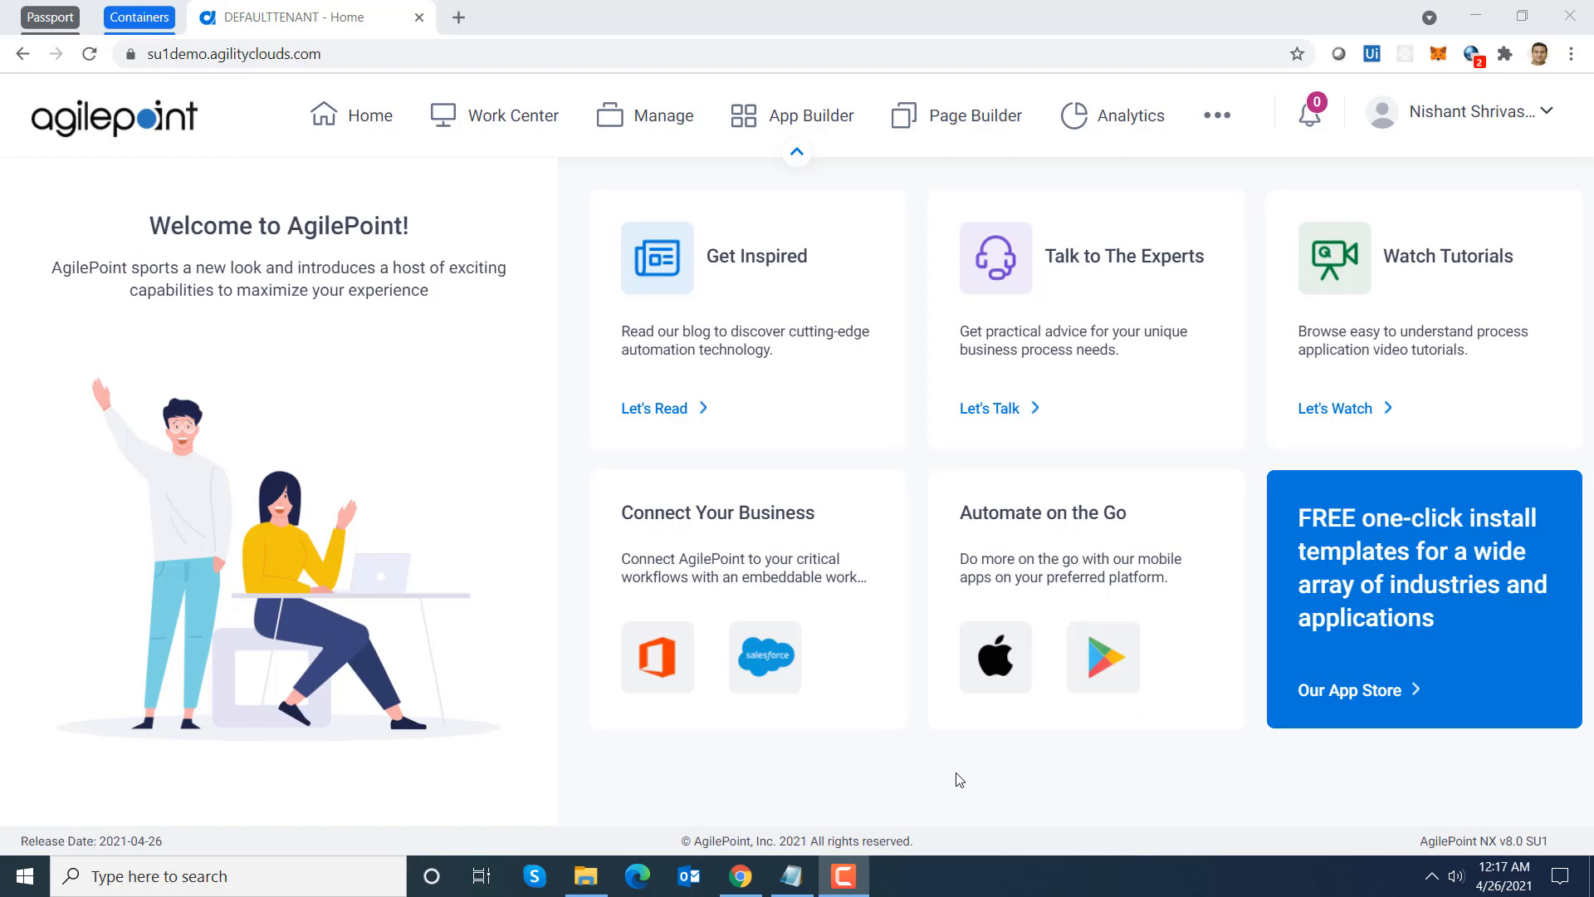
Step: Open the COM app's Submit task form in the App Builder and review the fields of its Customer Details section
click(827, 122)
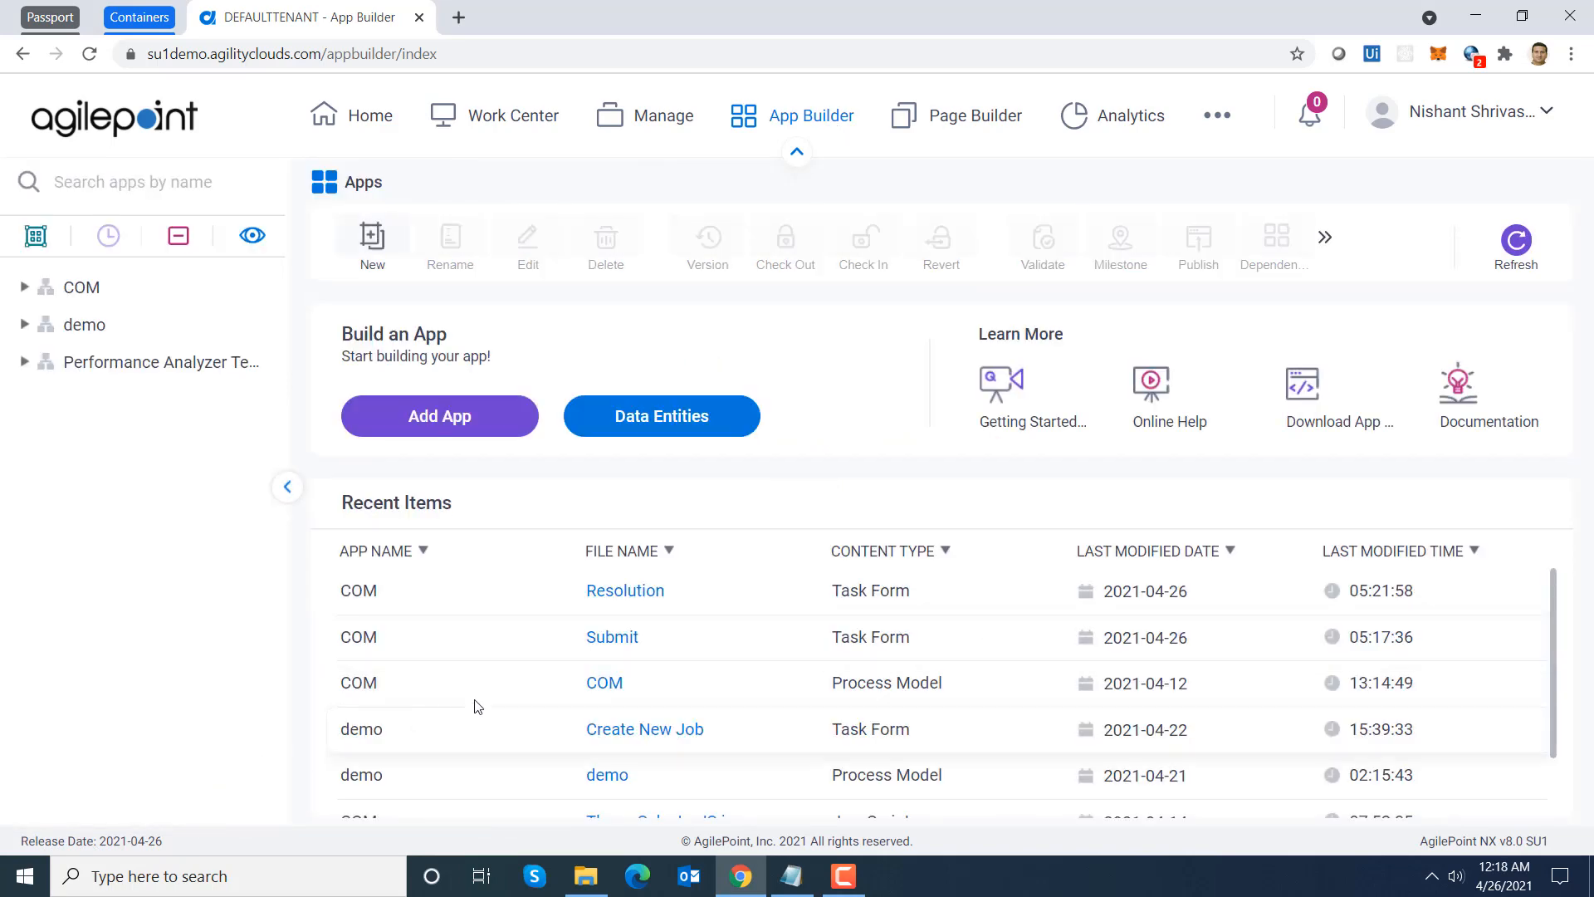
click(618, 640)
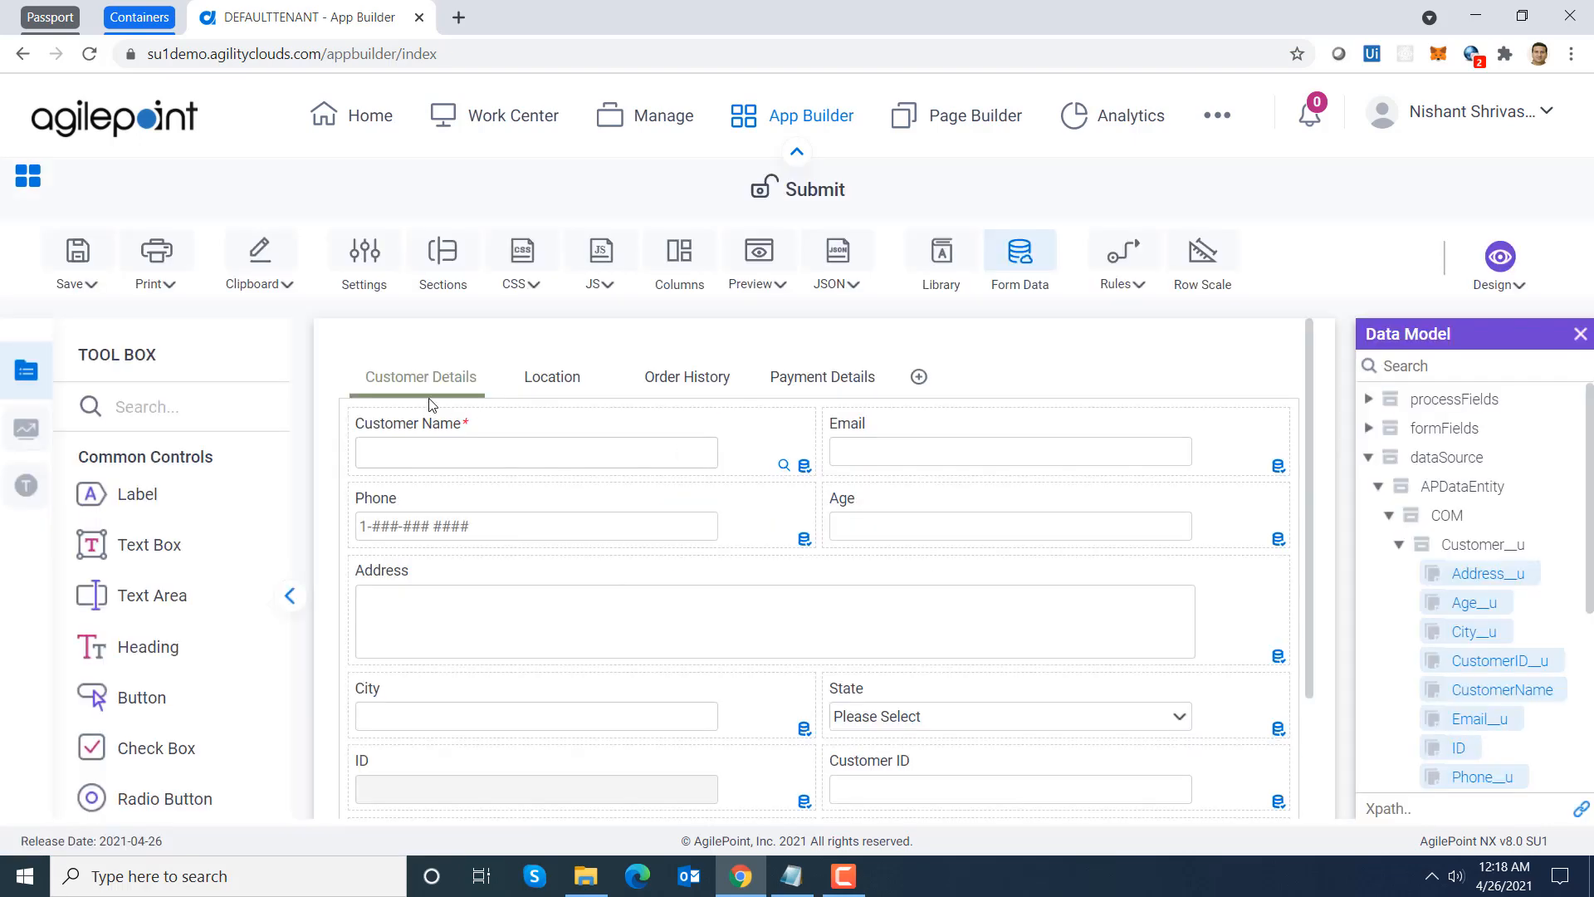
click(459, 433)
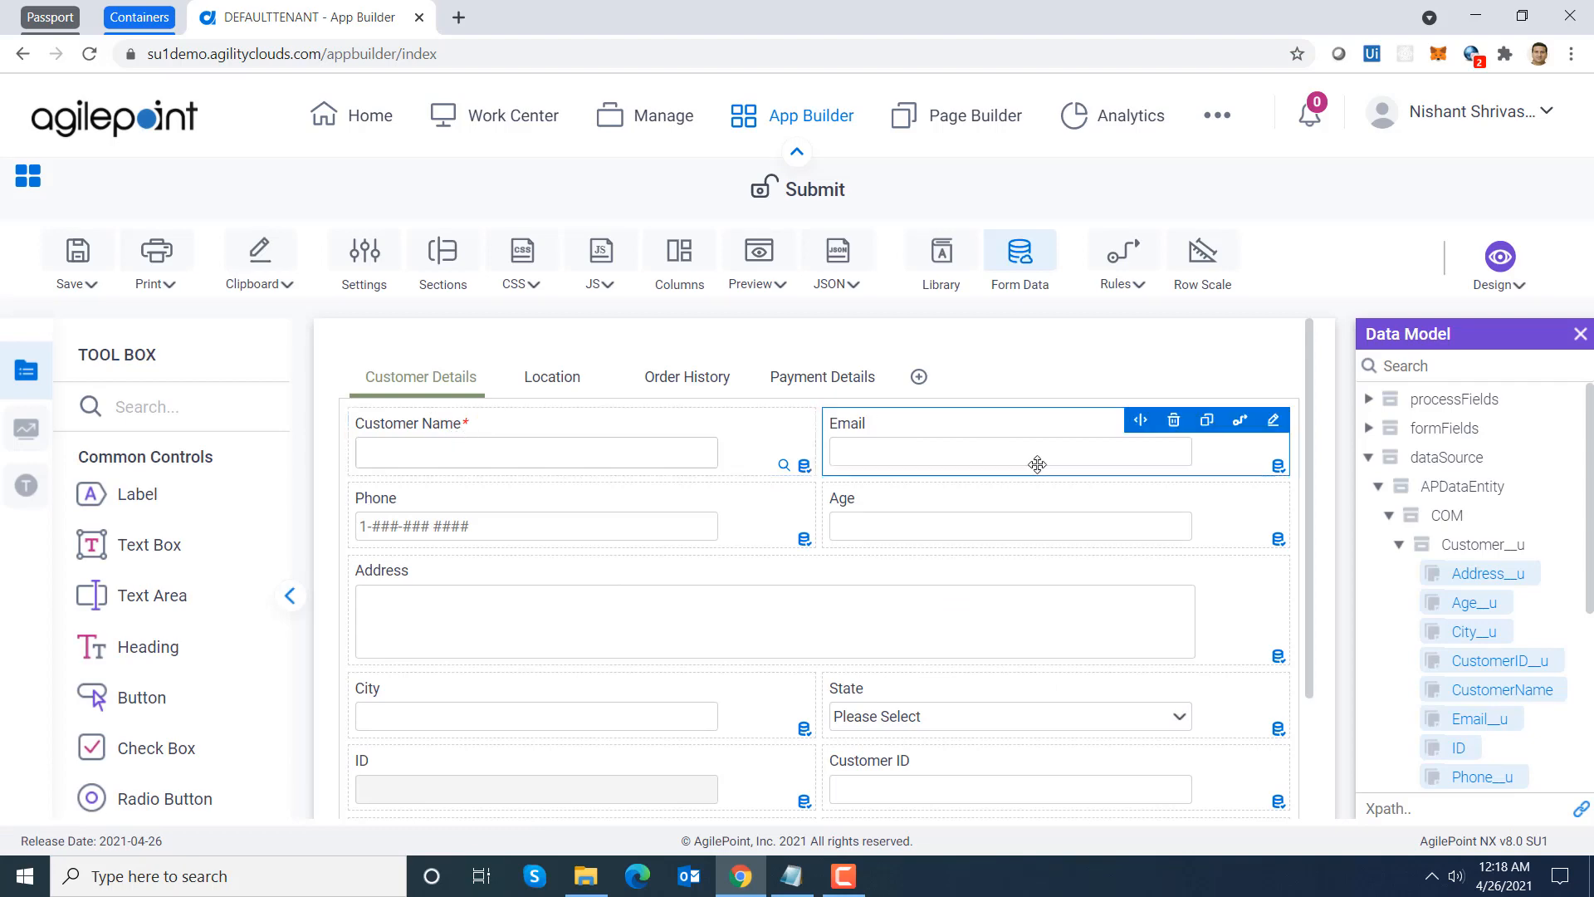
drag(1310, 475, 1309, 609)
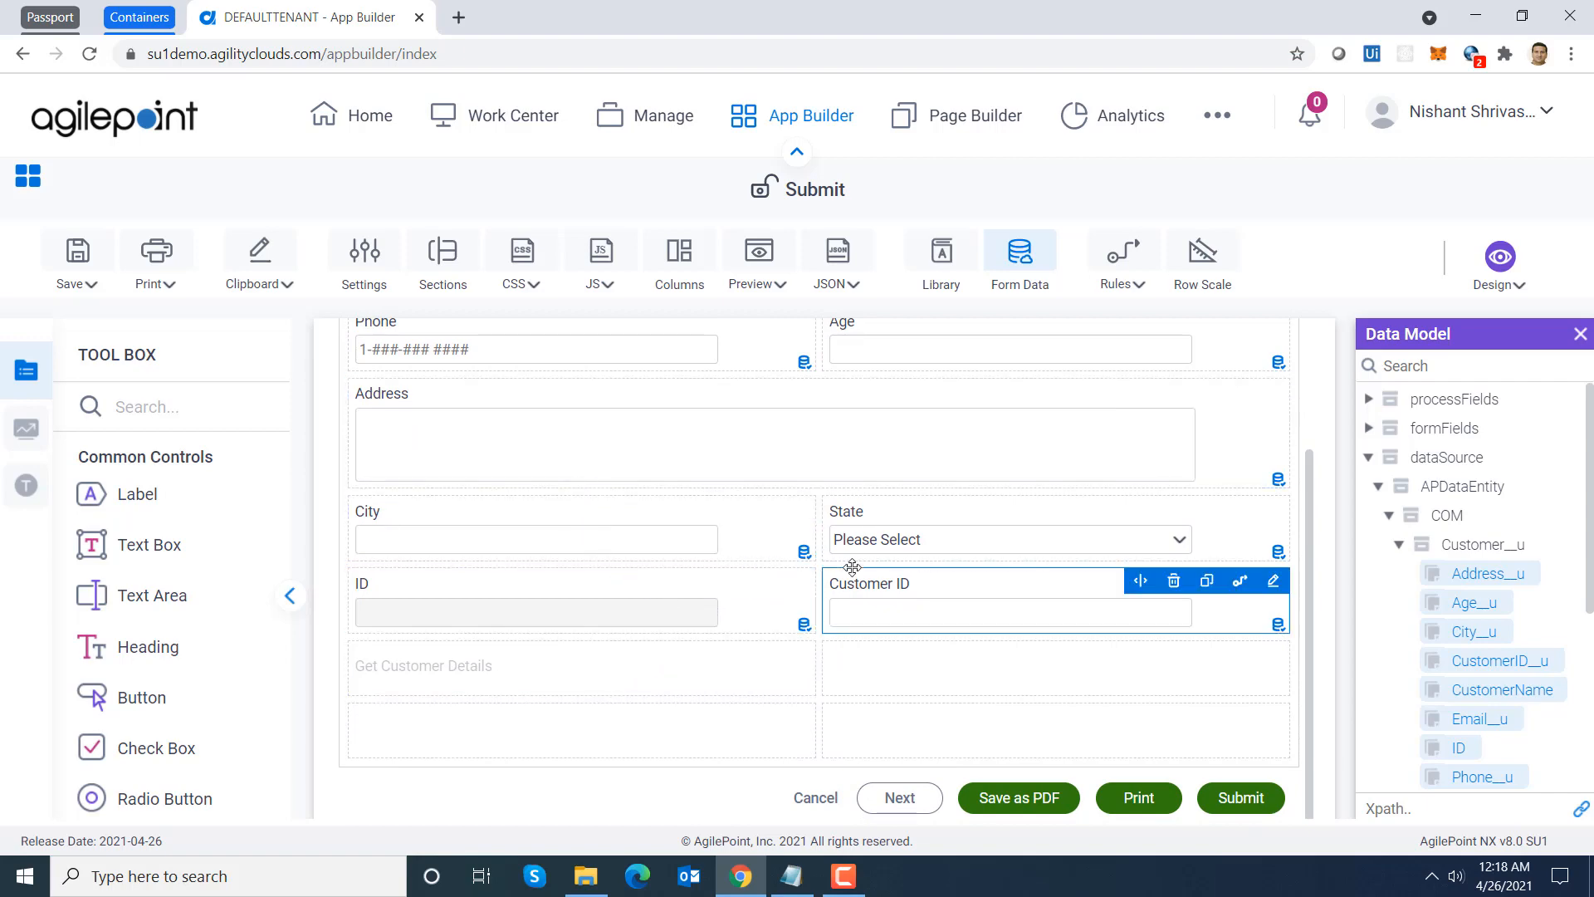
drag(1307, 514, 1300, 426)
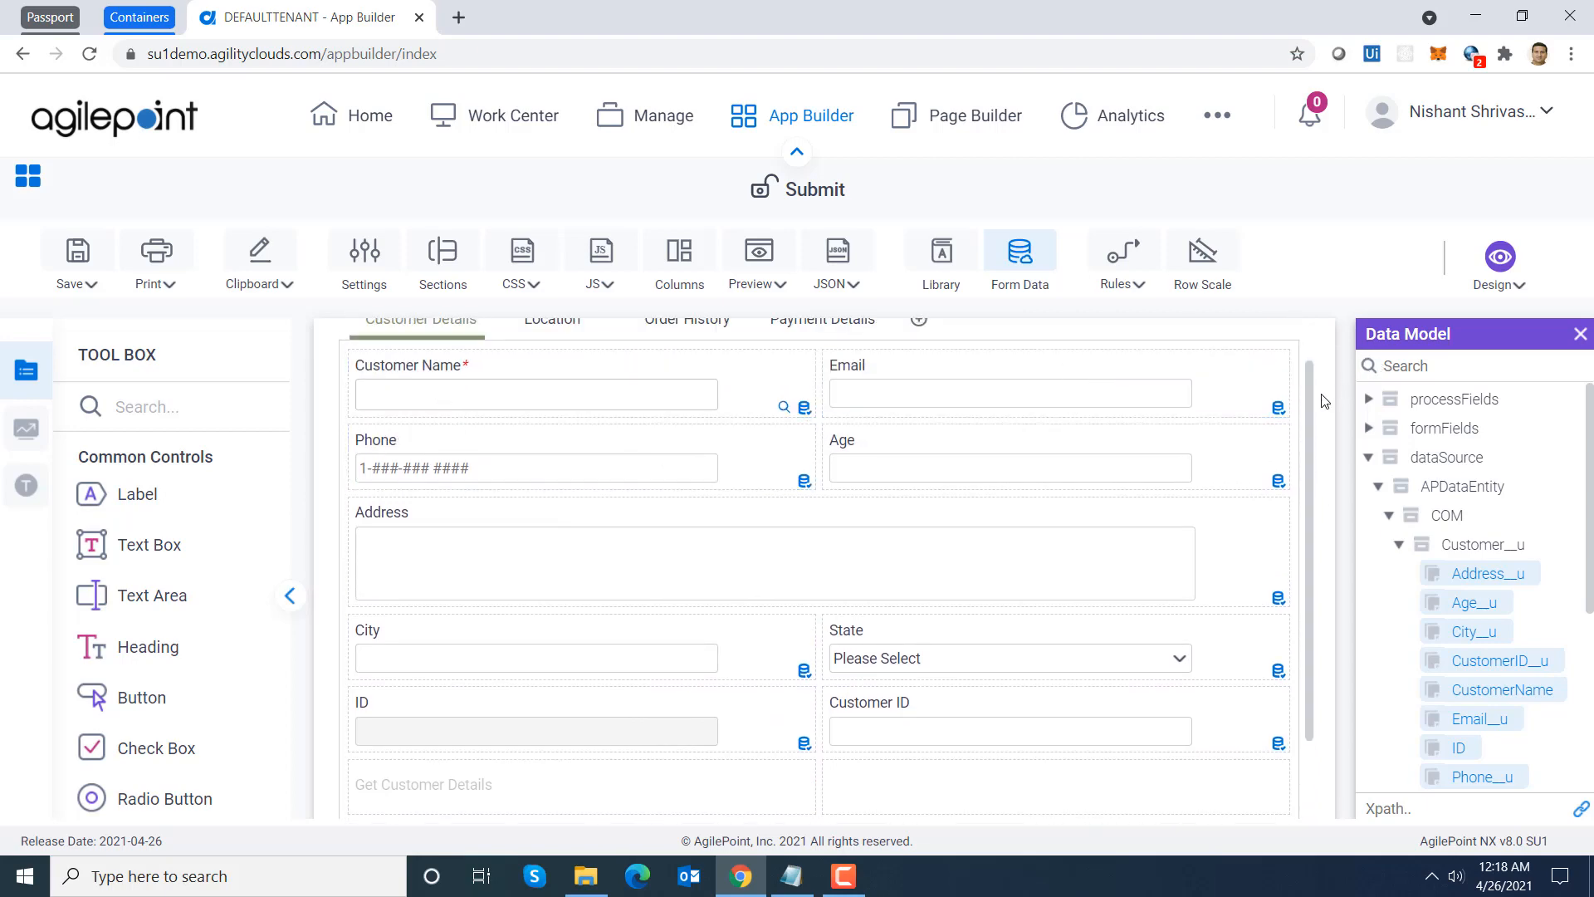
scroll(1310, 404, up, 1)
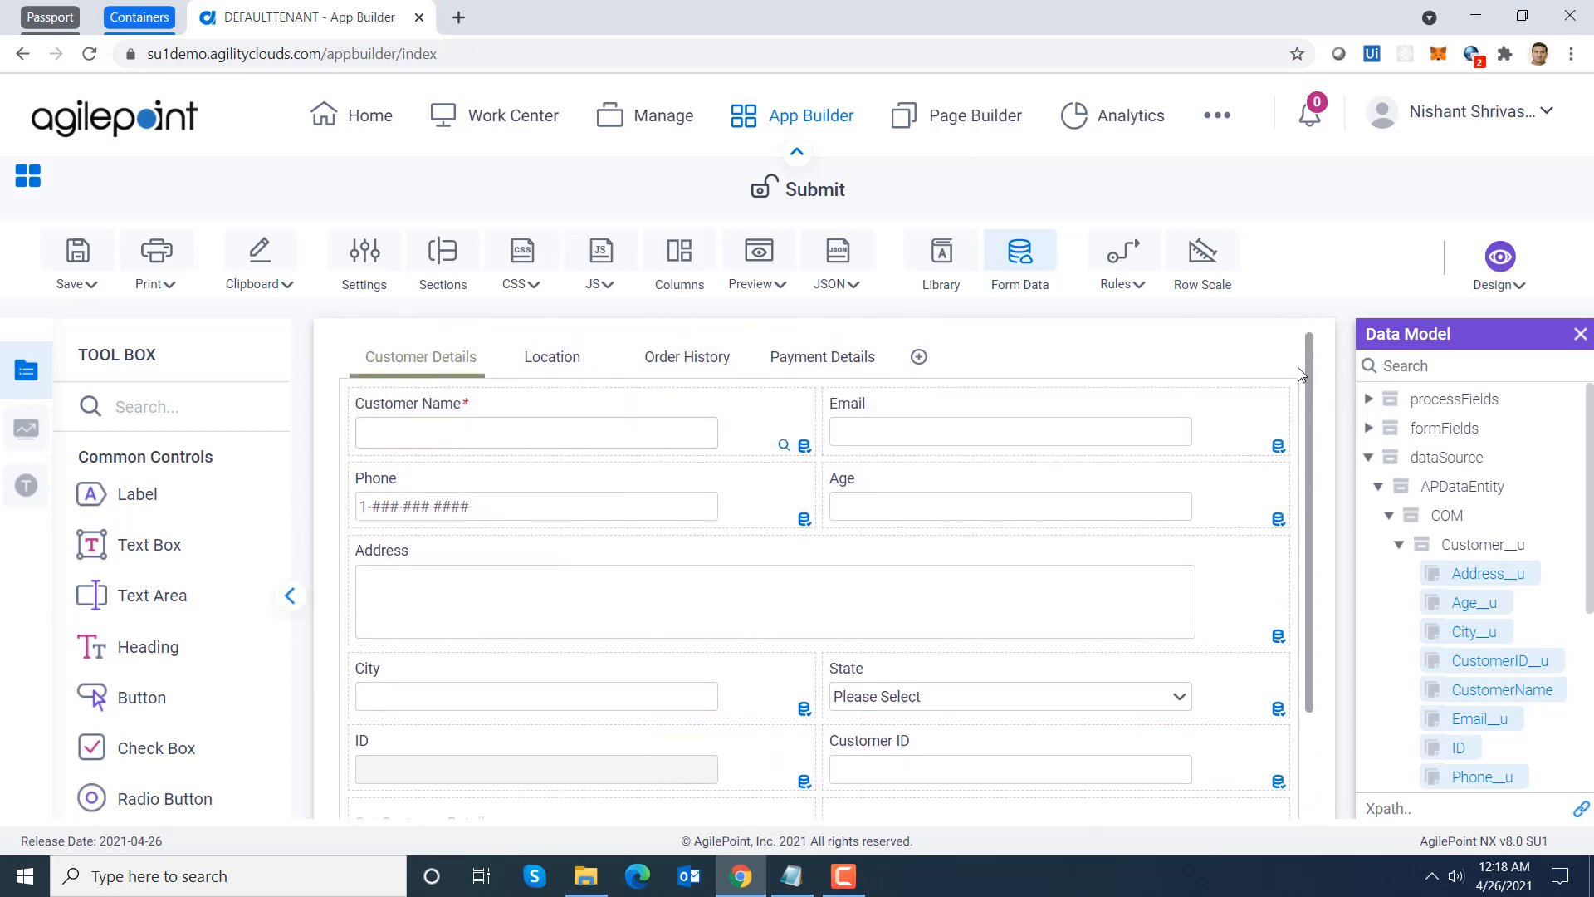
Step: Review the form's Location, Order History and Payment Details sections
click(560, 368)
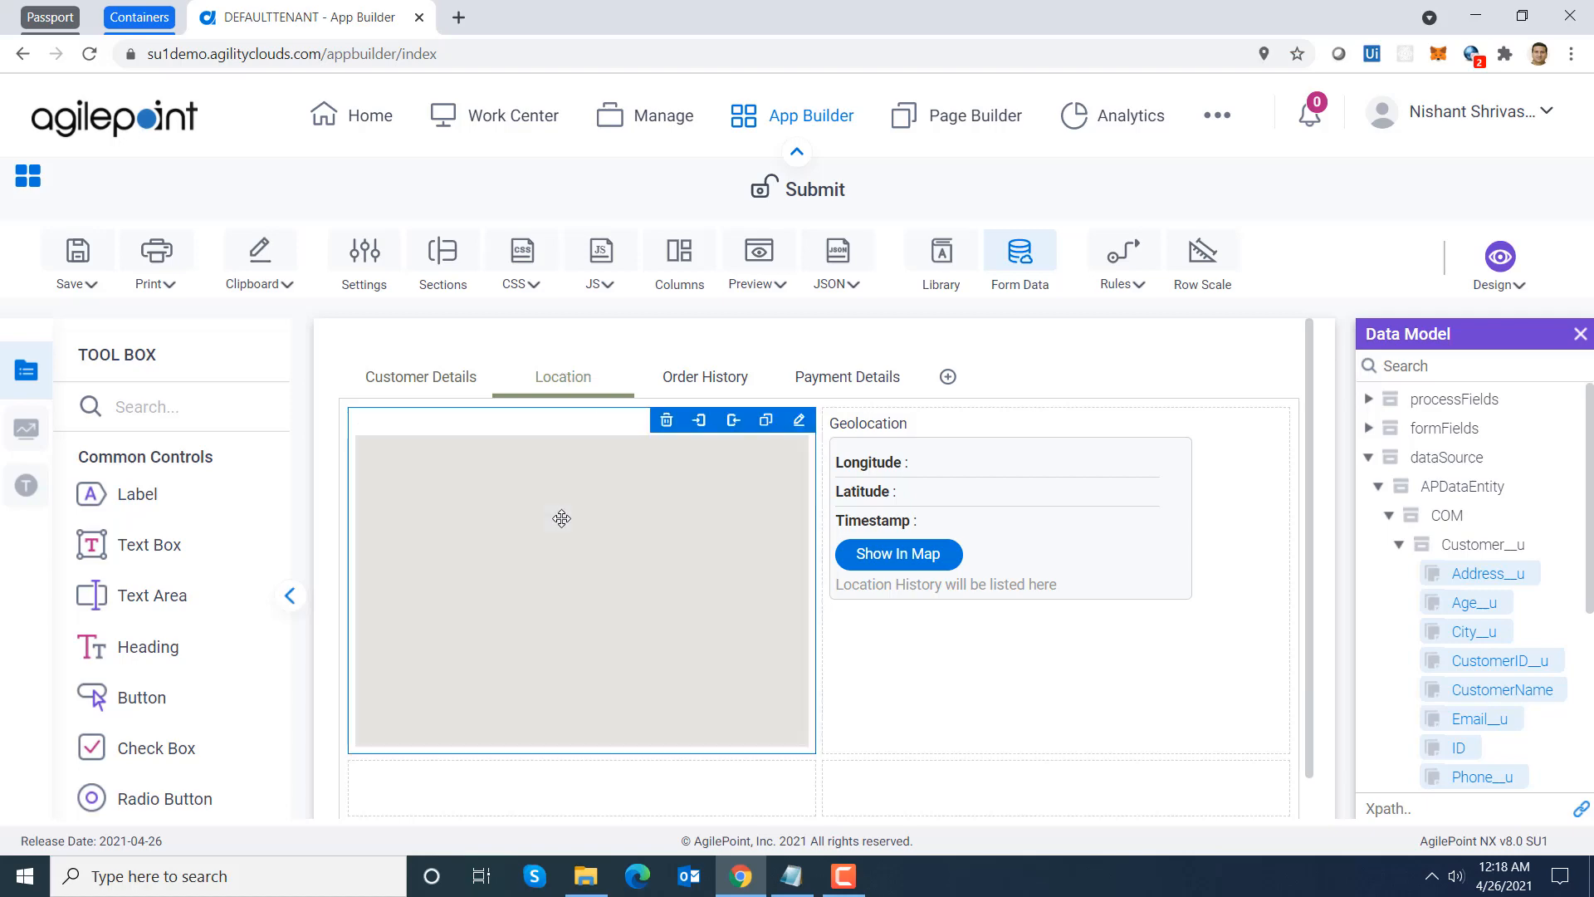
click(710, 378)
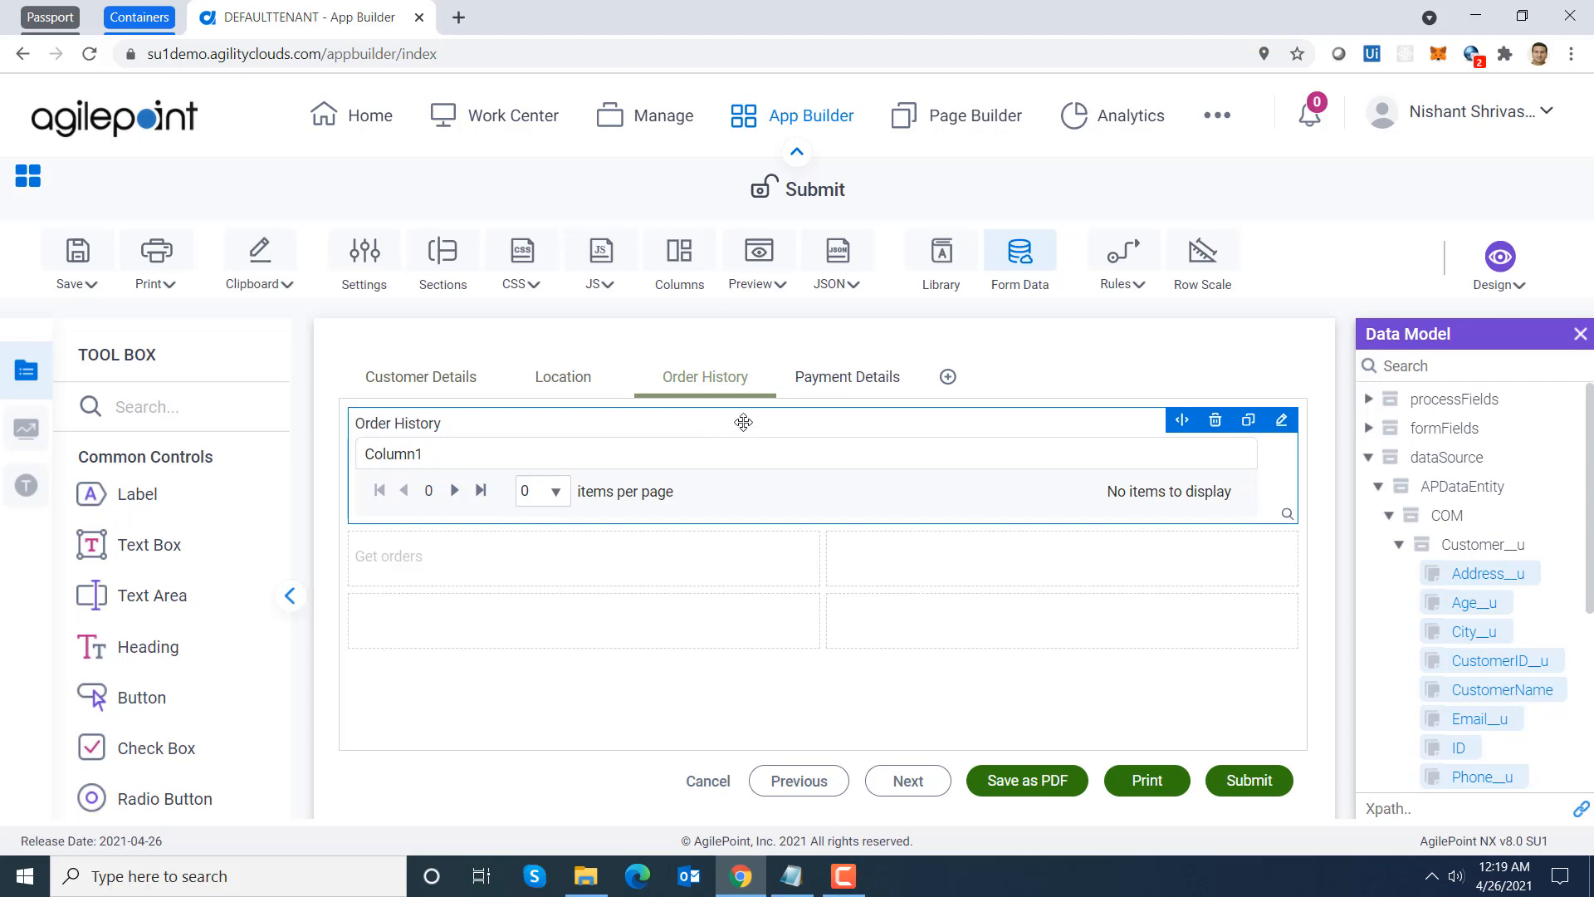
click(834, 389)
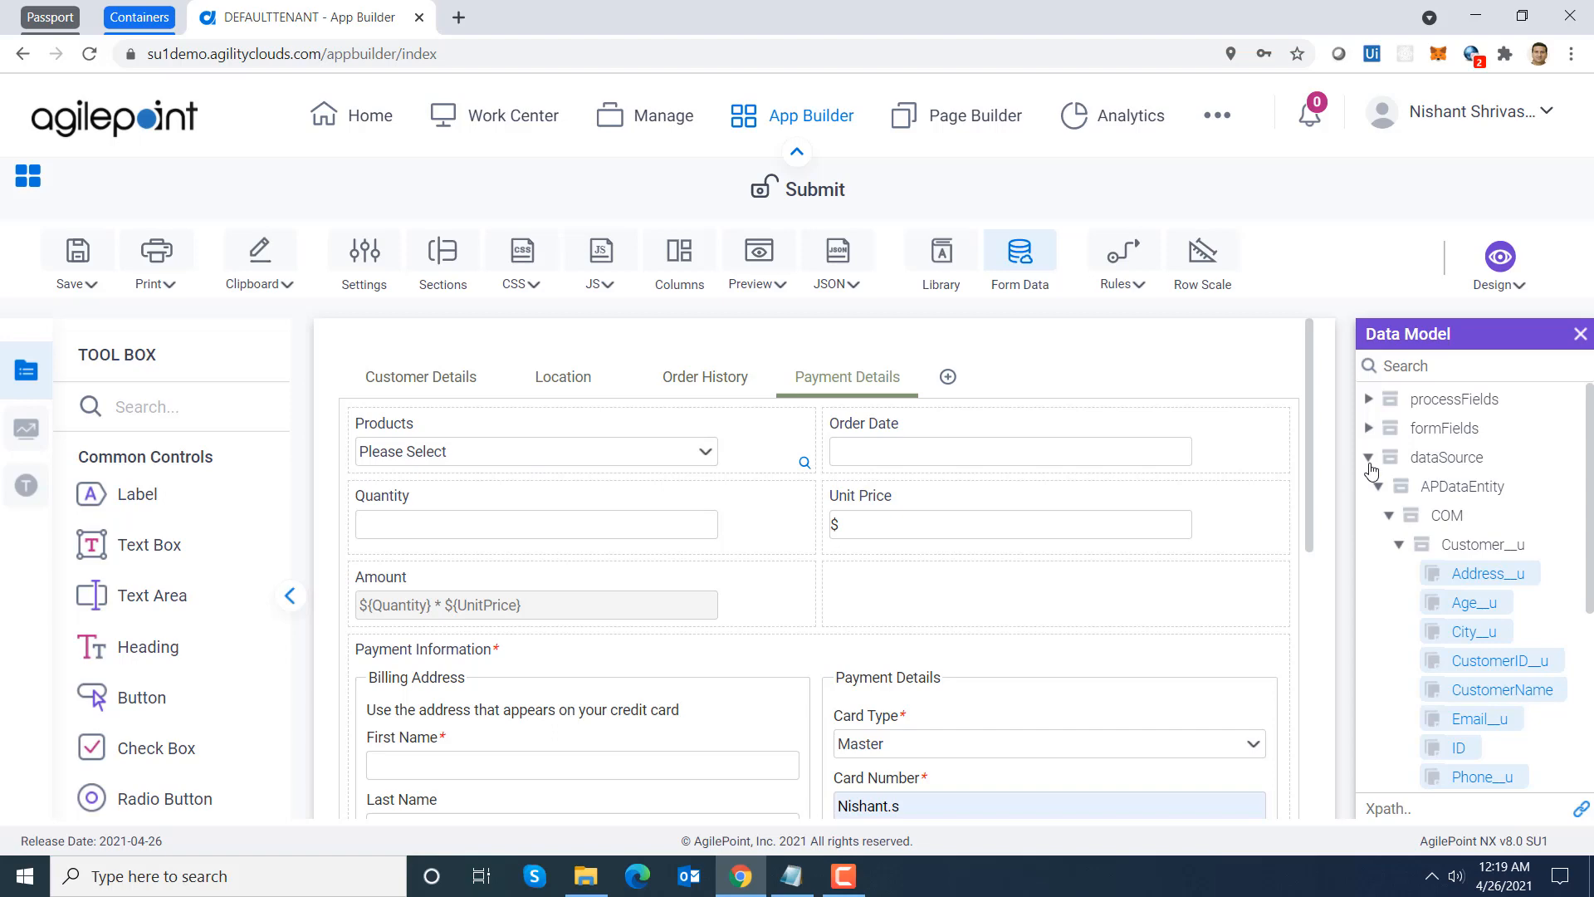
Step: Preview the Submit form as PC Browser and check its initial load performance analysis, closing the analyzer again
click(758, 283)
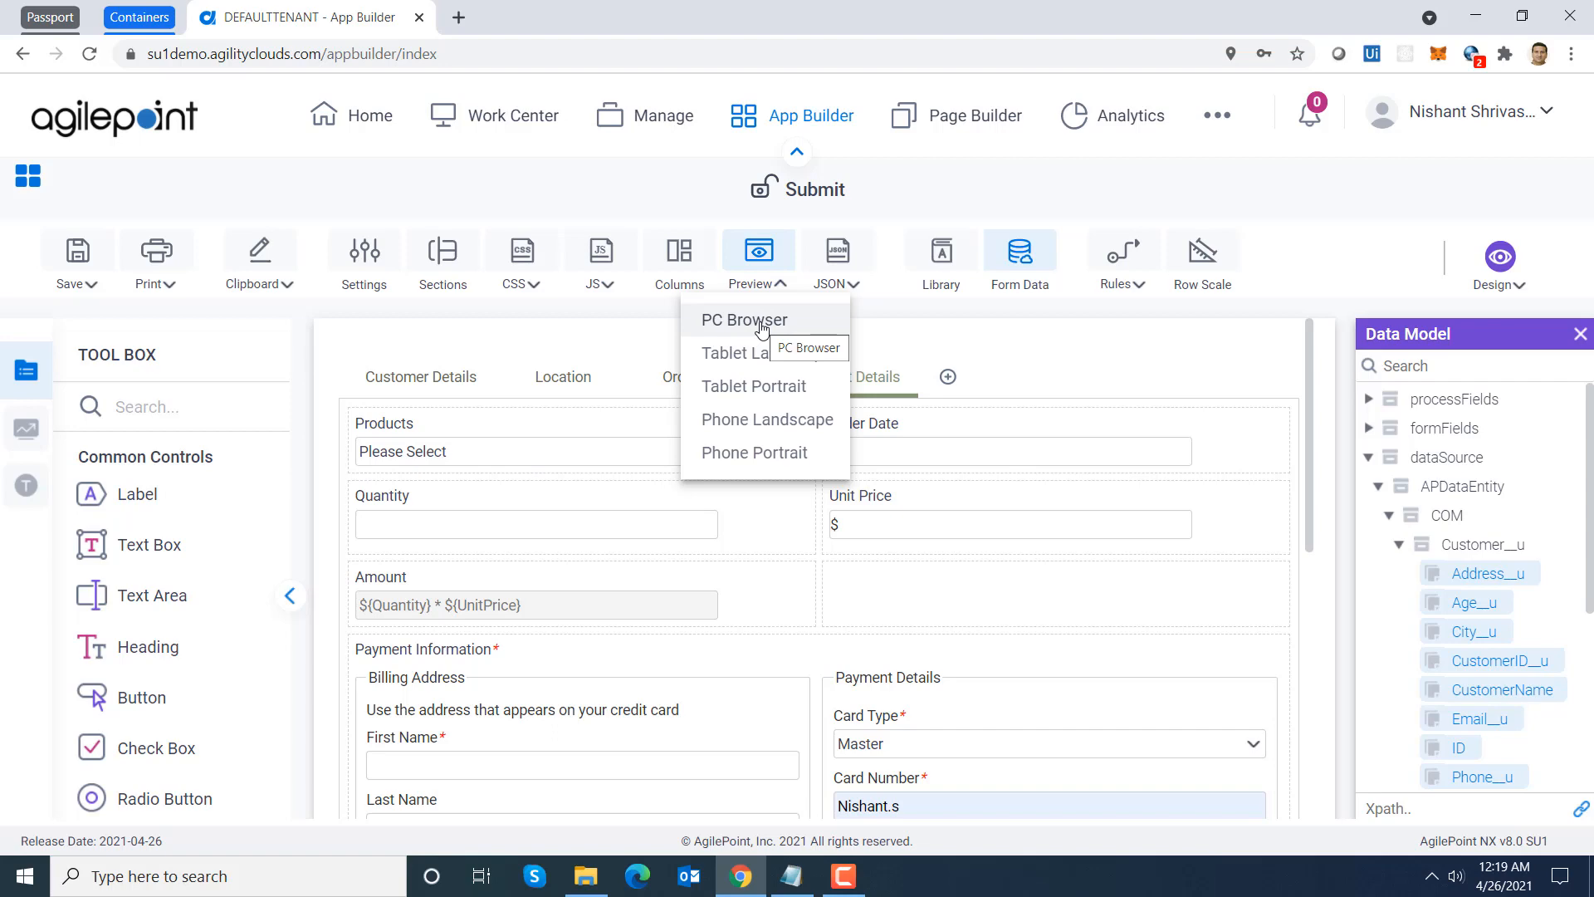
click(761, 325)
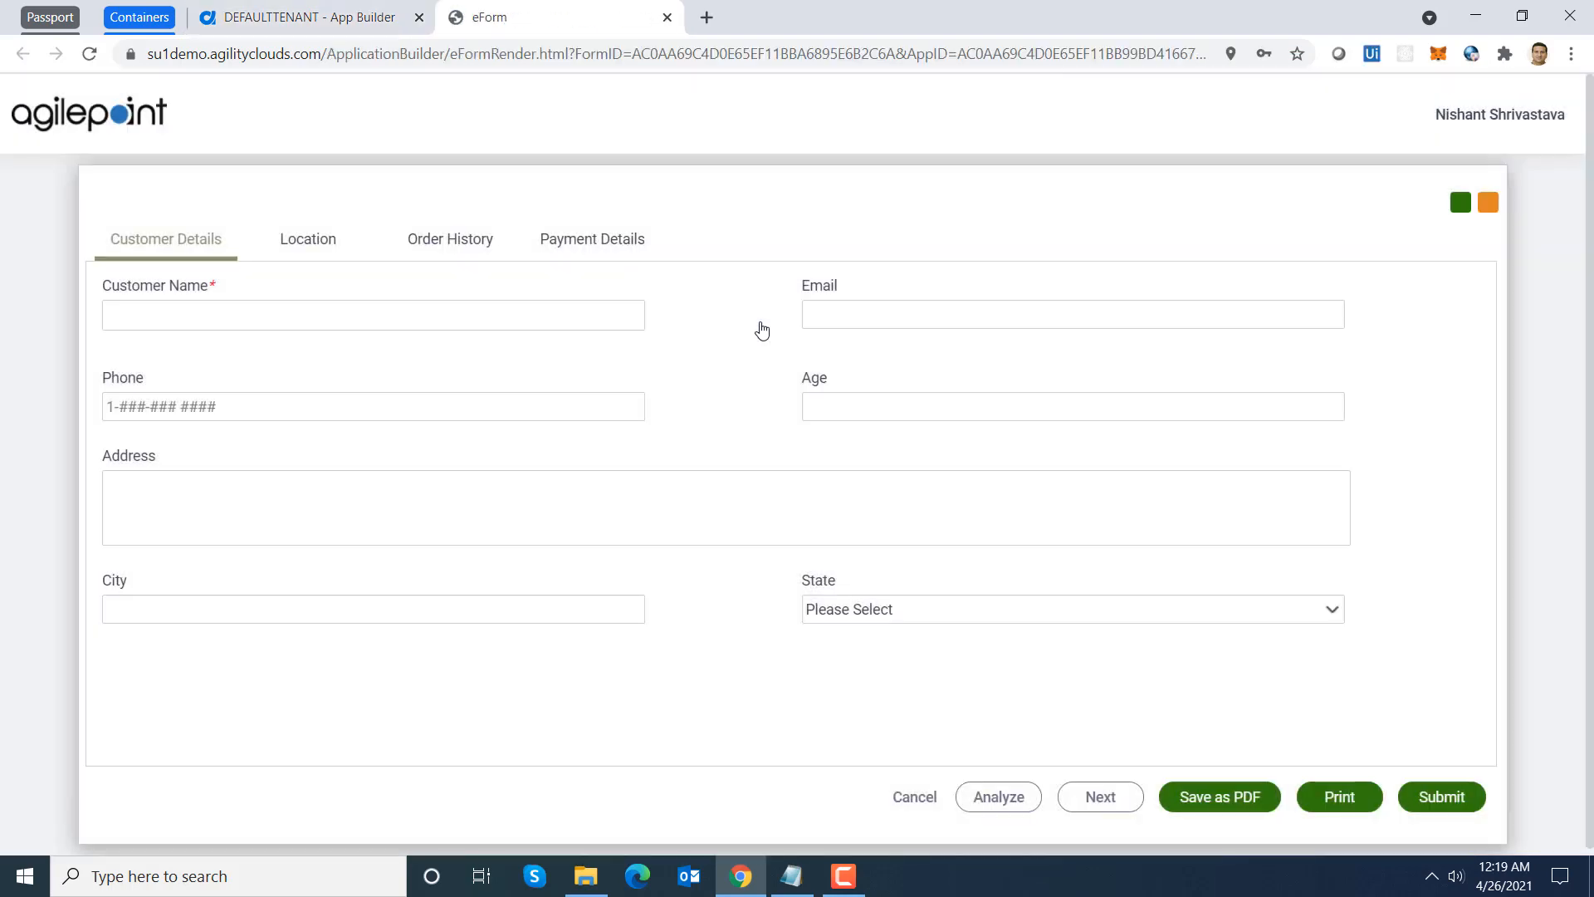
click(999, 798)
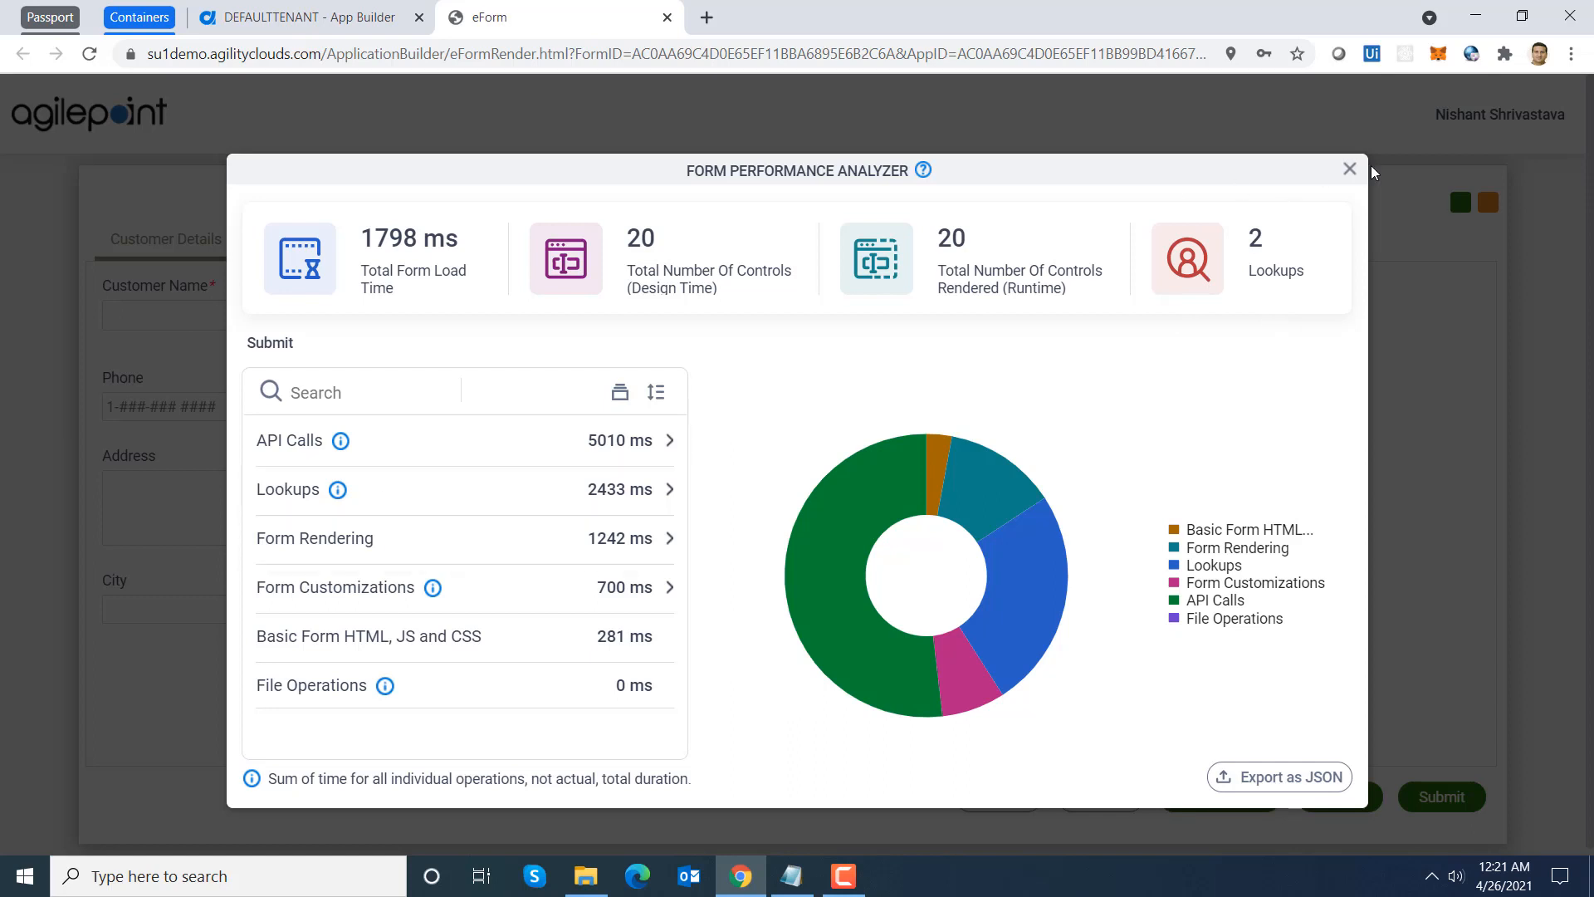
click(1349, 169)
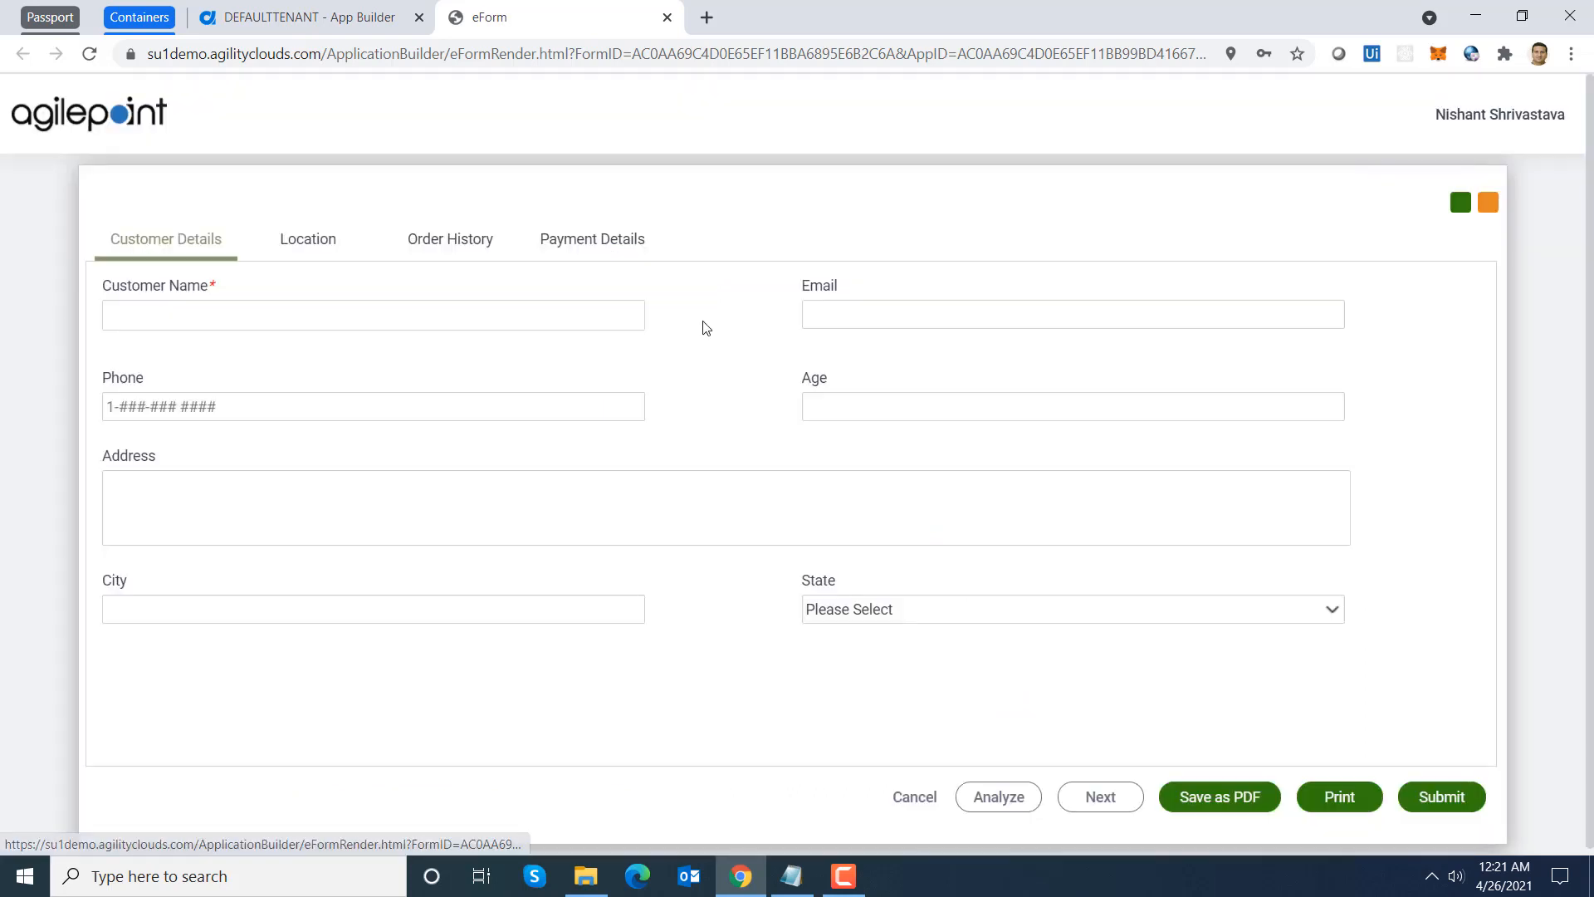
Step: Fill in the customer details by looking up names starting with J and choosing the suggested customer
click(540, 320)
text(J)
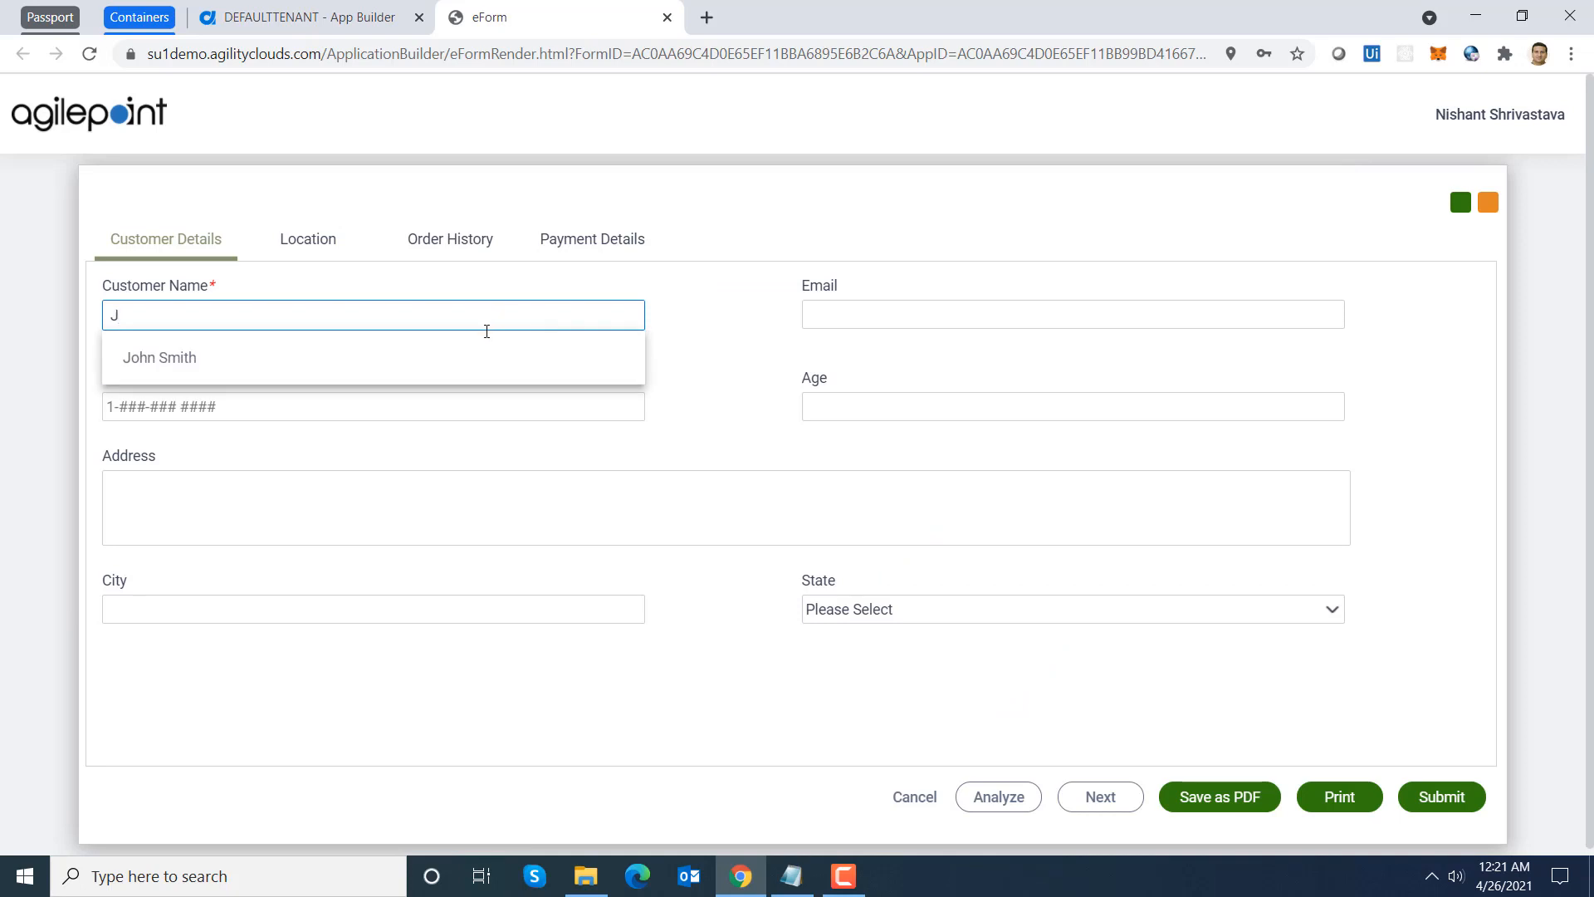
click(462, 364)
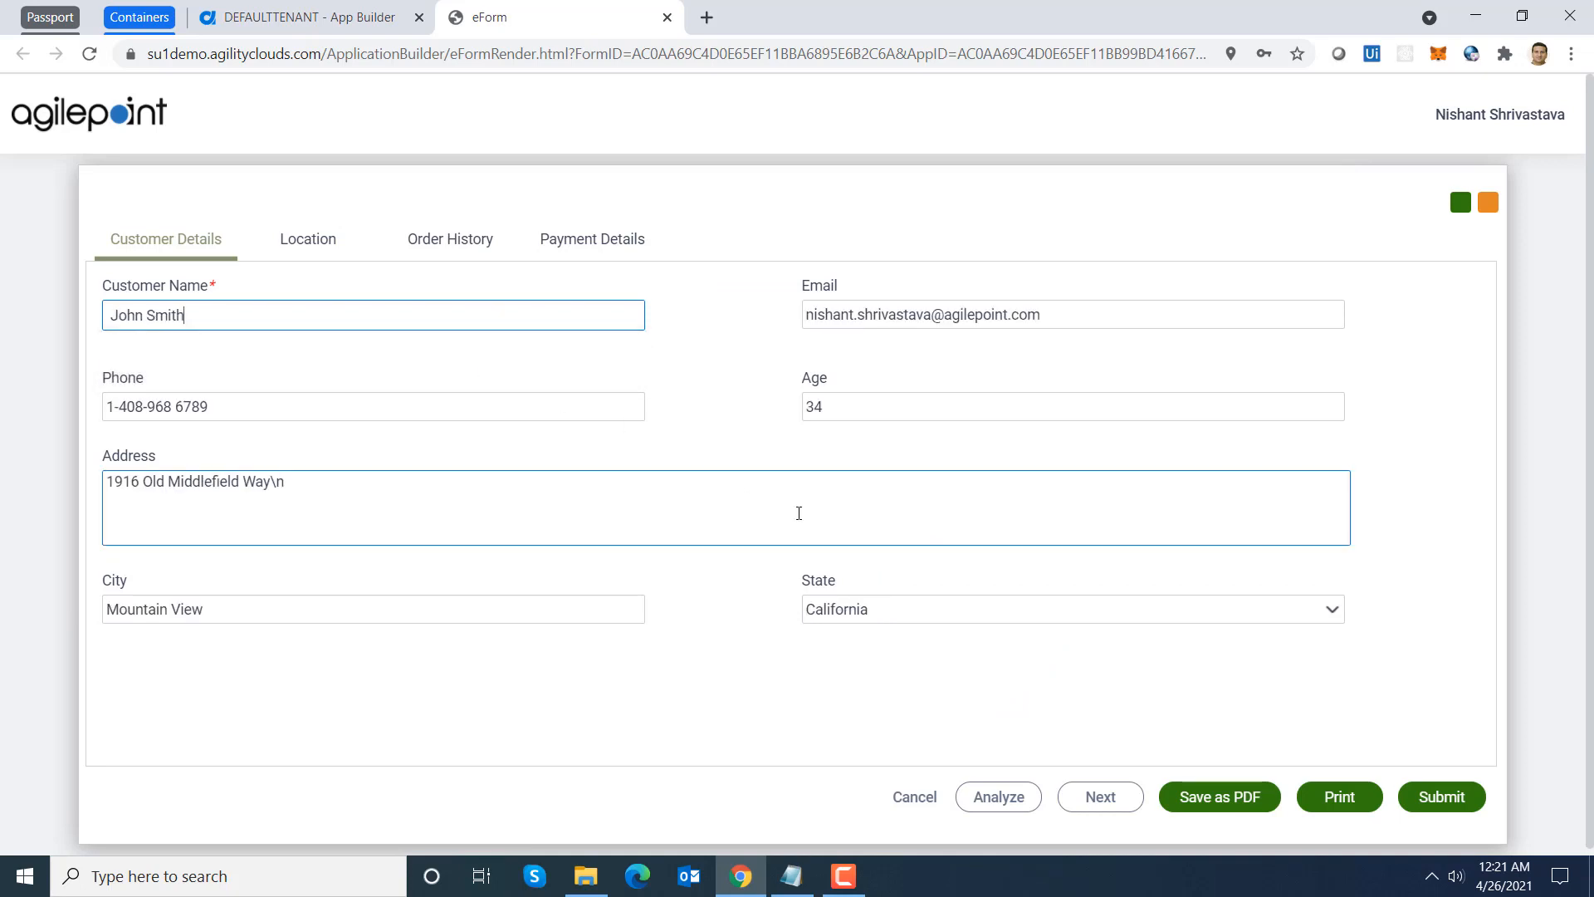
Step: Look through the customer's Location and Order History sections, ending on Payment Details
click(303, 243)
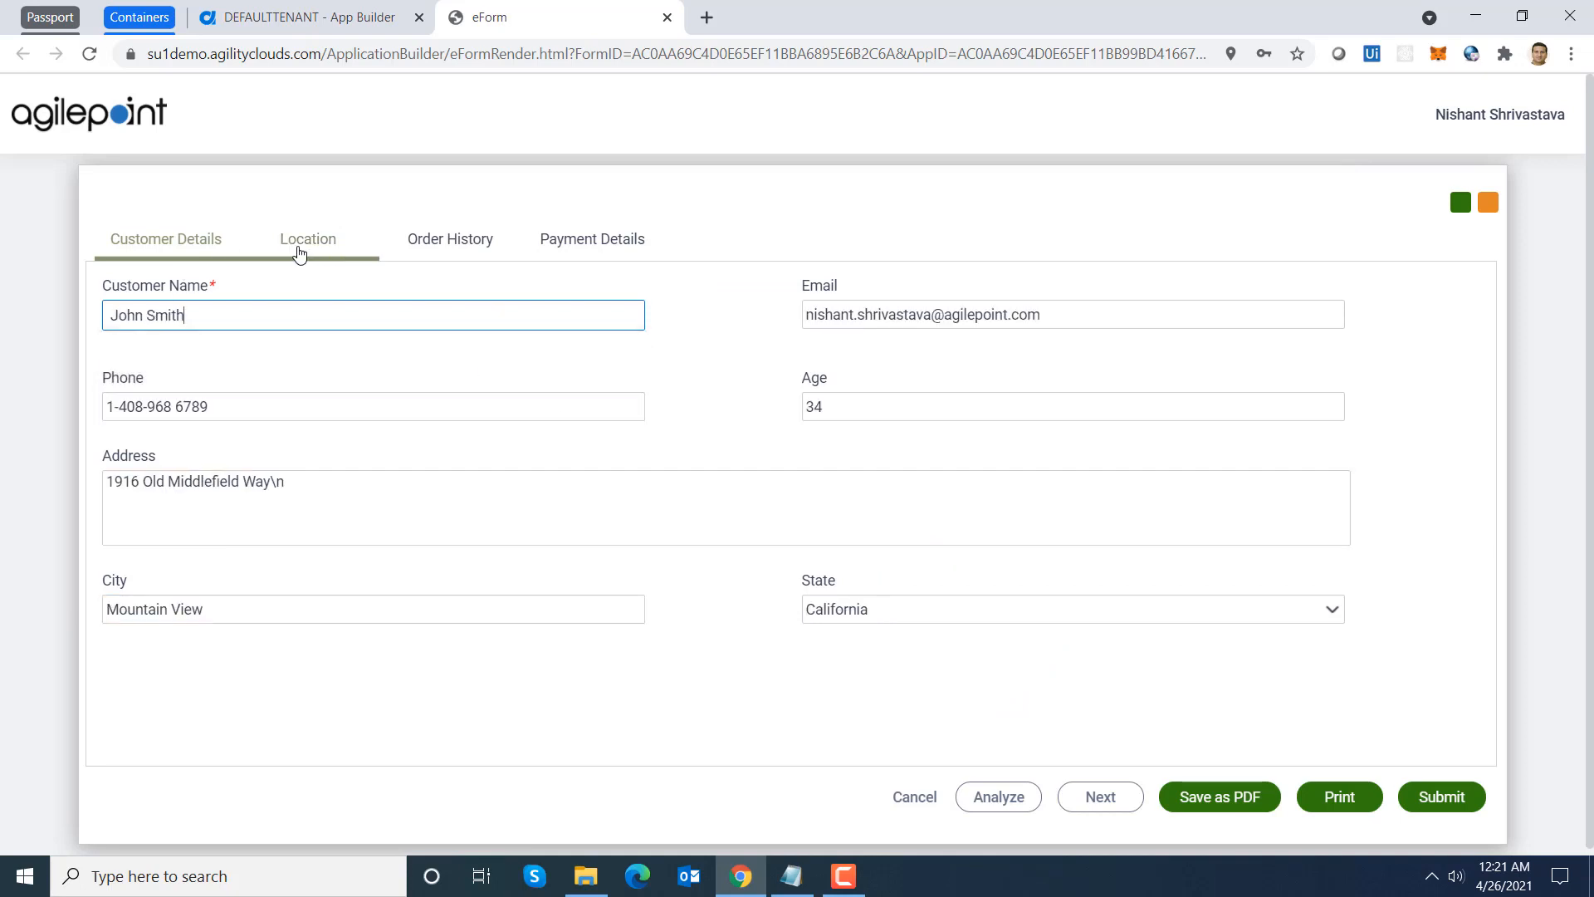
click(437, 247)
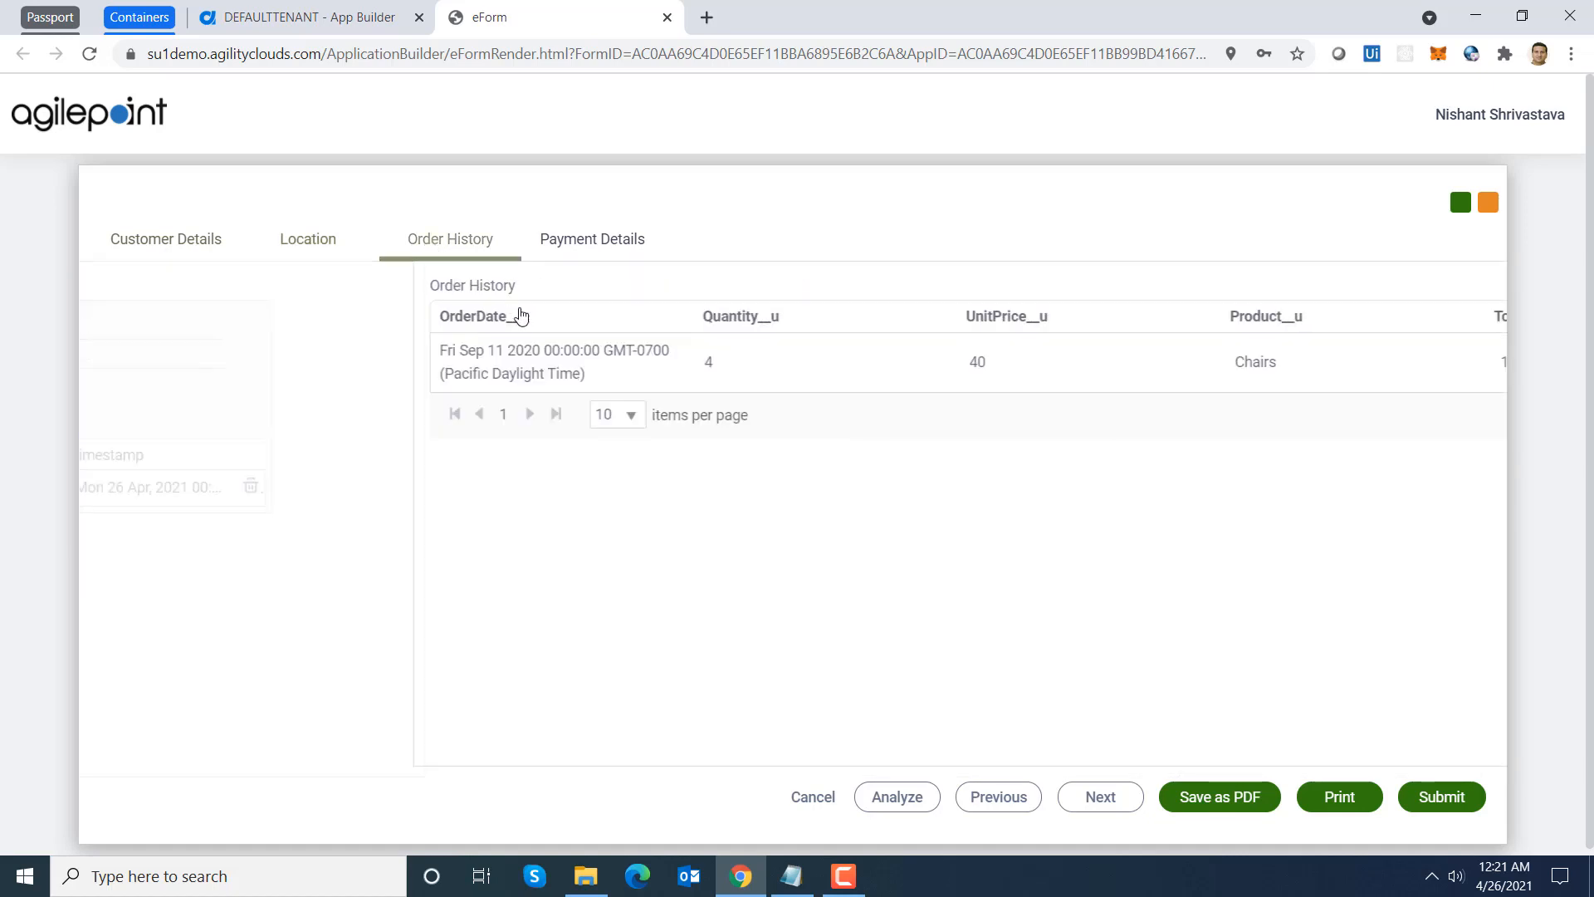
click(577, 243)
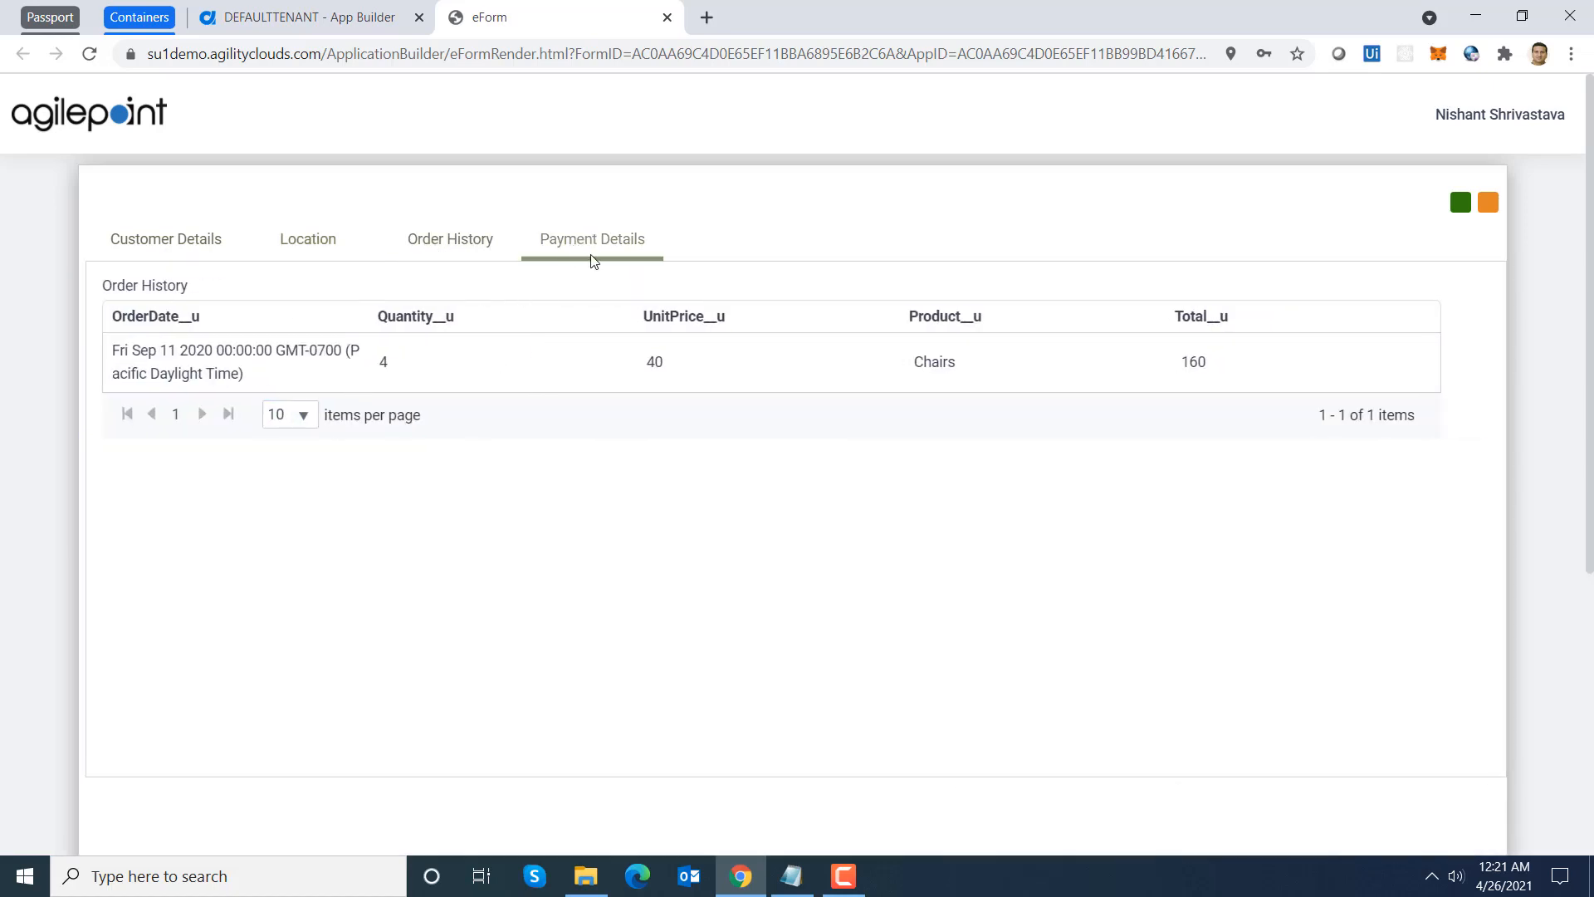
Step: Order Chairs as the product with a quantity of 1 and a unit price of 40
click(330, 322)
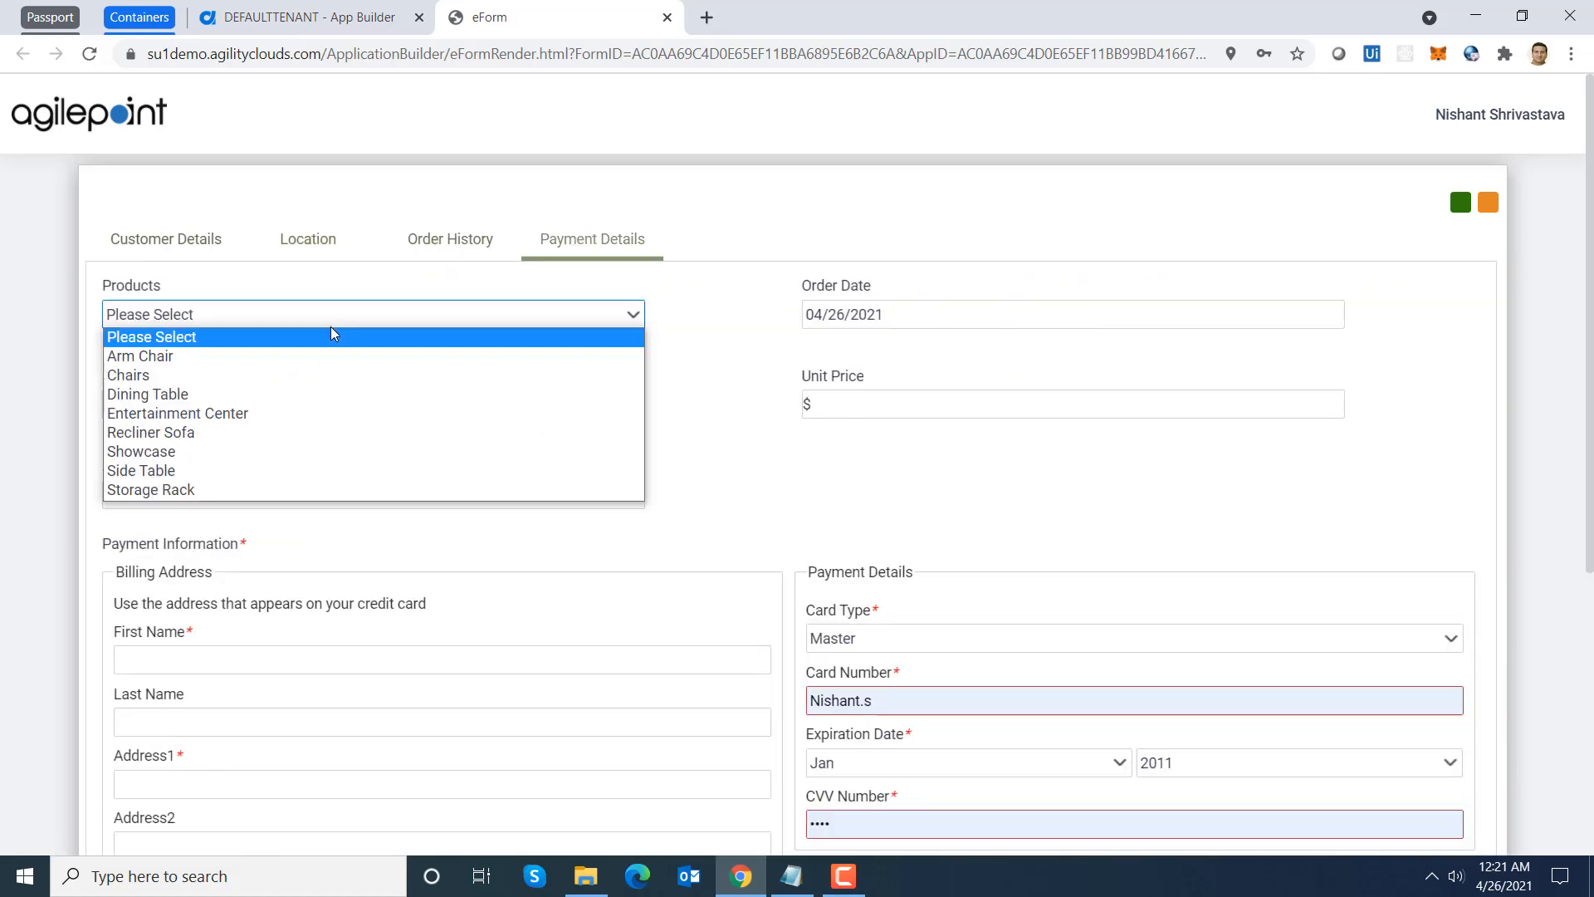
click(321, 375)
click(337, 404)
text(1)
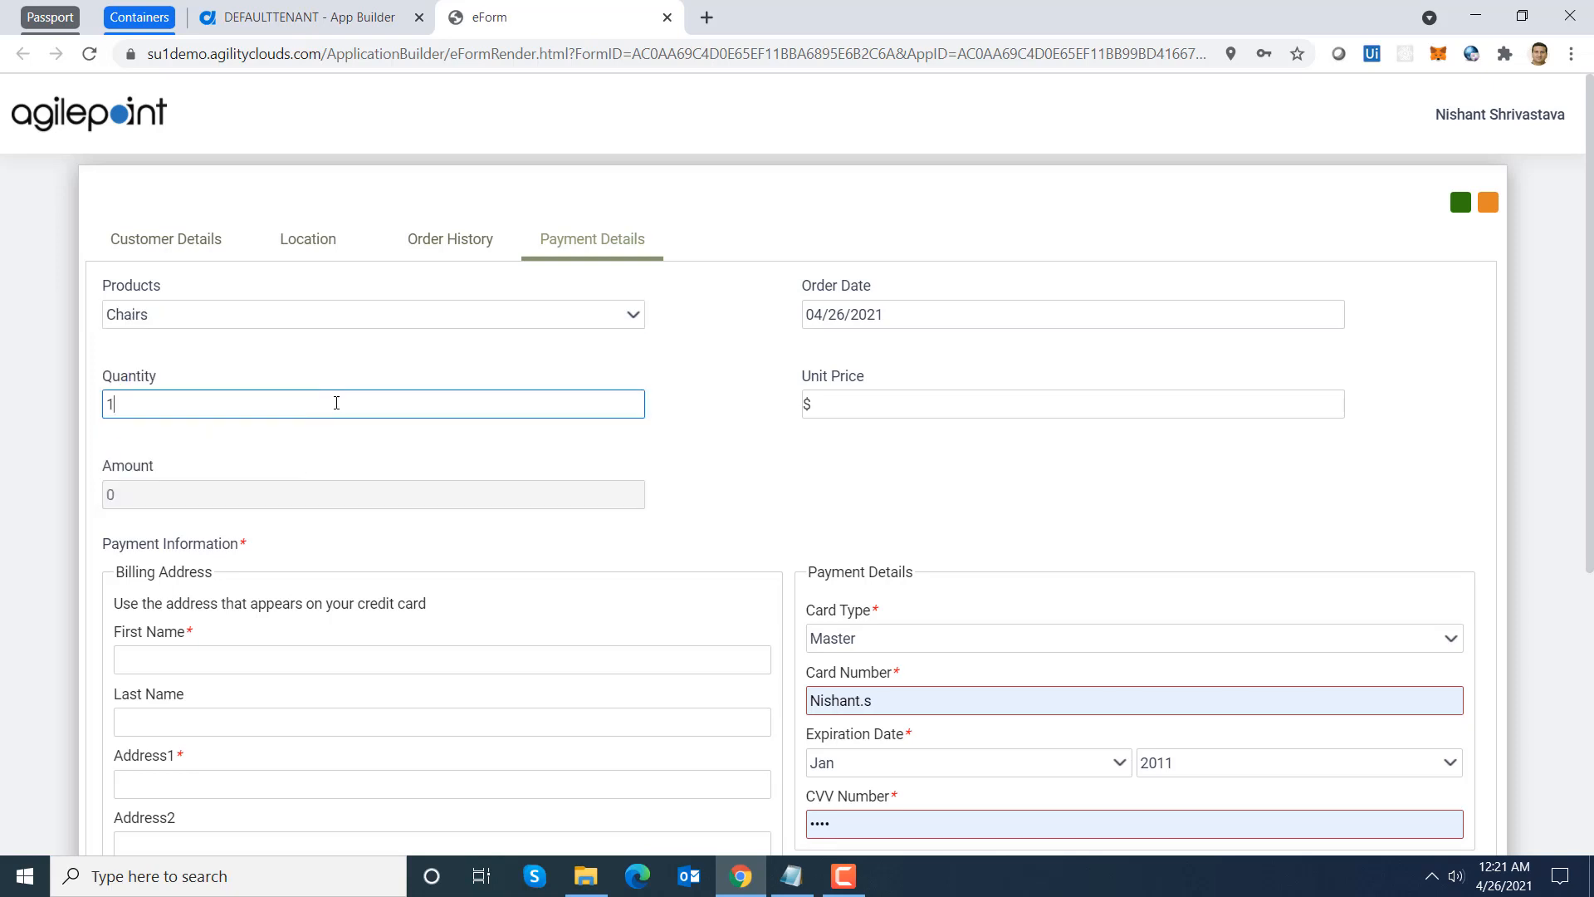
text(40)
key(Tab)
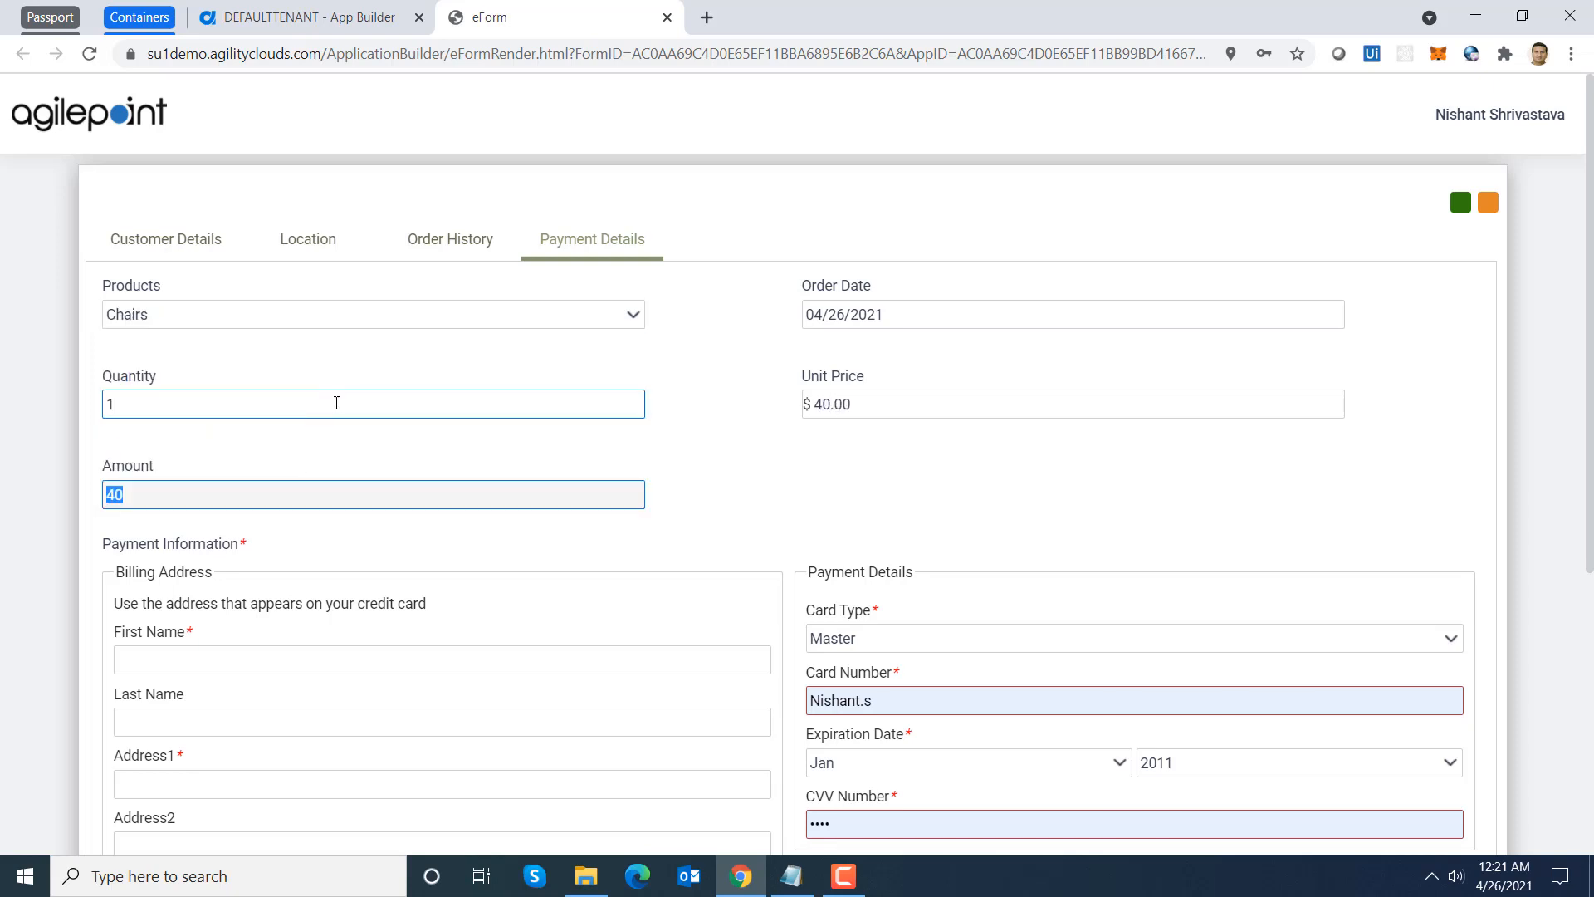
Step: Analyze the filled-in form's performance and examine the analyzer's Group By options, sorting options and the chart's API Calls and Lookups segments
scroll(790, 494, down, 5)
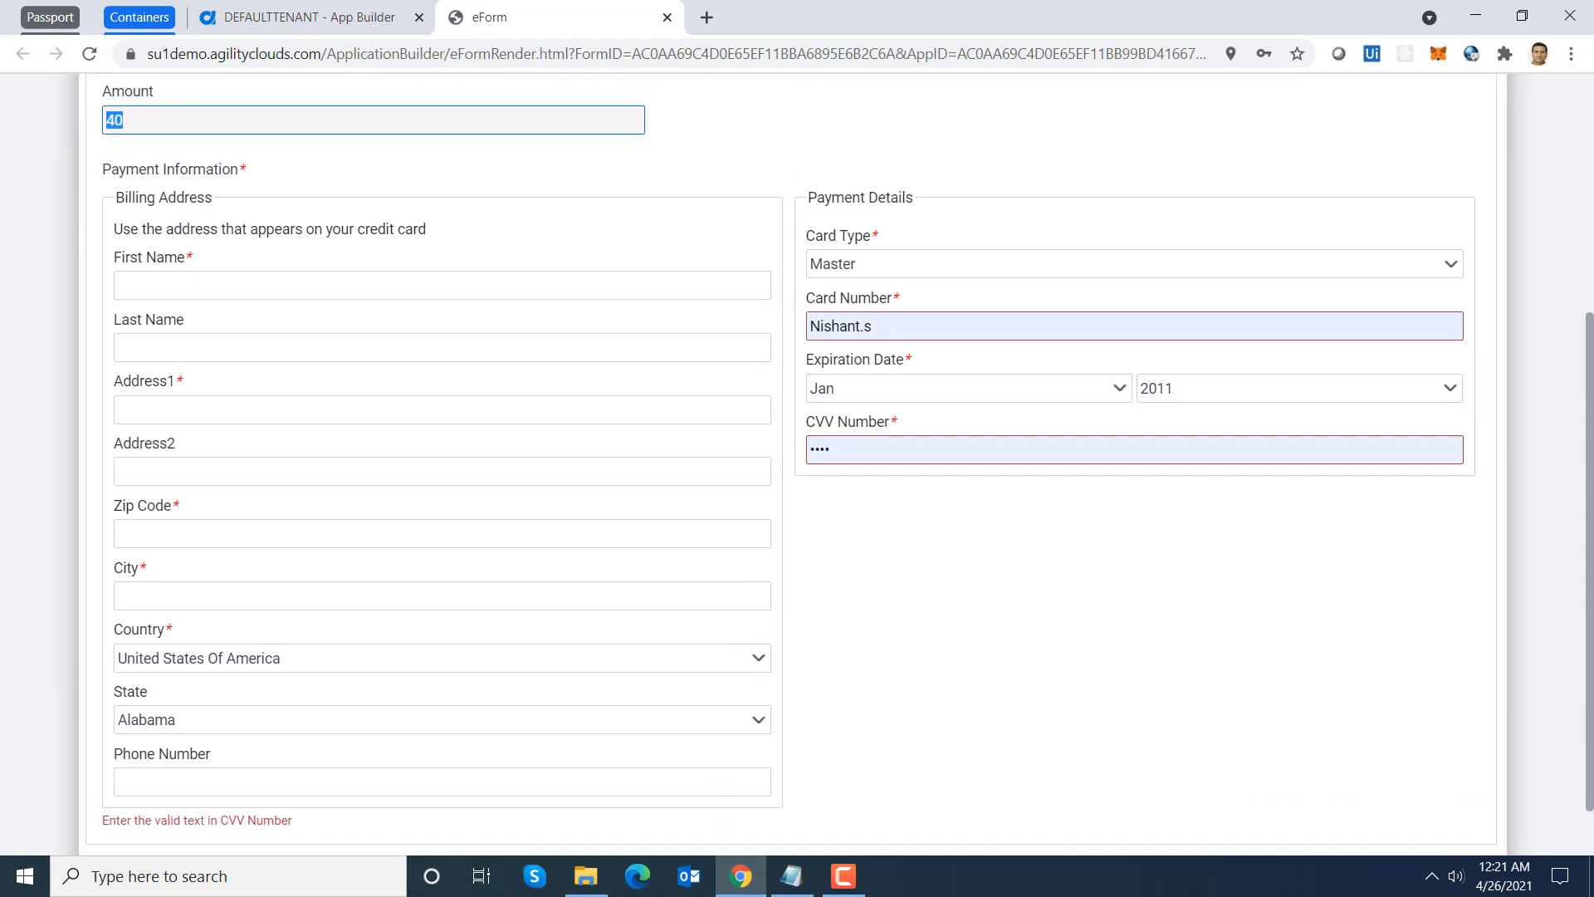
scroll(1044, 838, down, 2)
click(1015, 815)
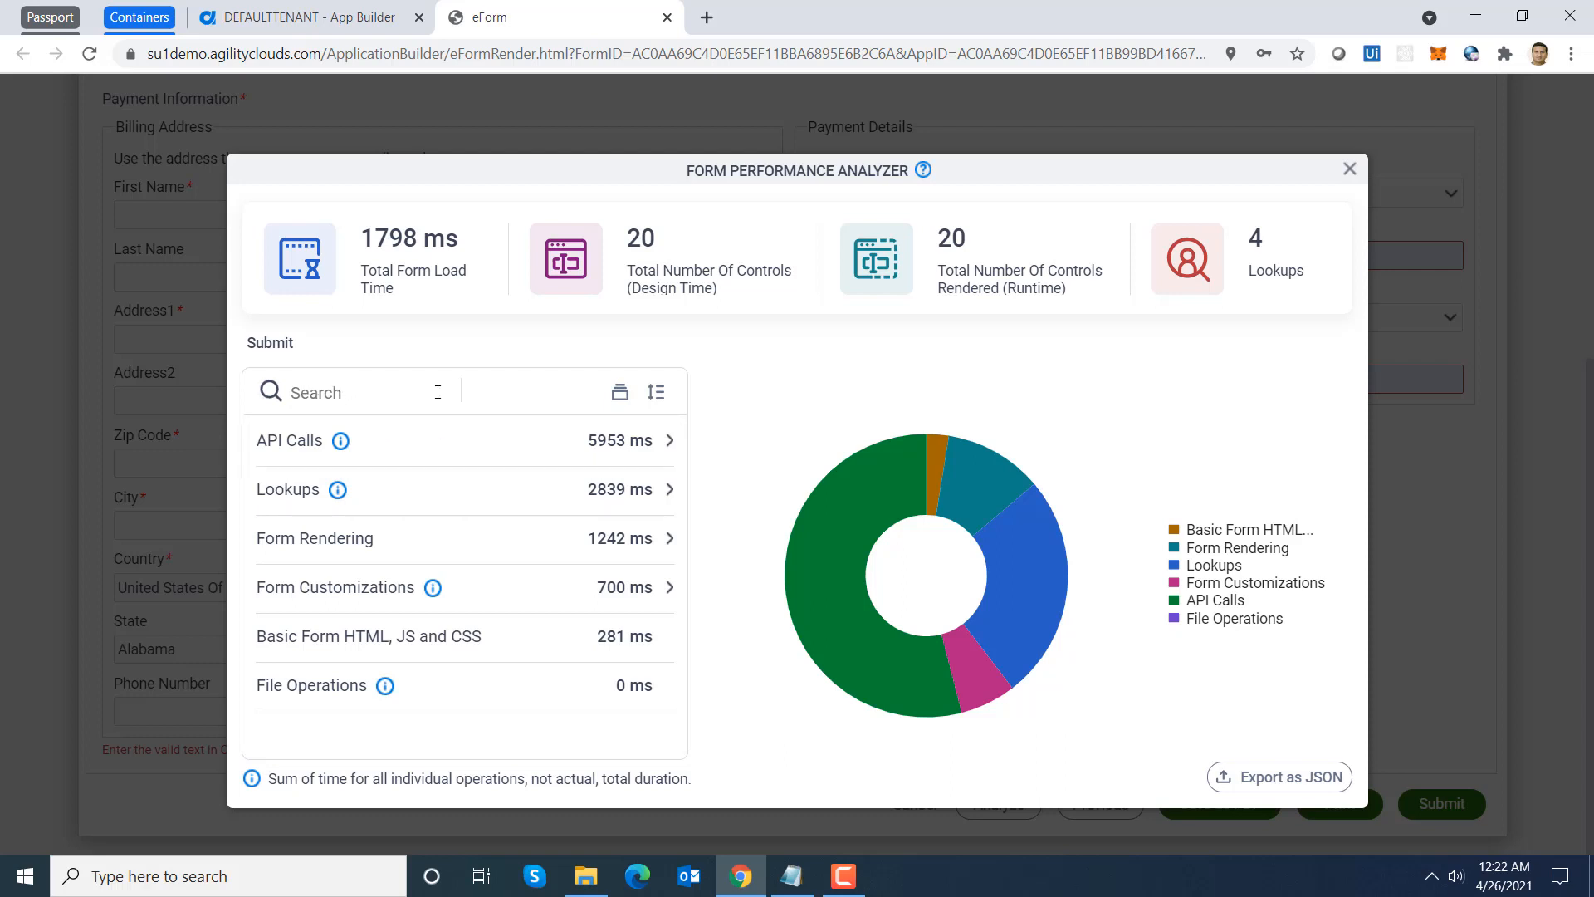
click(620, 395)
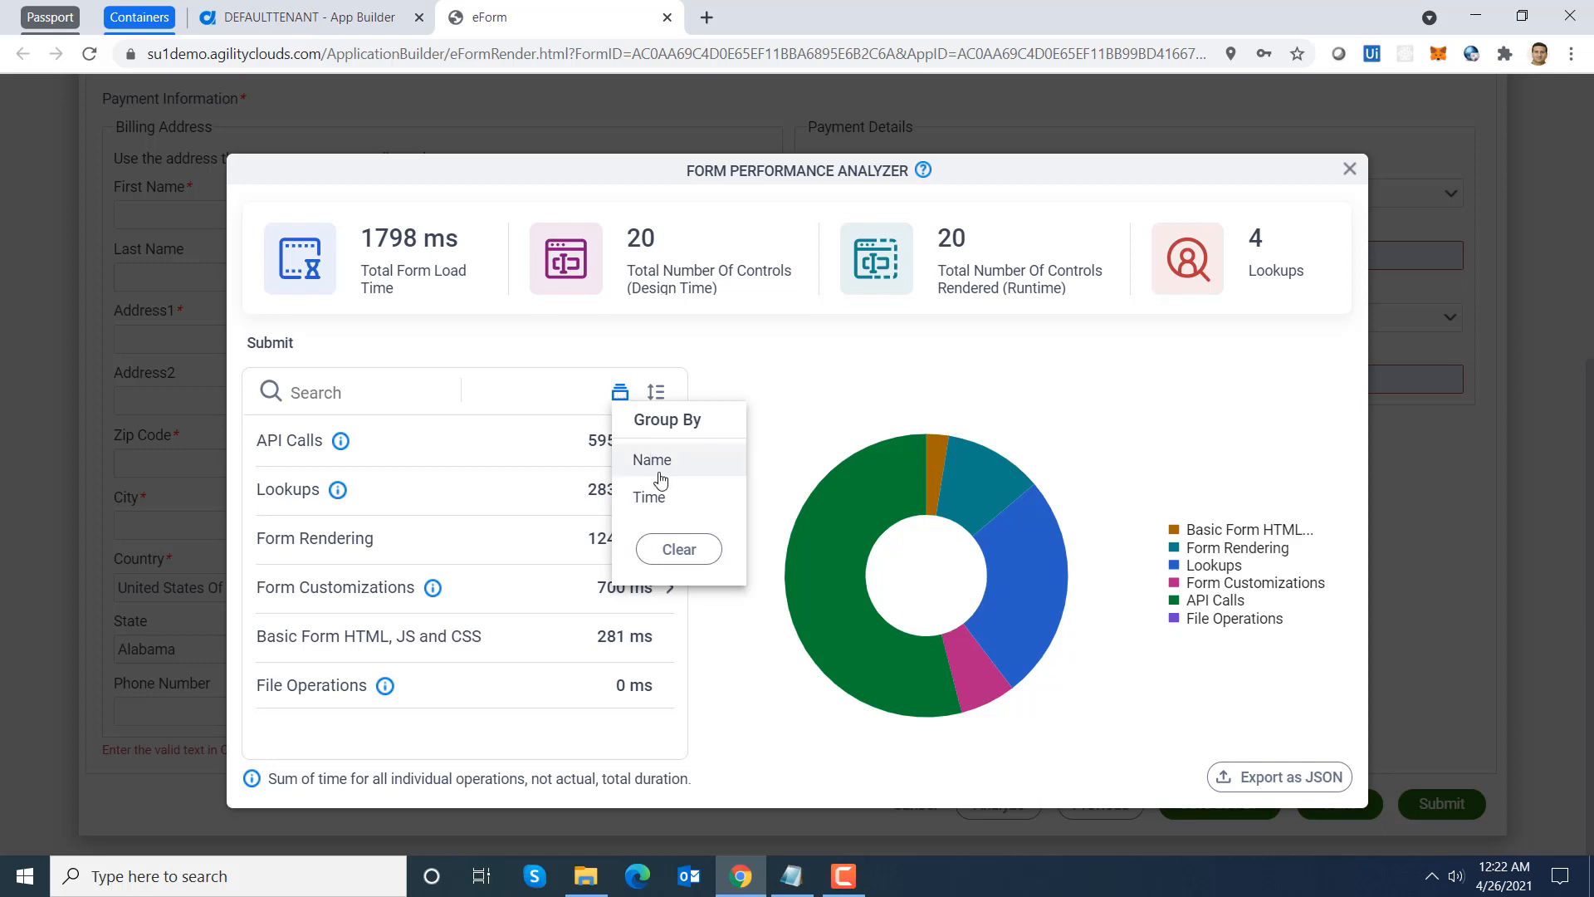
click(656, 395)
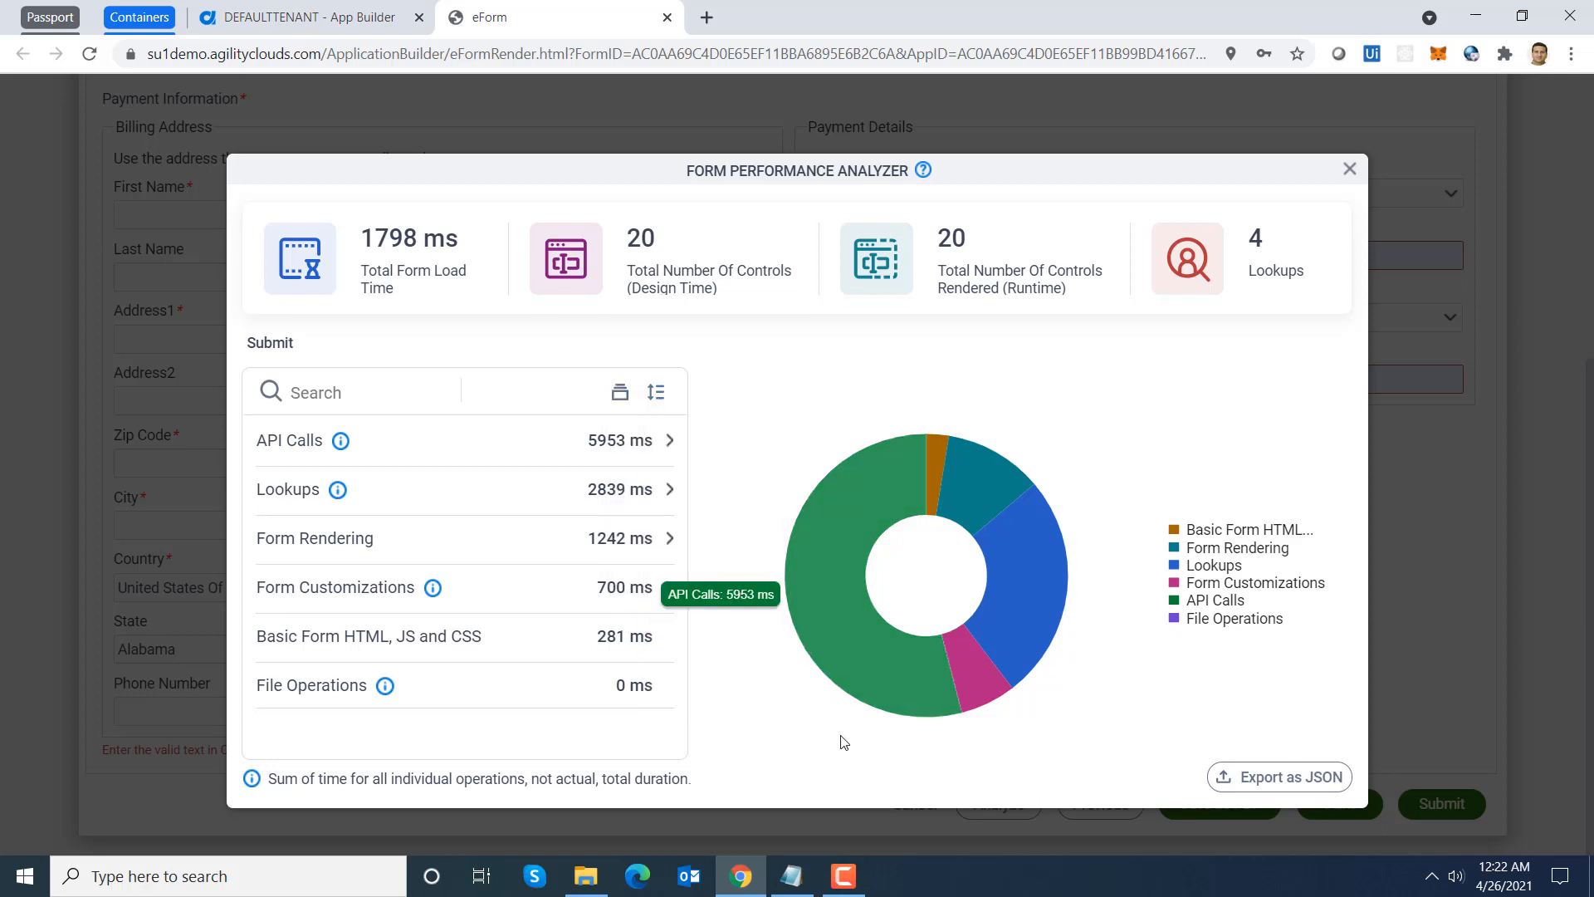
mouse_move(1052, 637)
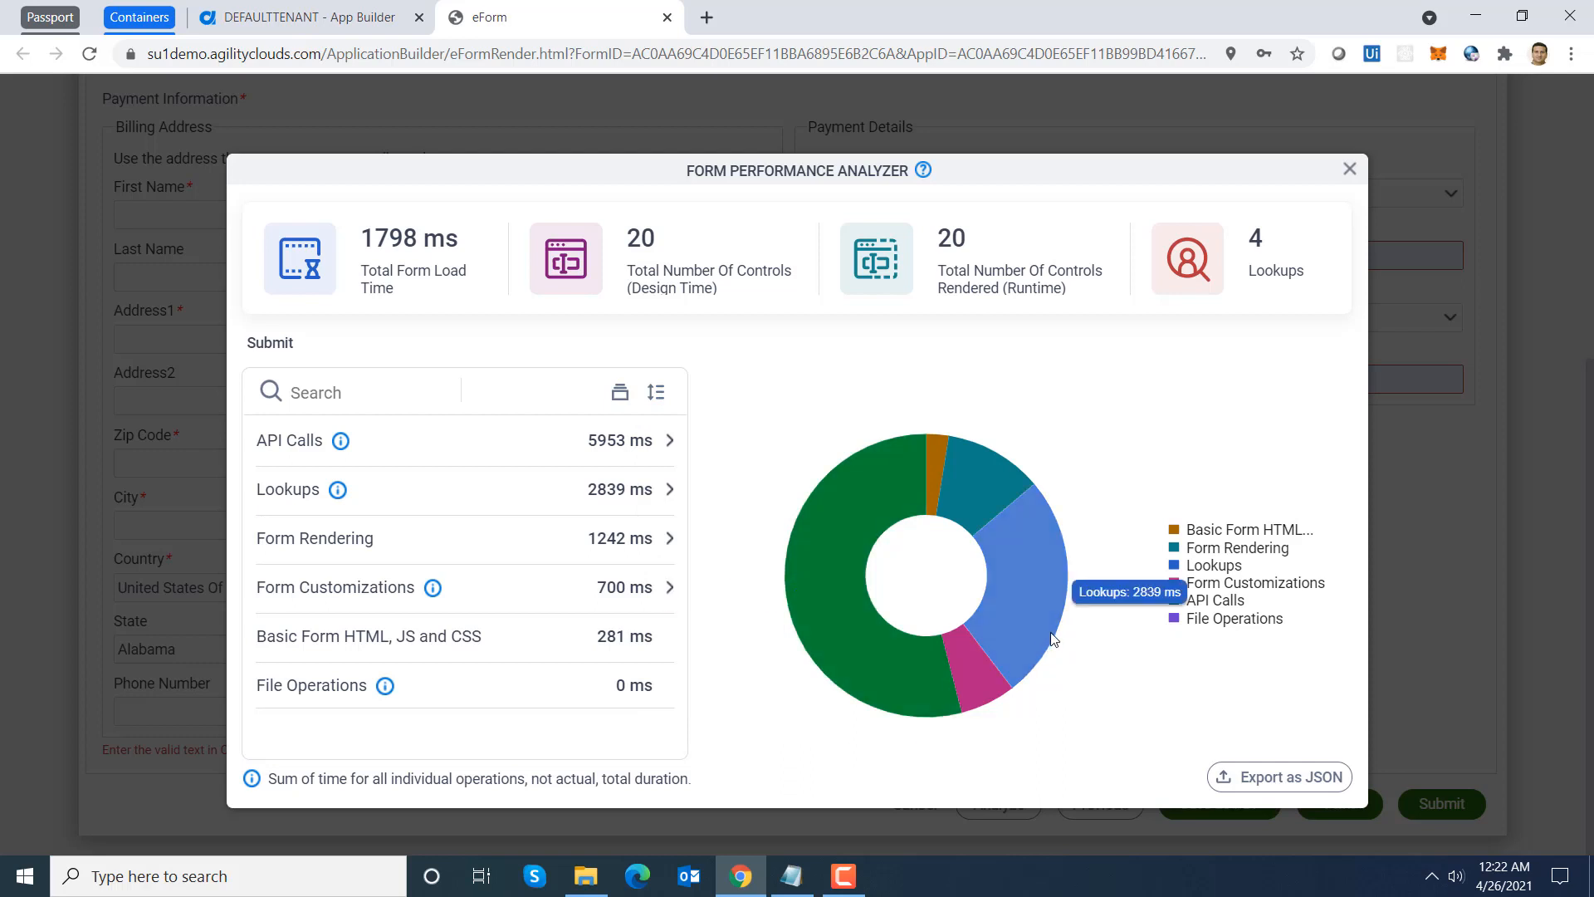
mouse_move(832, 607)
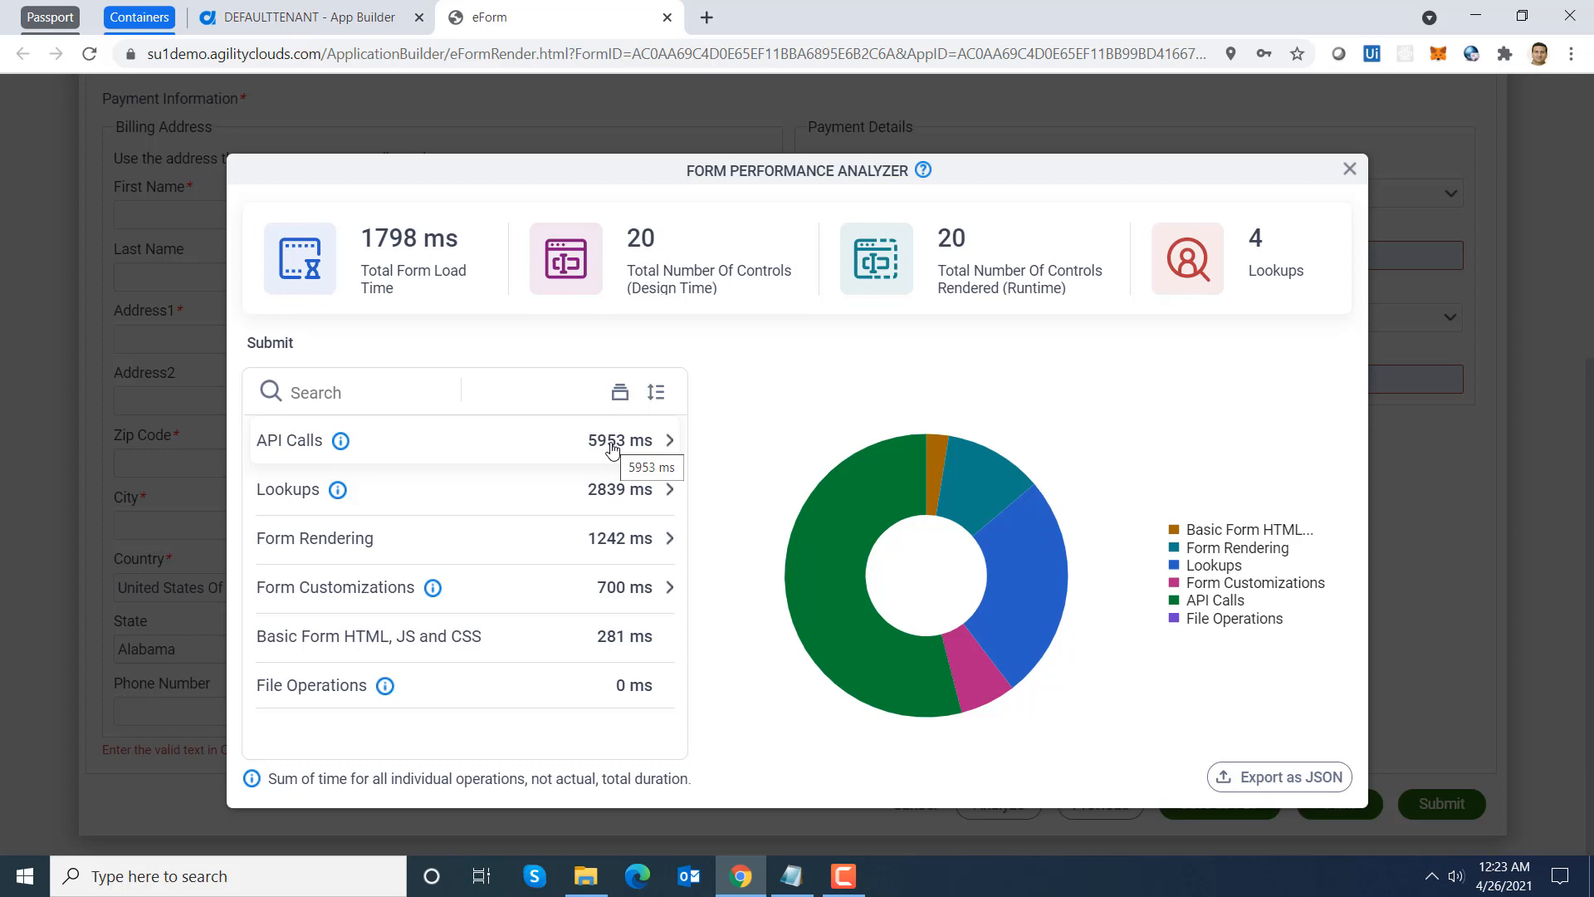
Step: Examine the individual API Calls and their times in the Form Performance Analyzer, returning to the form's overview
click(413, 455)
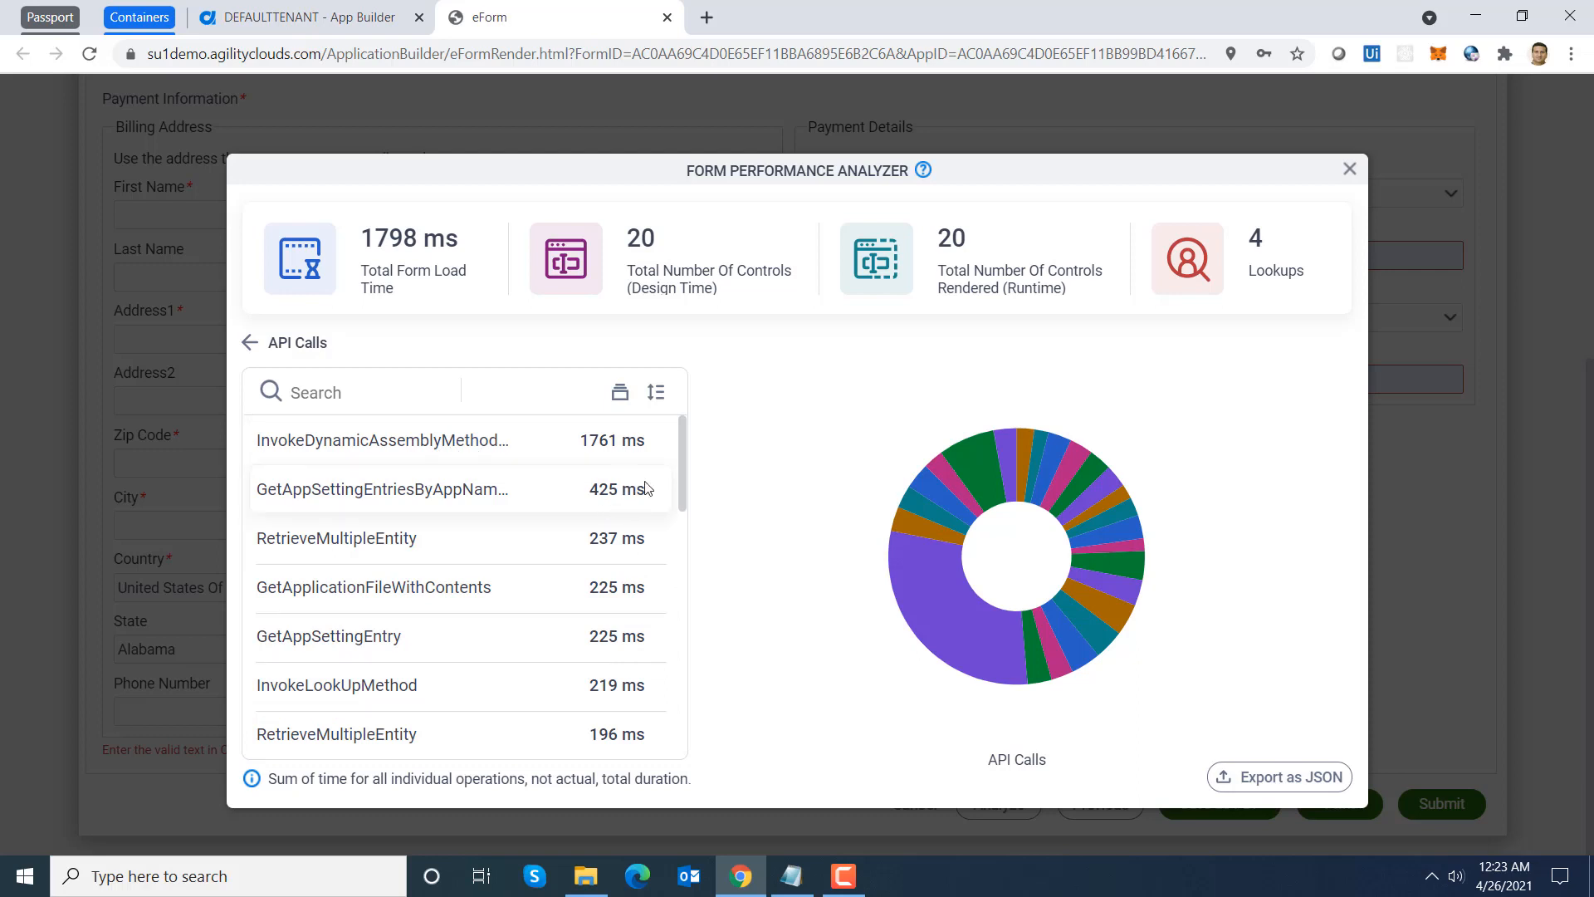
mouse_move(680, 475)
mouse_down()
mouse_move(681, 744)
mouse_move(664, 471)
mouse_up()
click(249, 347)
mouse_move(348, 453)
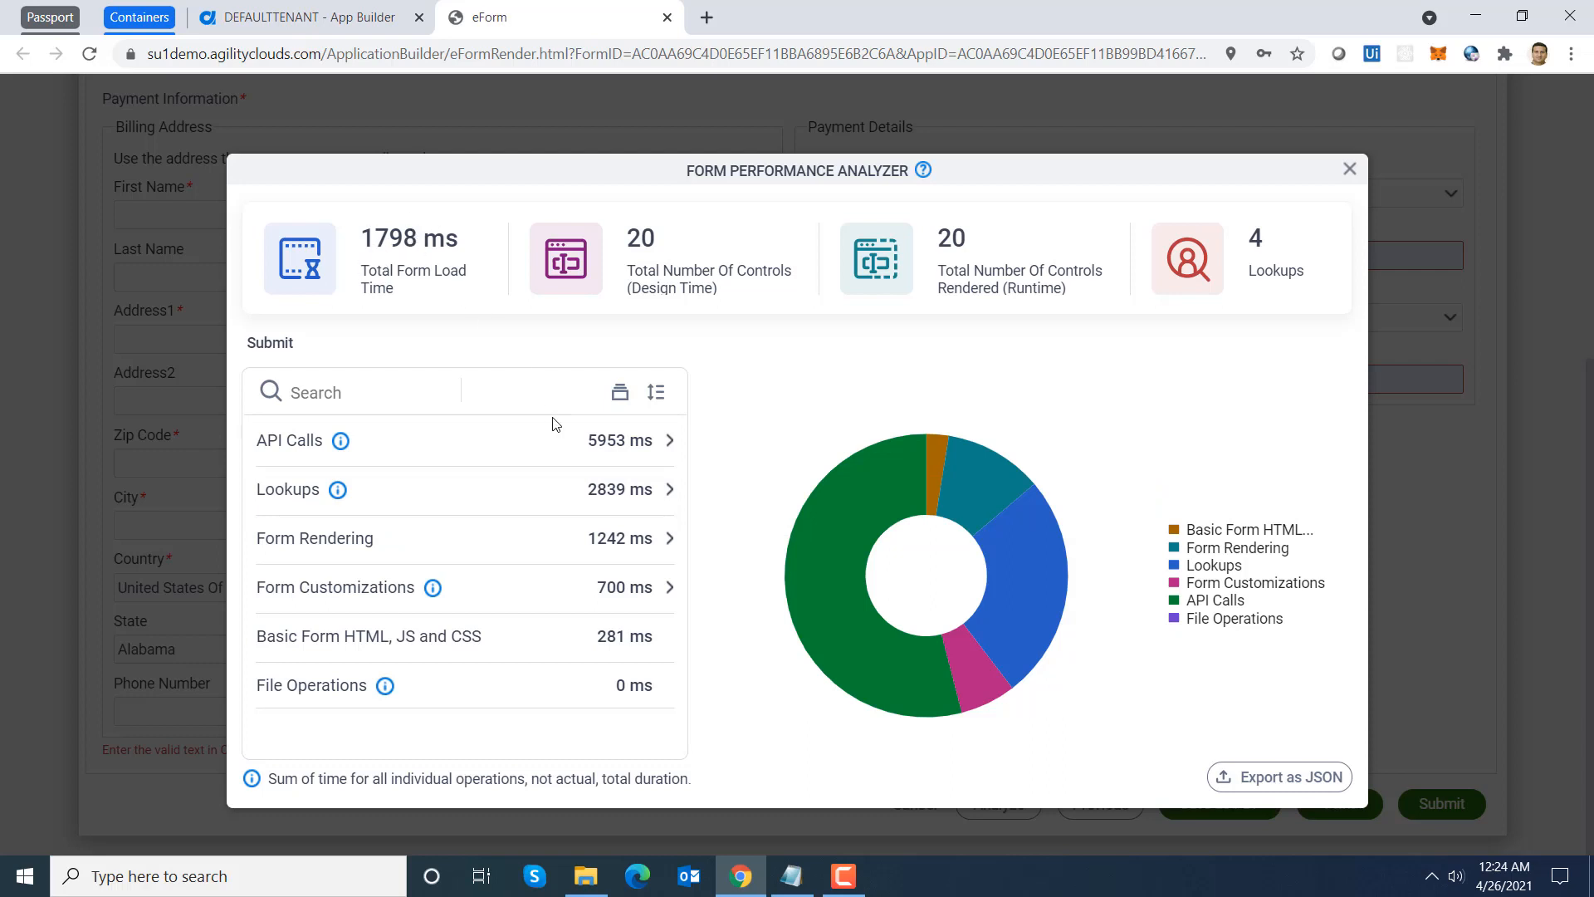
click(544, 440)
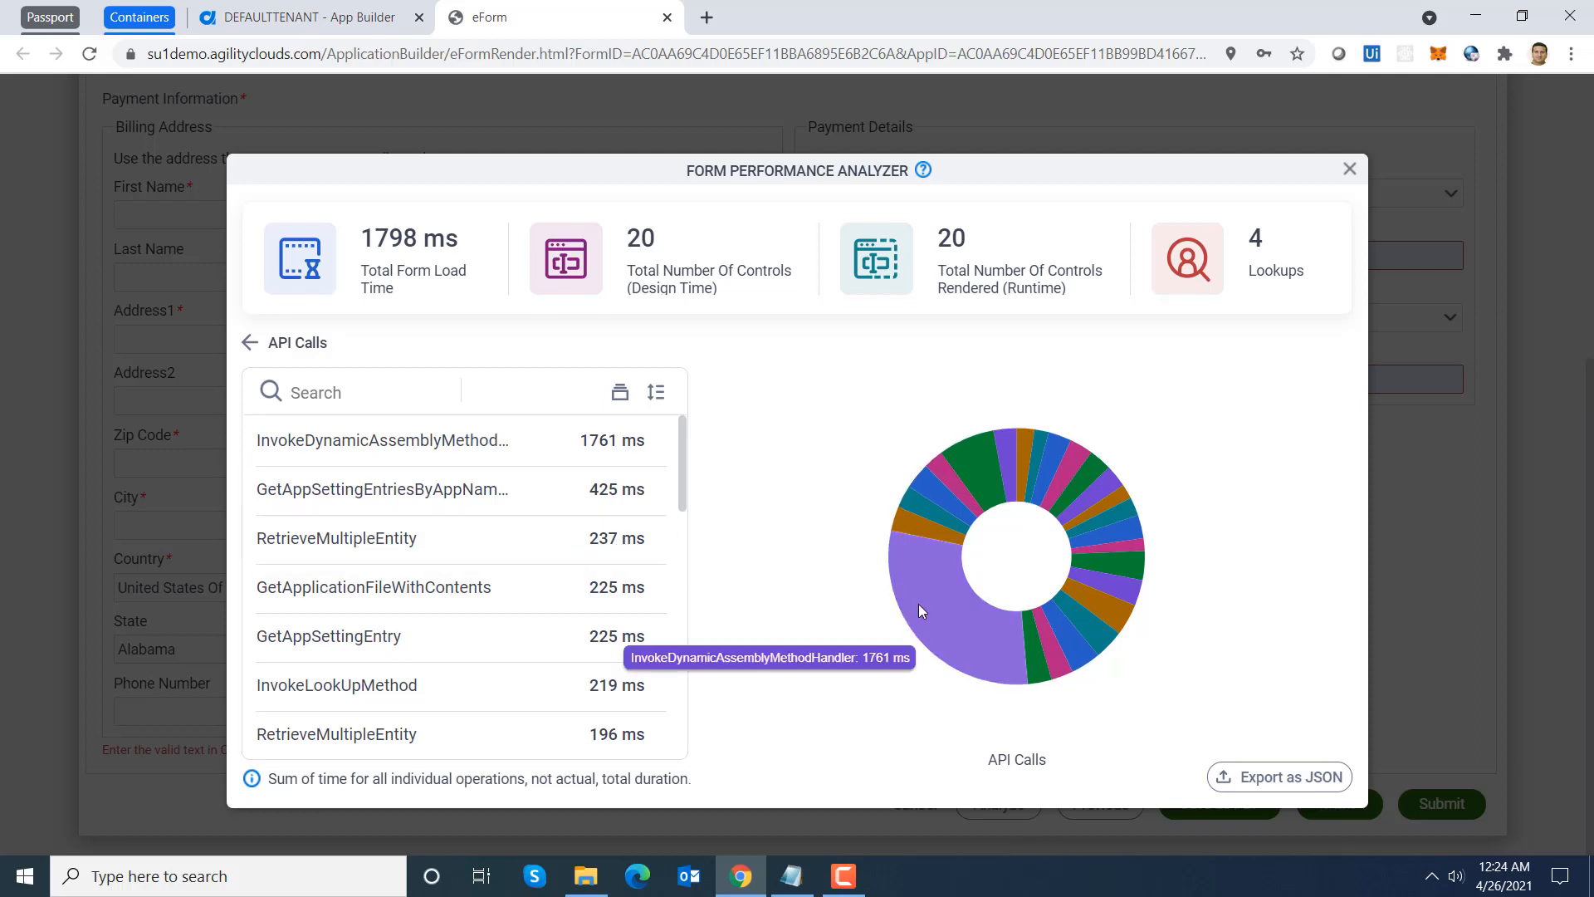
click(250, 343)
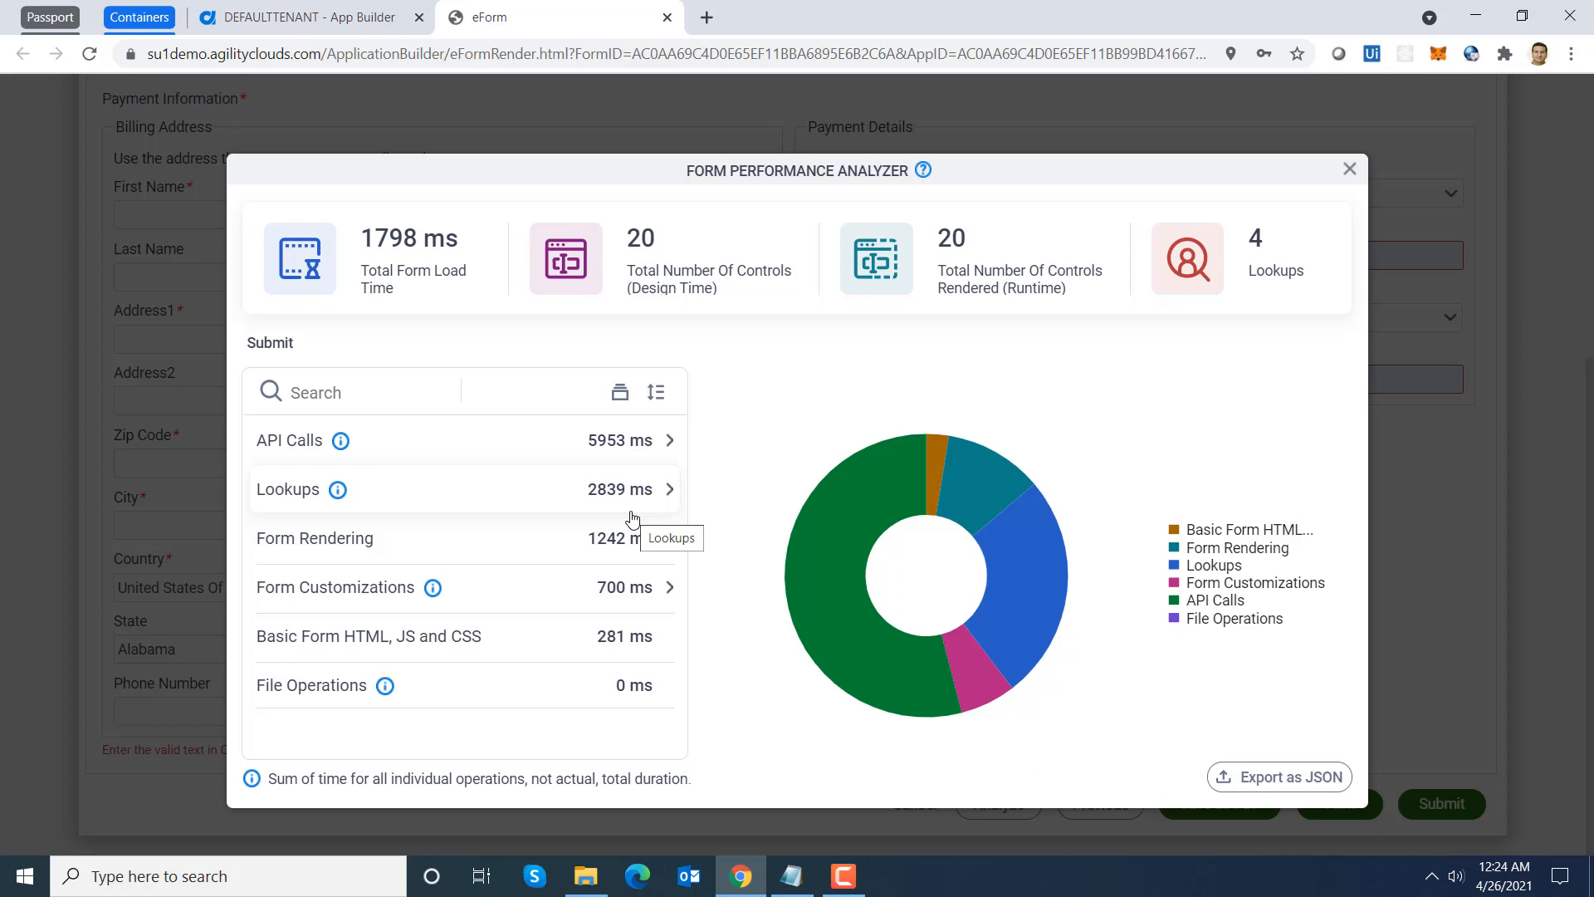
Step: Examine the Lookups breakdown for both Executing Control Level Lookups and Executing Auto-Lookups
click(518, 498)
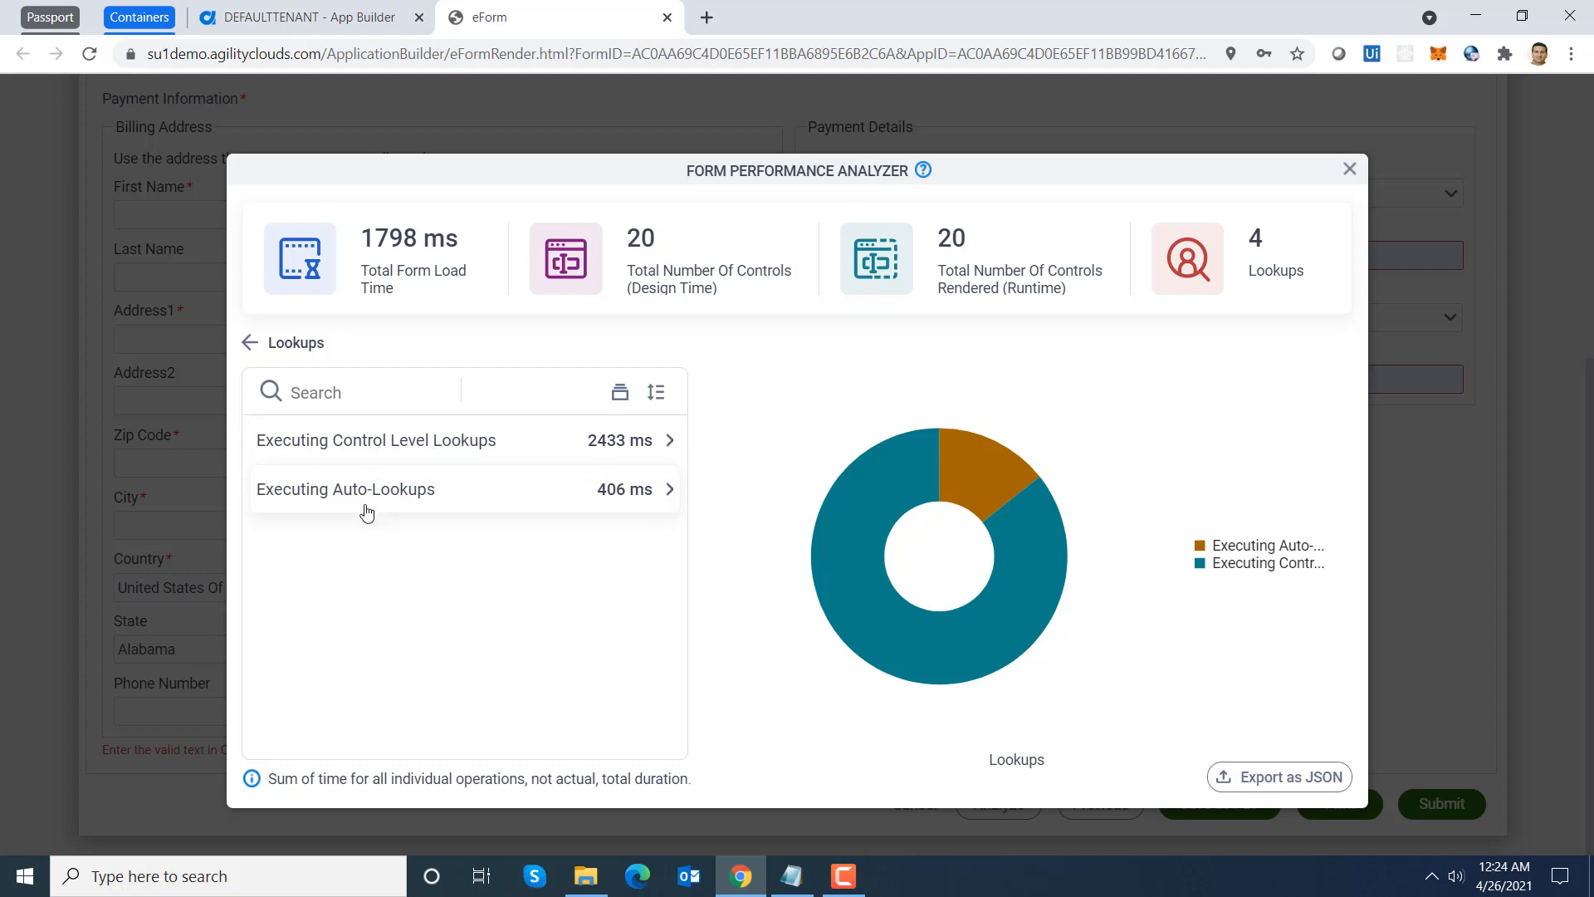
click(427, 449)
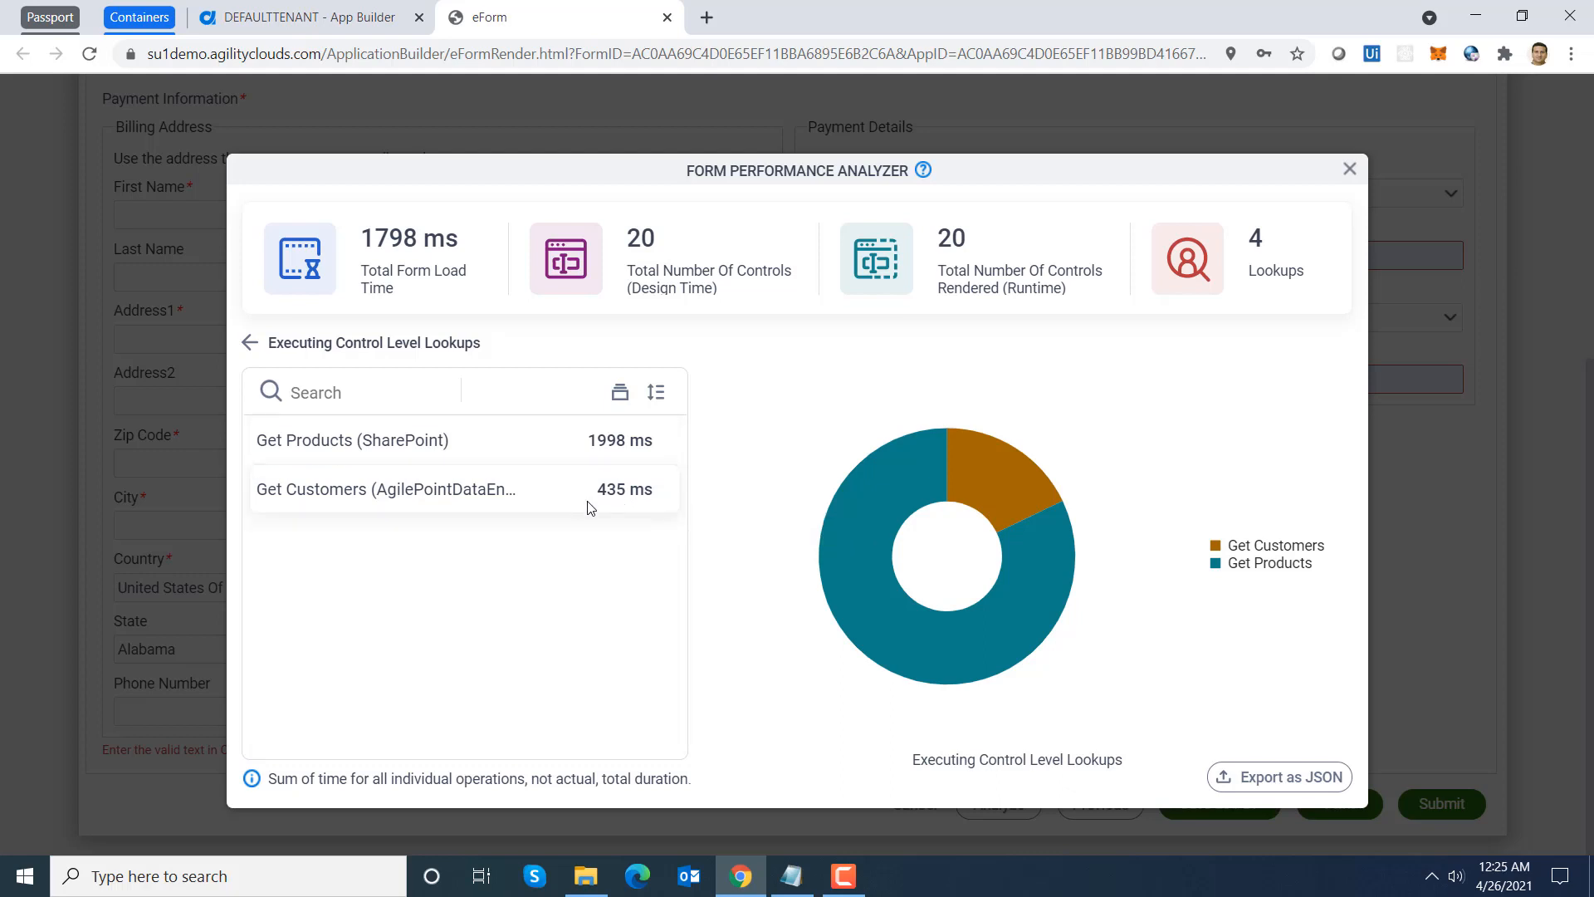
click(249, 342)
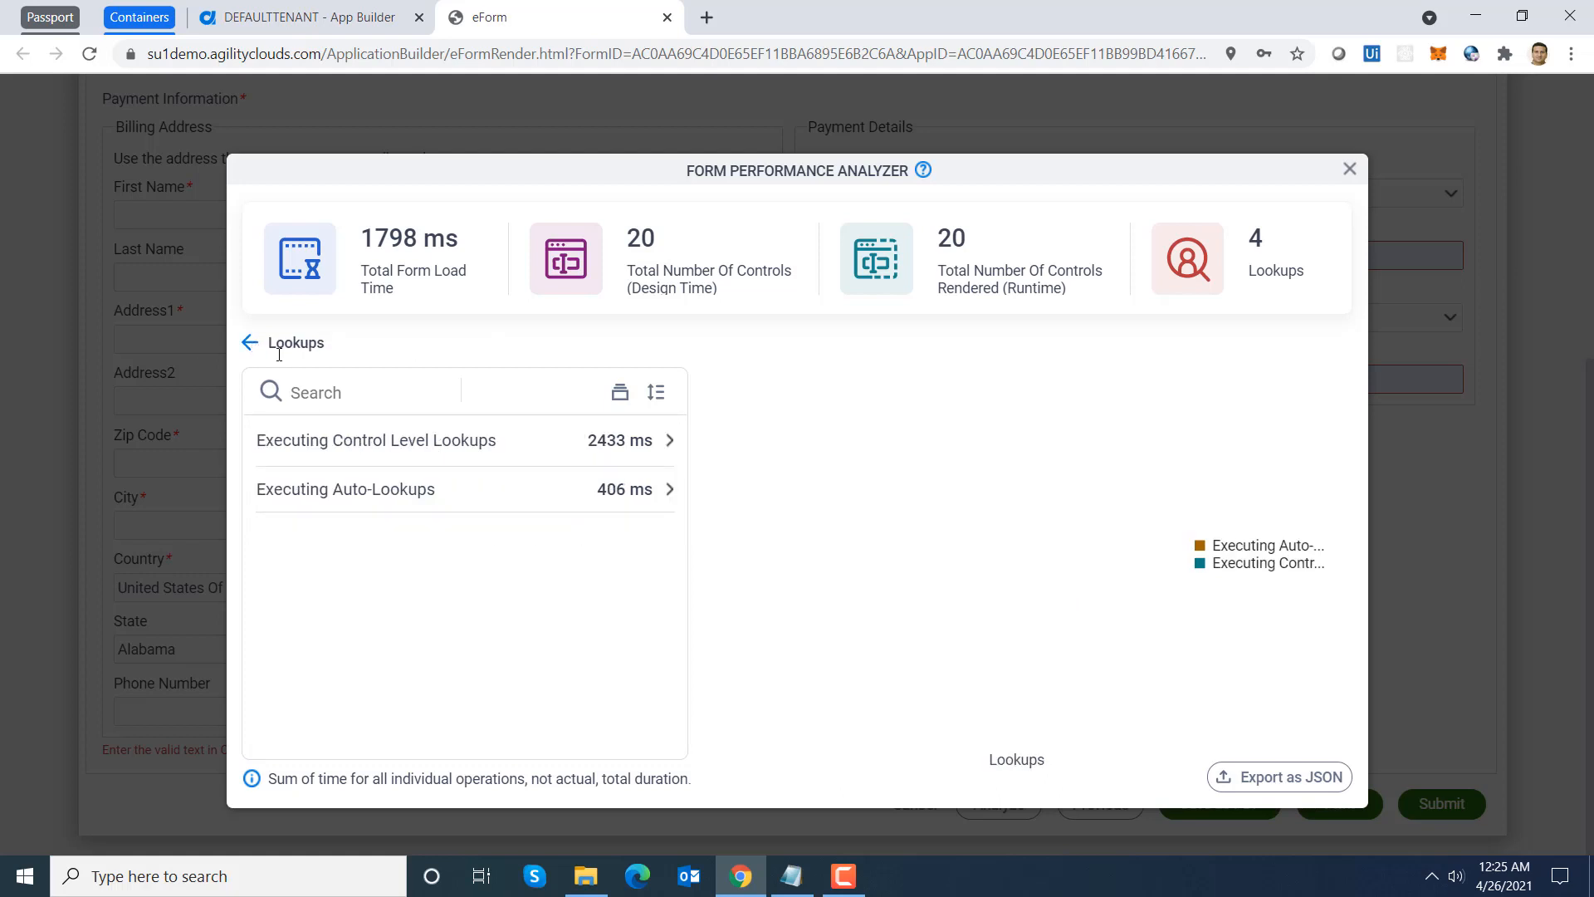
click(366, 488)
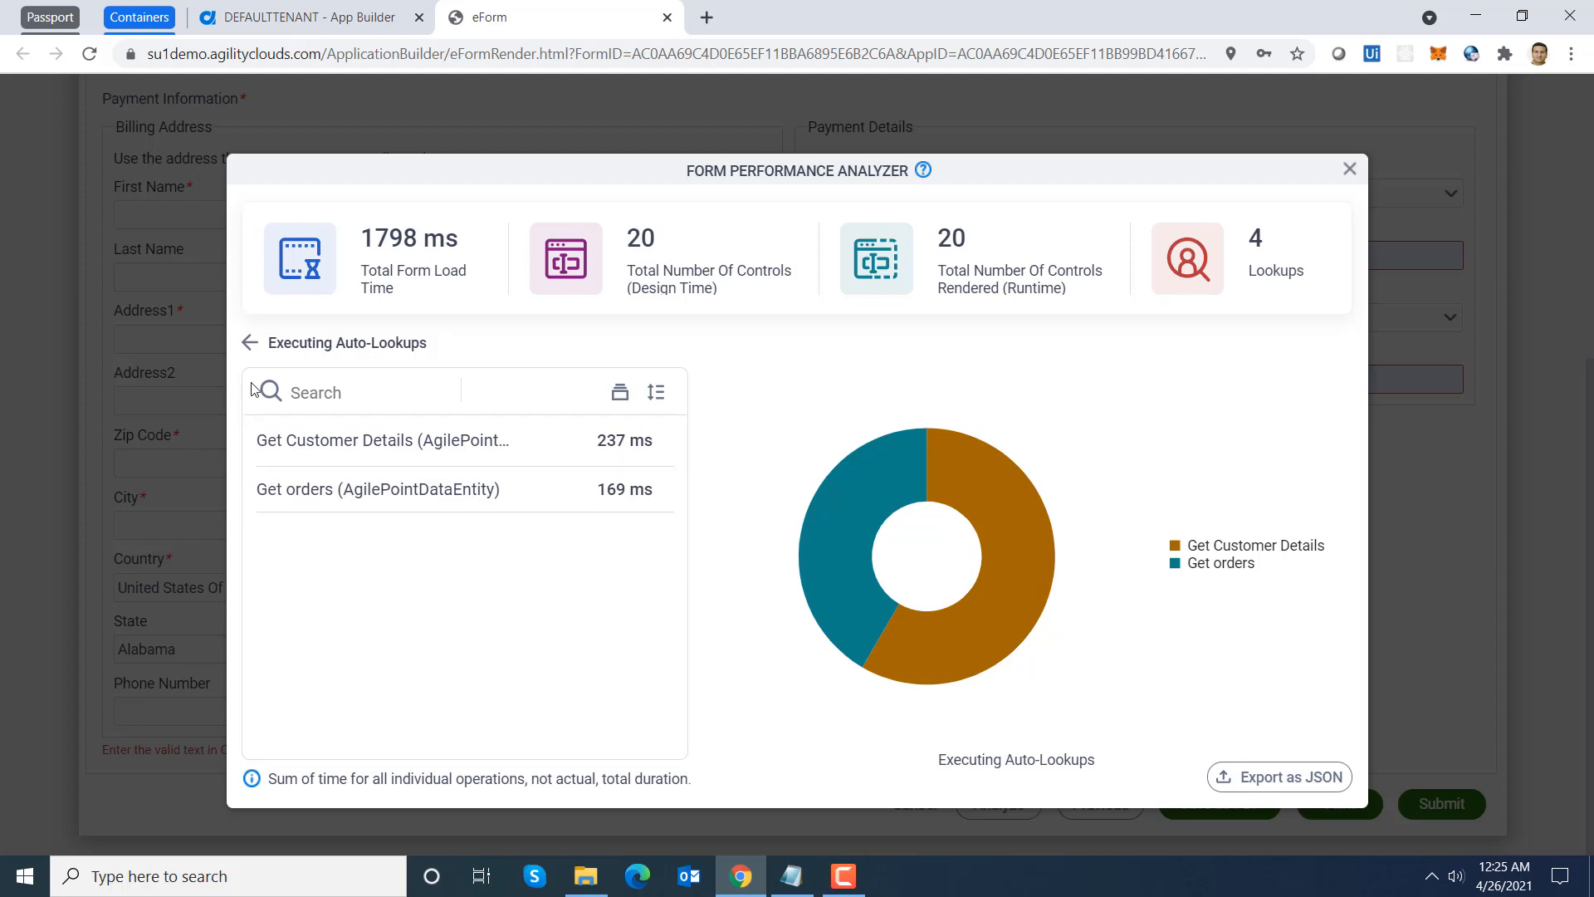
Step: Examine the Form Rendering breakdown, including Constructing UI and the Rendering Controls times, returning to the form's overview
click(248, 345)
click(248, 344)
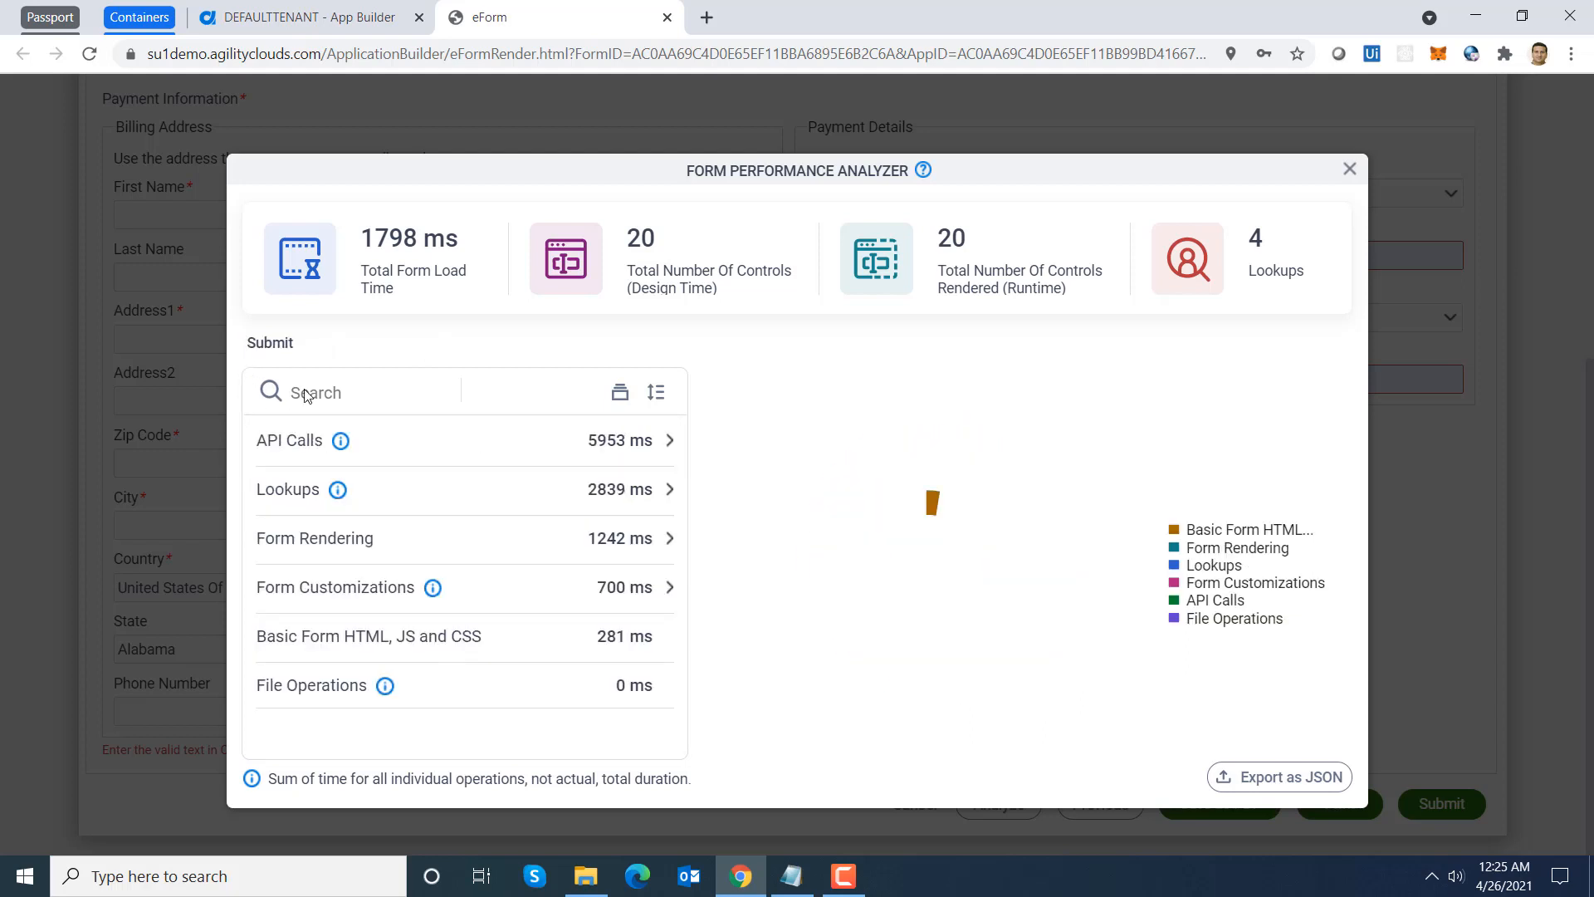
click(365, 543)
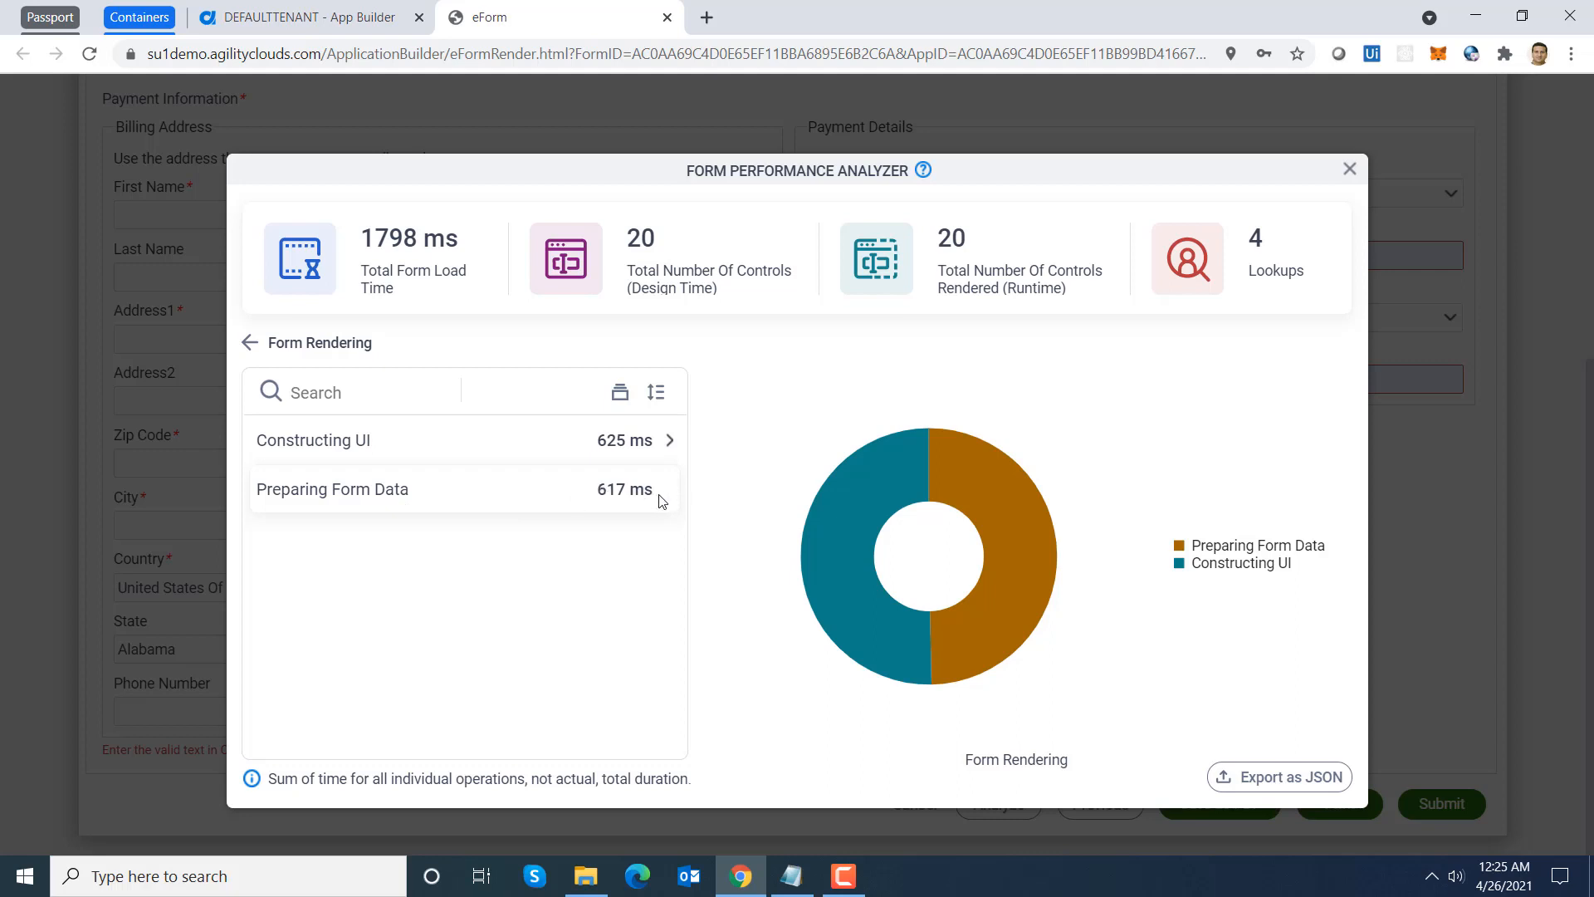
click(323, 449)
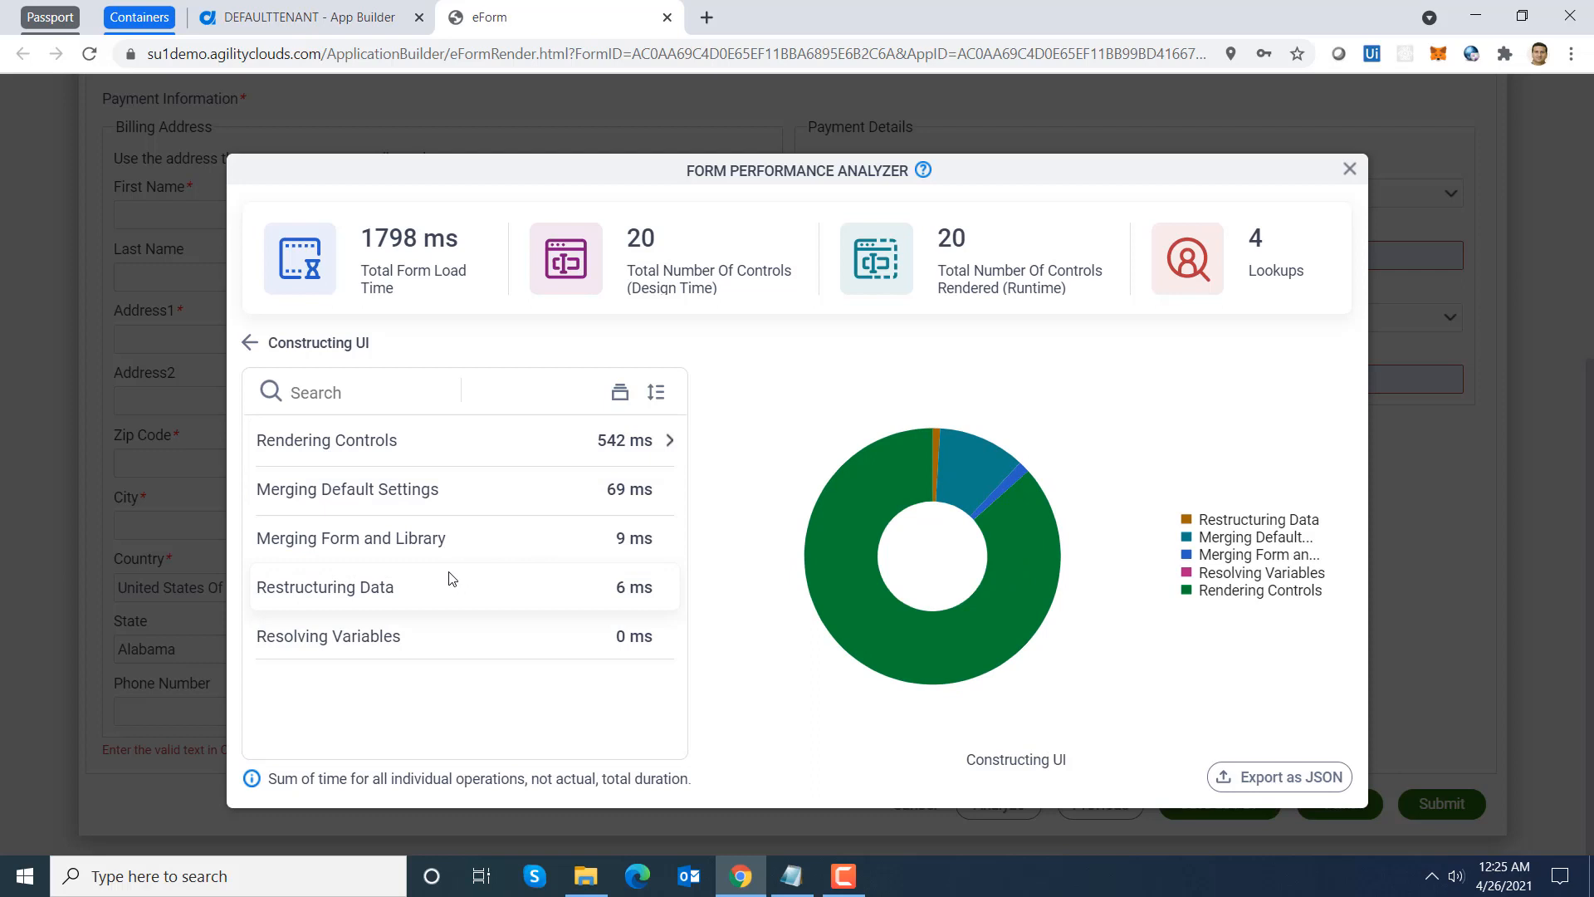
click(336, 452)
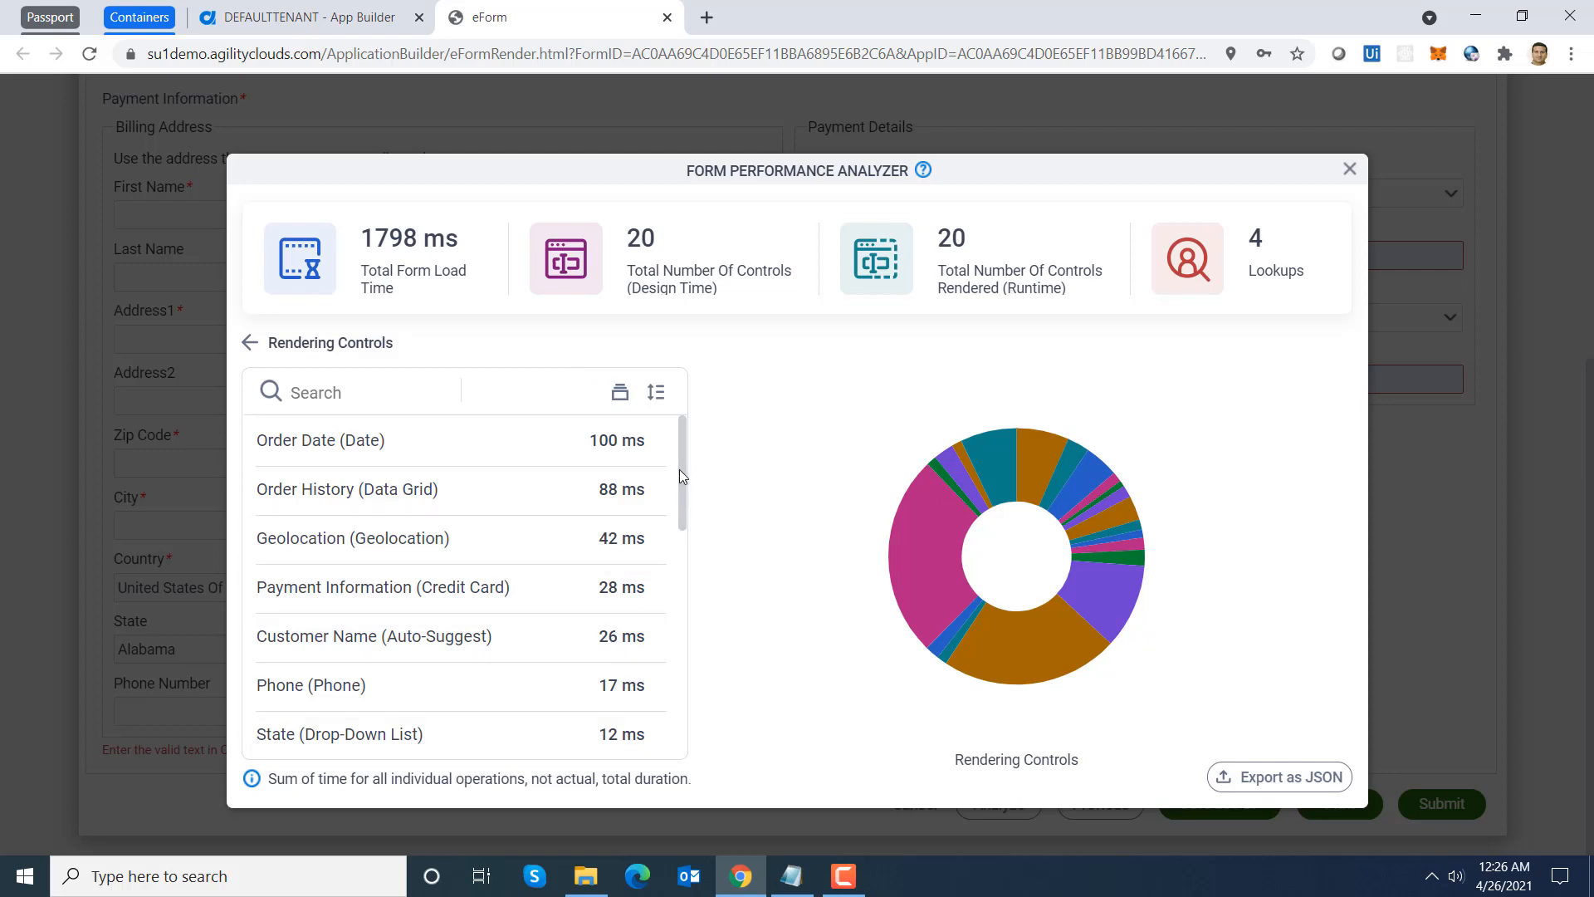
mouse_move(684, 472)
mouse_down()
mouse_move(697, 570)
mouse_move(676, 450)
mouse_up()
click(251, 343)
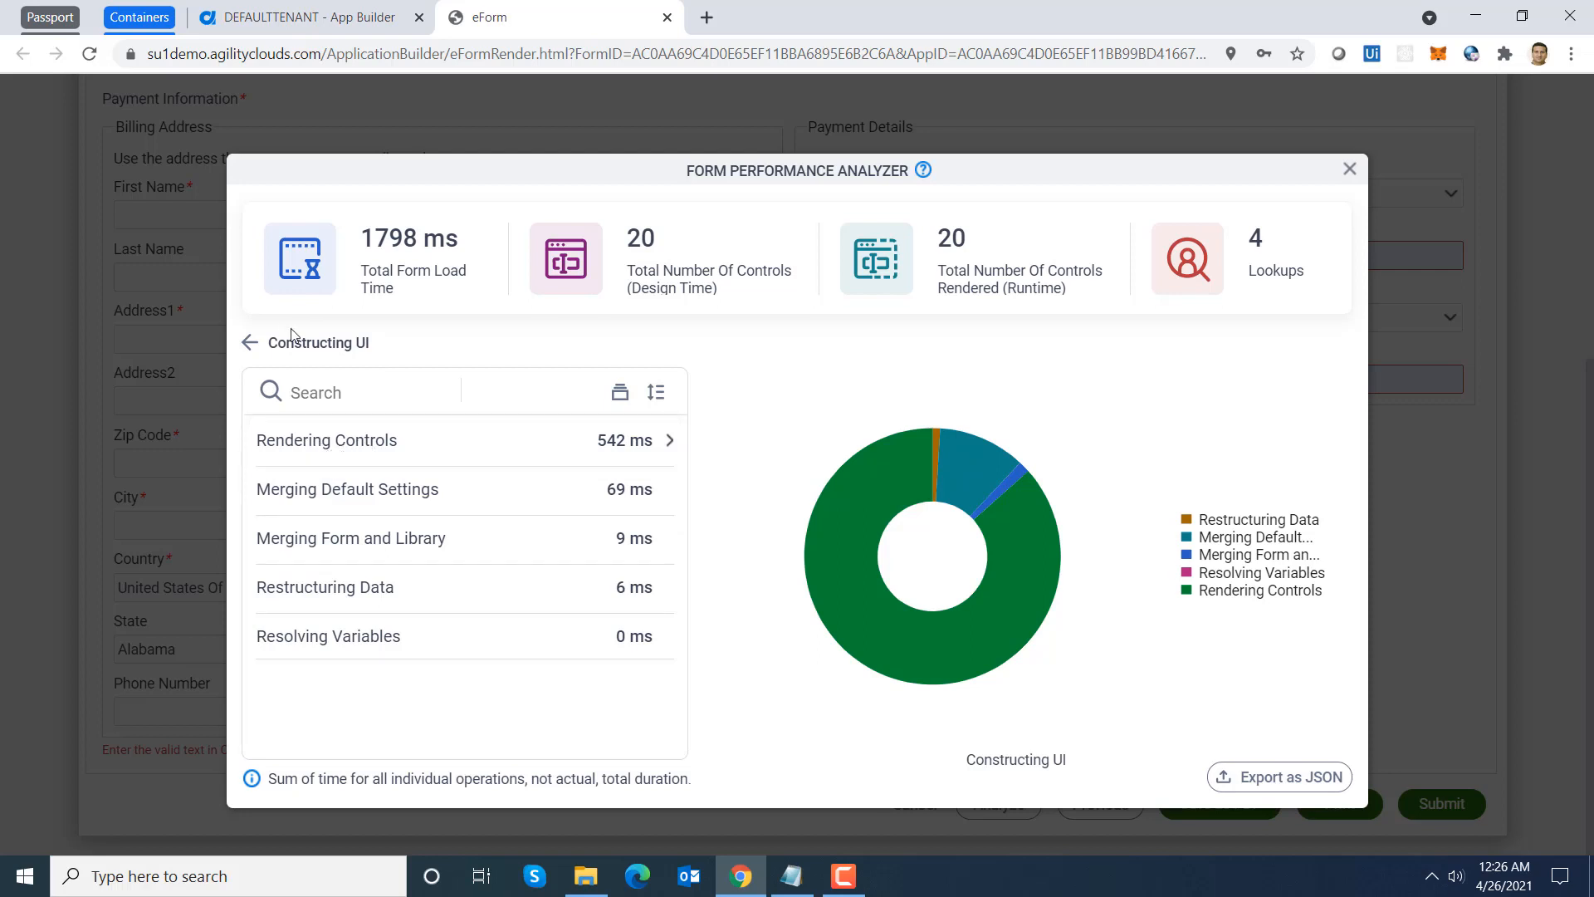
click(249, 345)
click(249, 347)
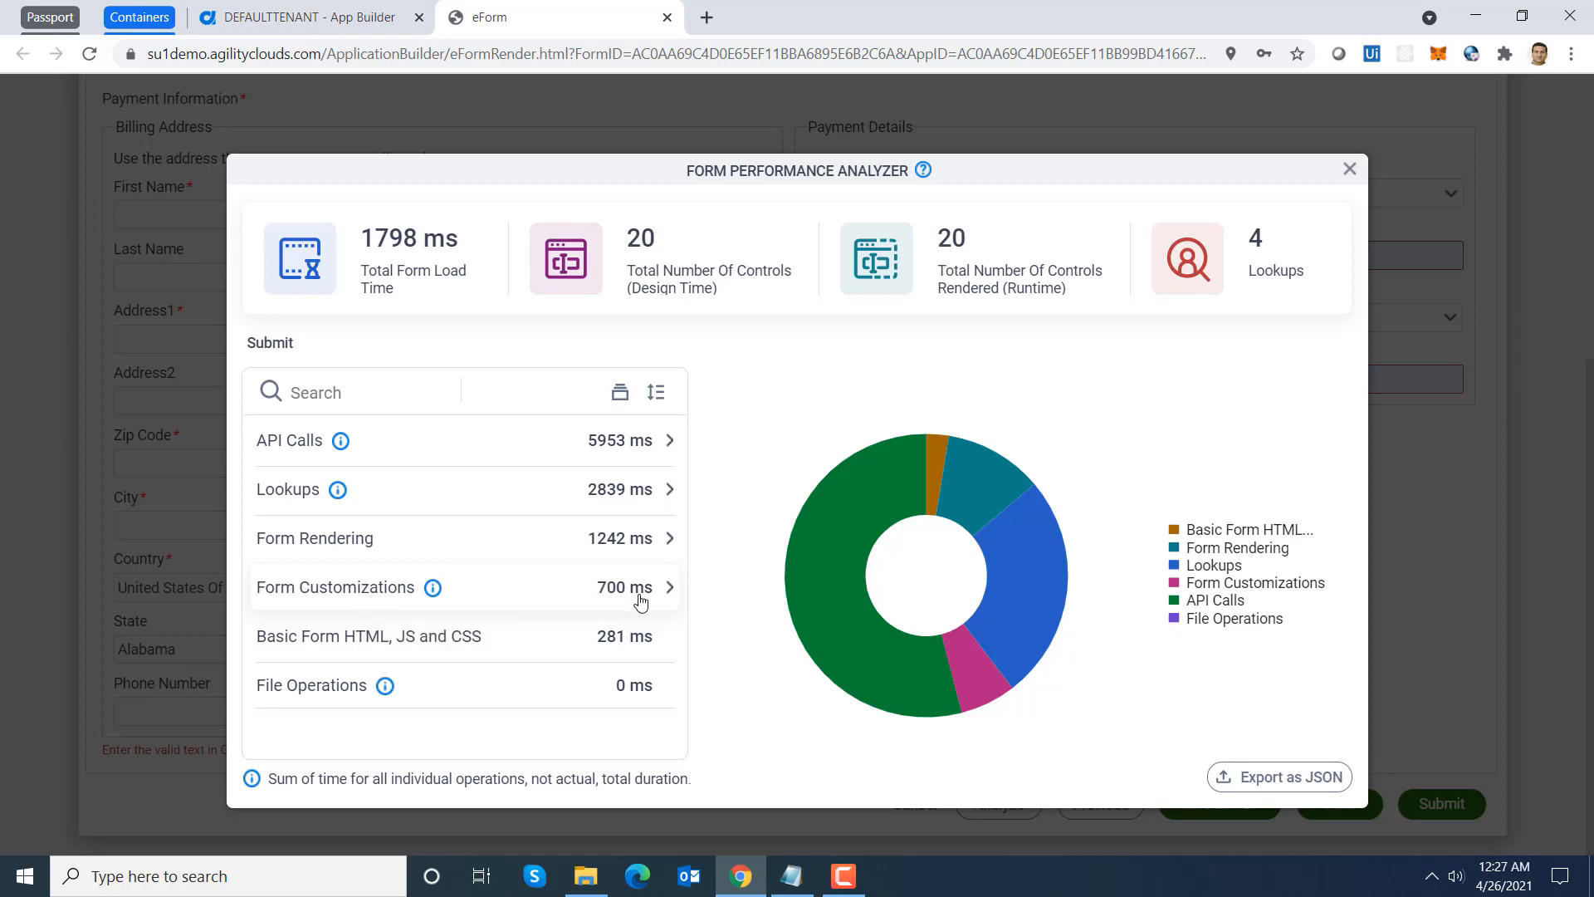
Step: Examine the Form Customizations breakdown and its CSS Files, returning to the form's overview
click(384, 597)
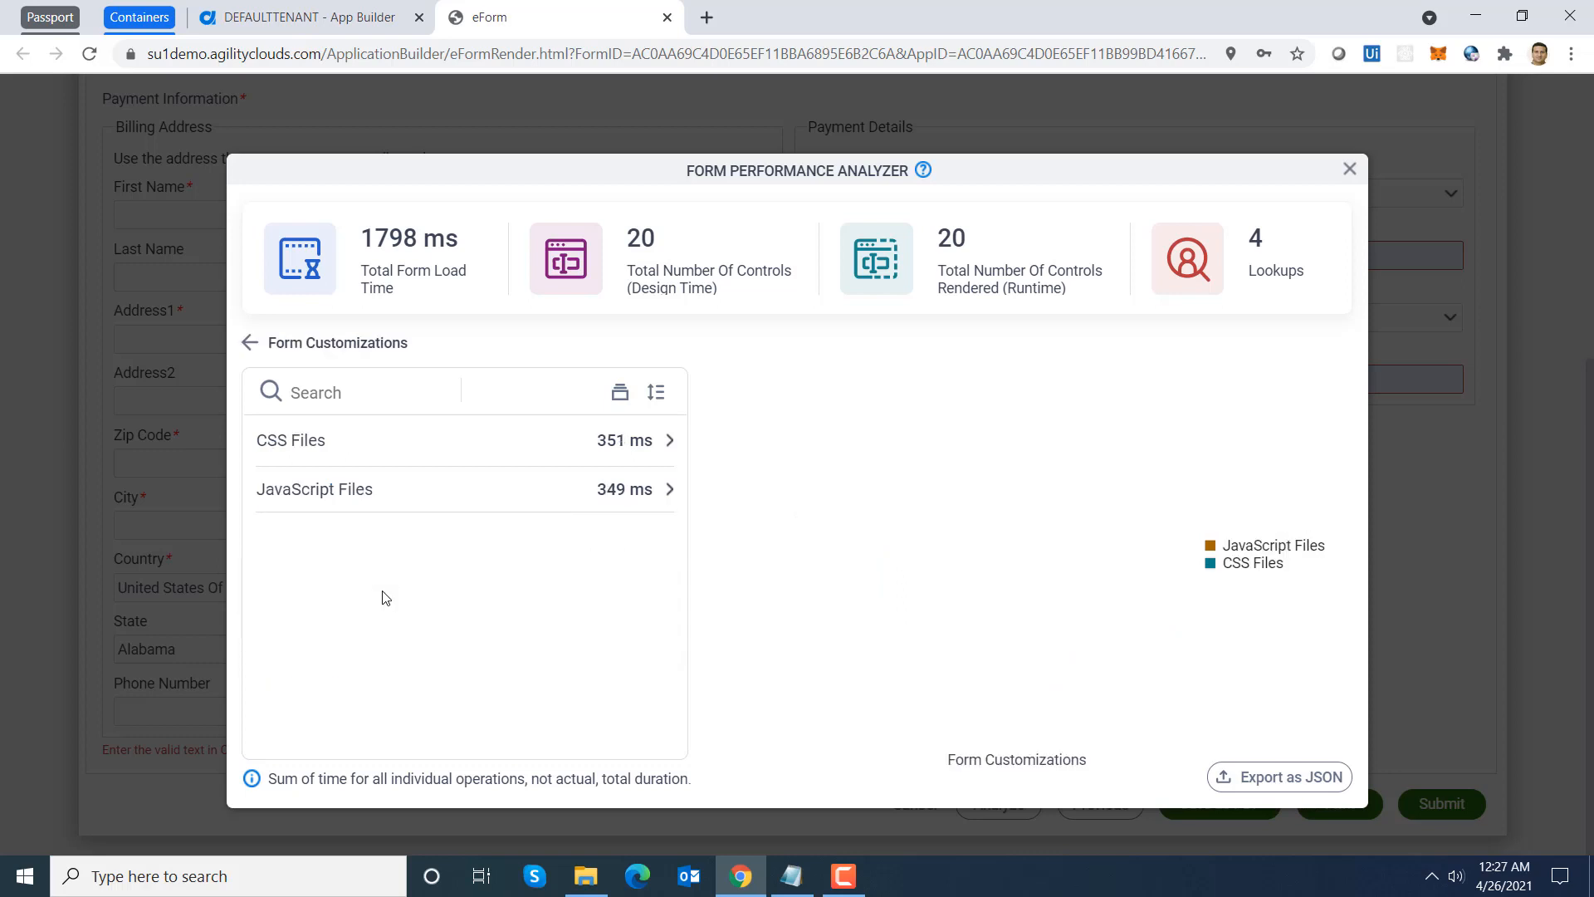
click(328, 450)
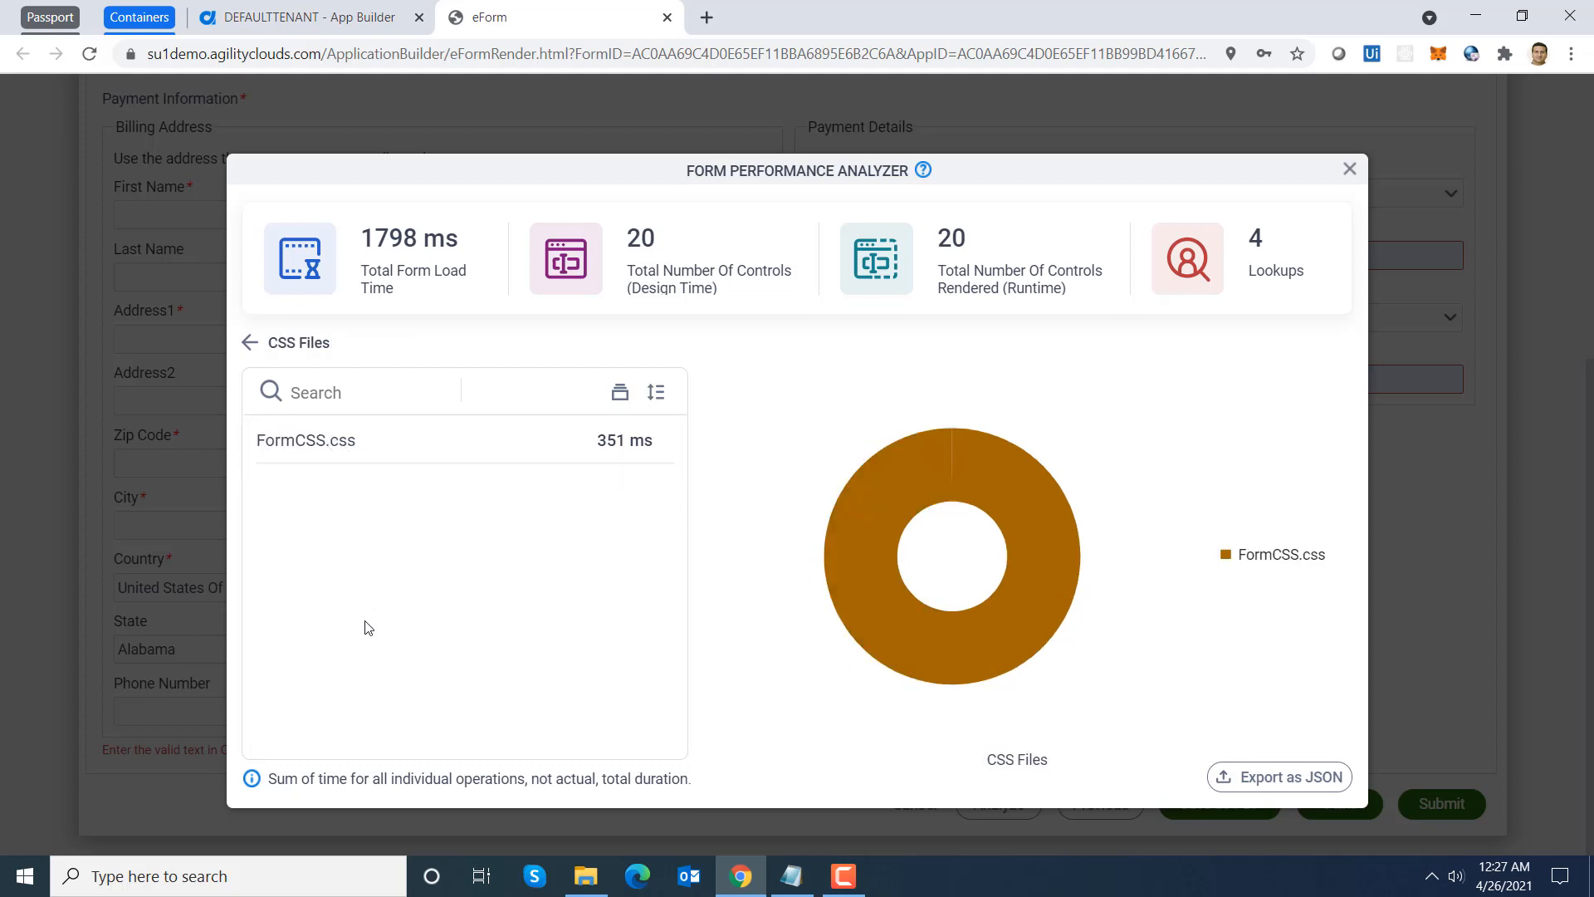
click(249, 346)
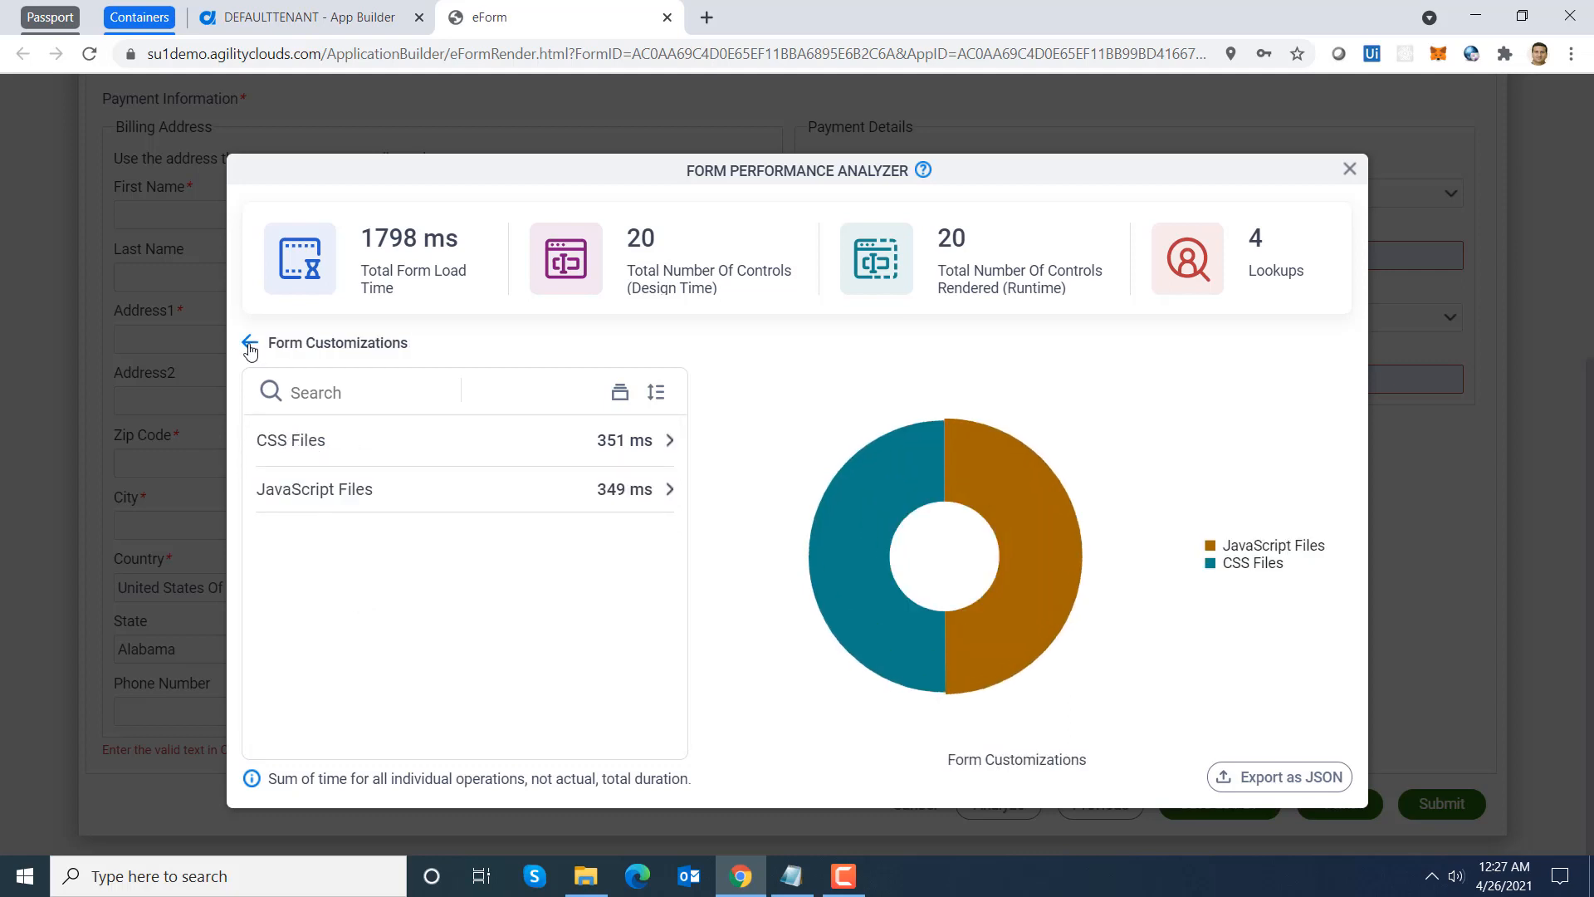
click(249, 344)
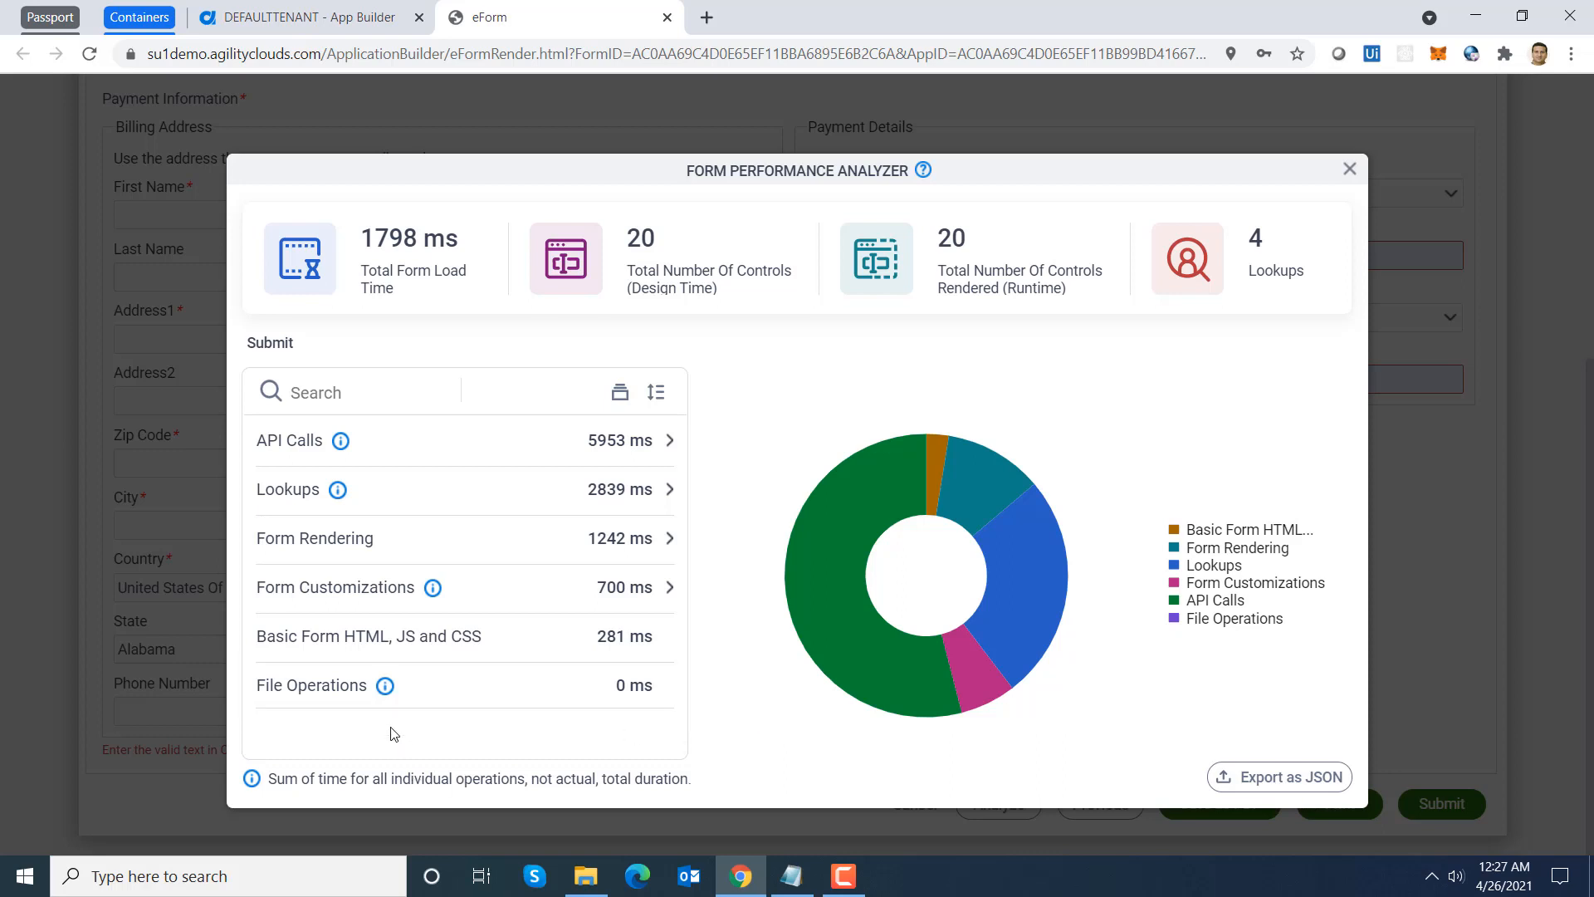
Step: Check the File Operations explanation and review the API Calls list again
mouse_move(387, 689)
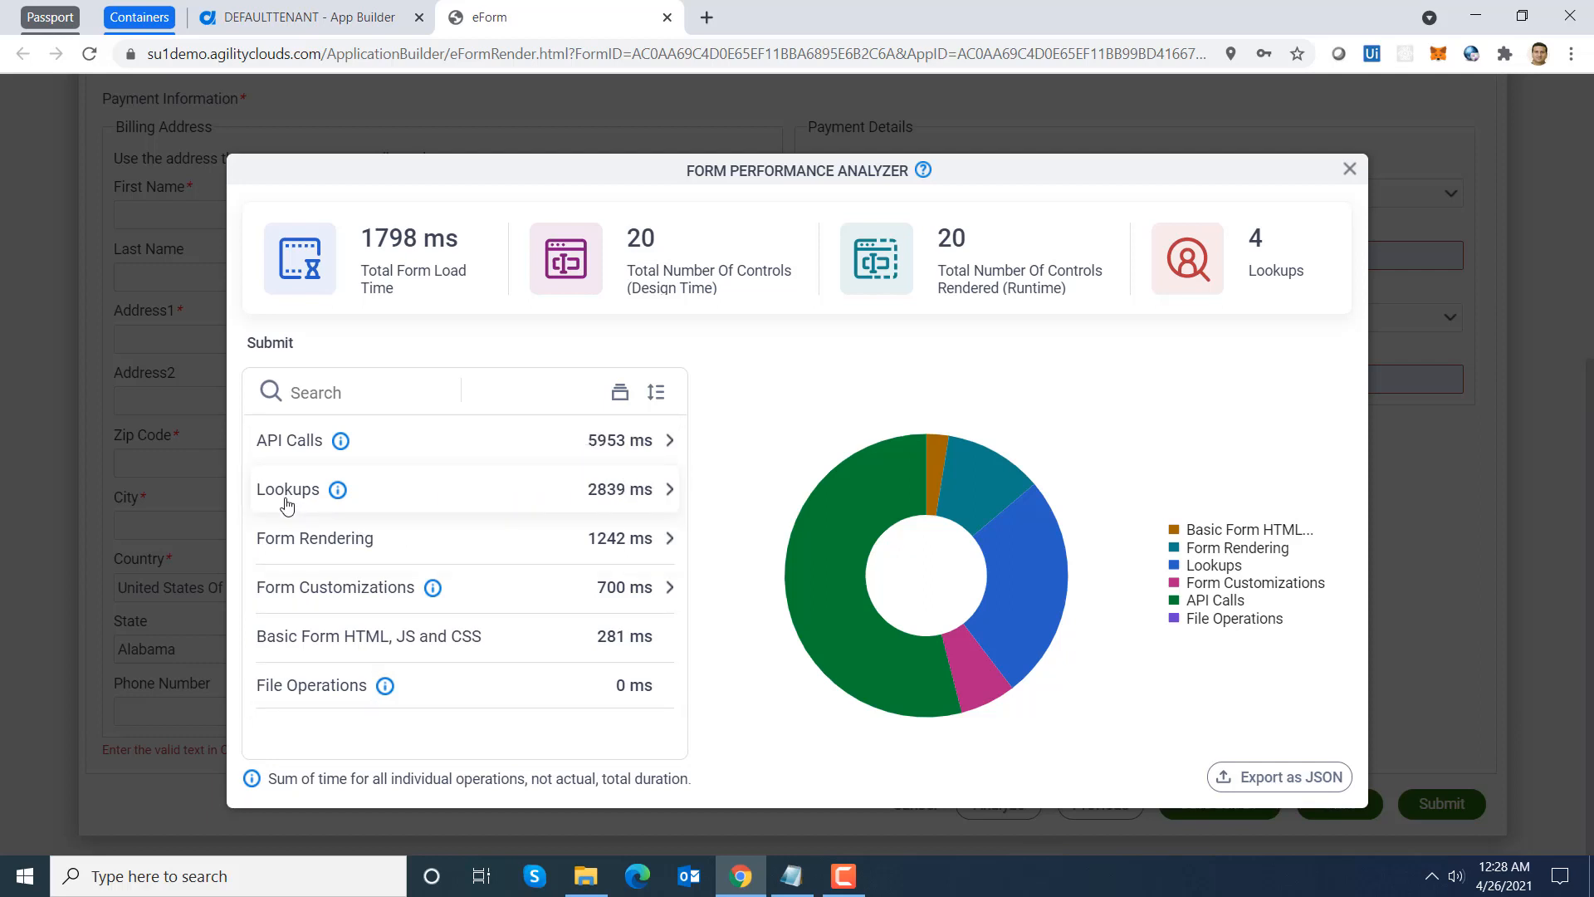
click(292, 442)
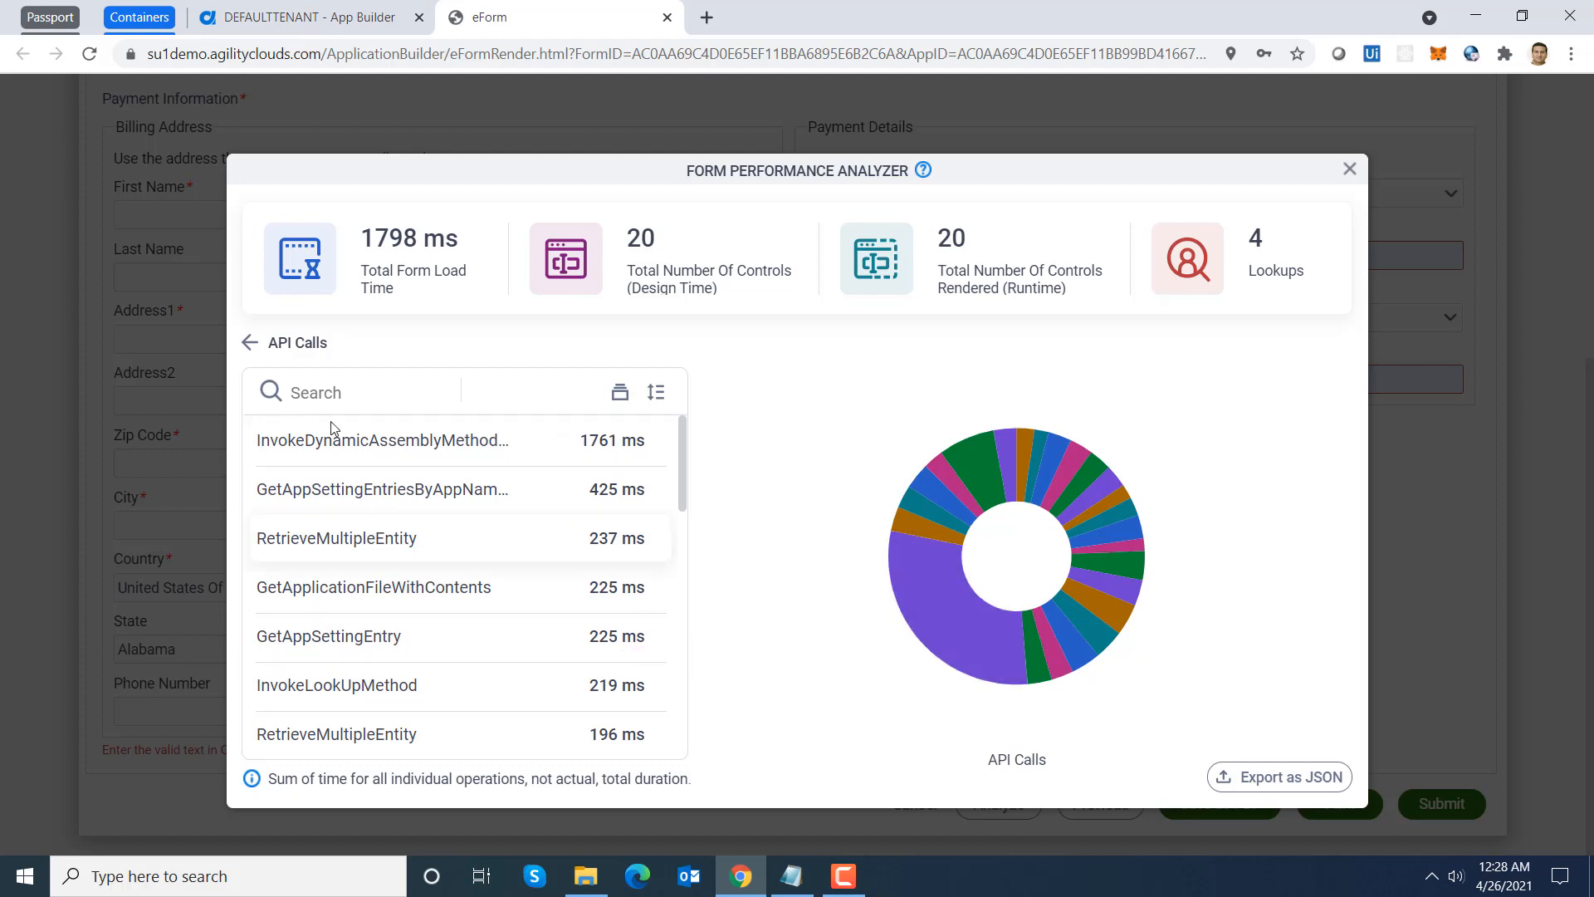
click(250, 343)
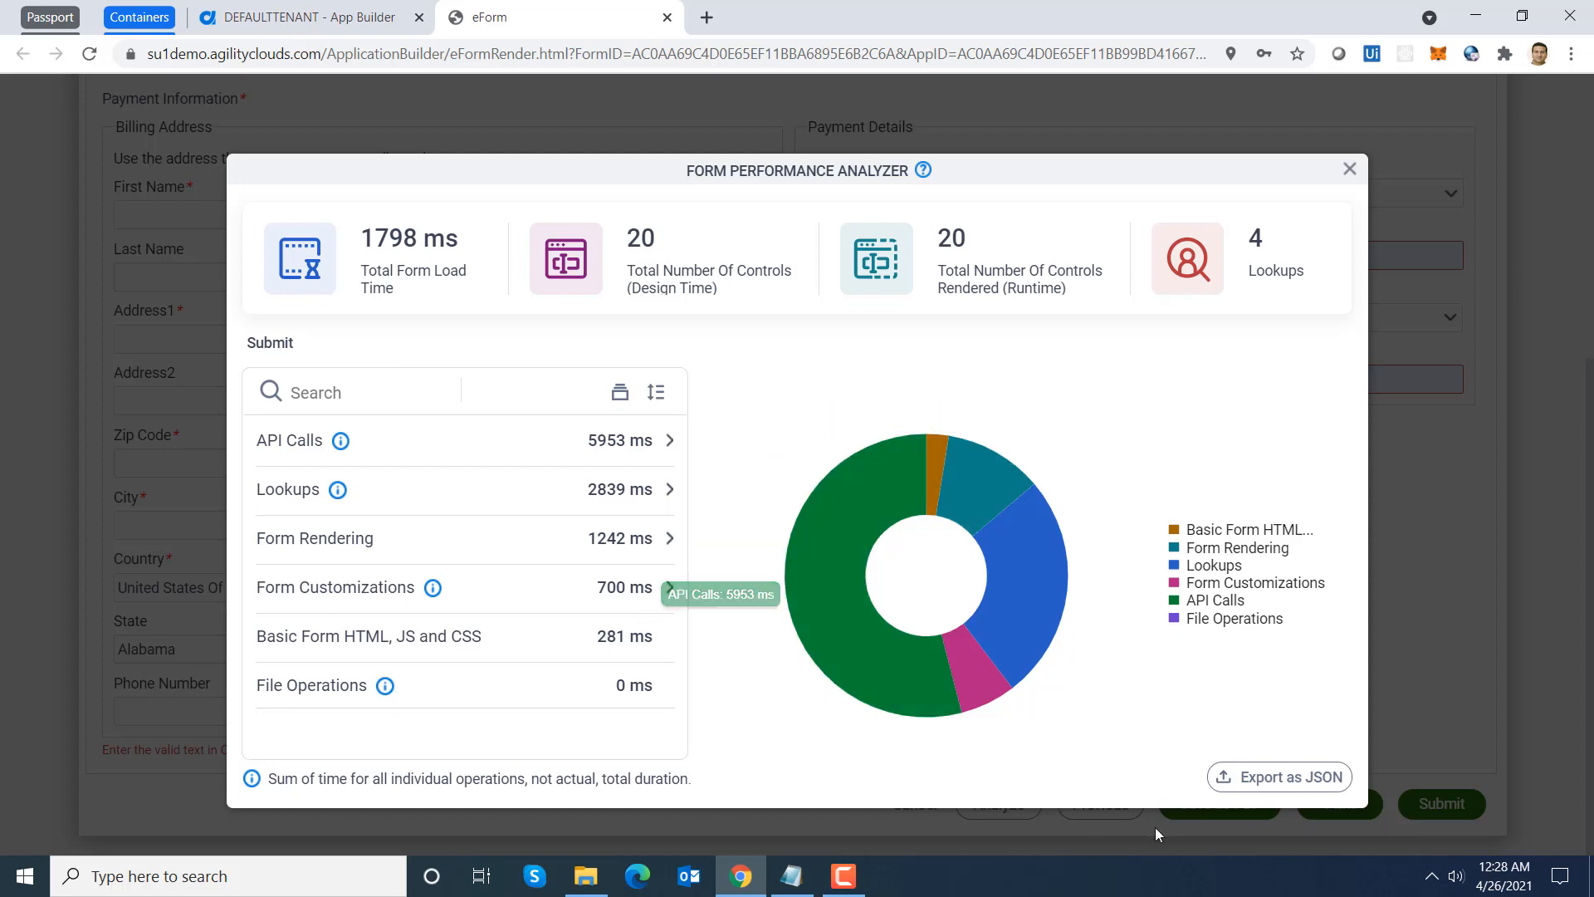
Step: Export the Submit form's performance analysis as JSON and close the analyzer together with the form preview
click(1286, 786)
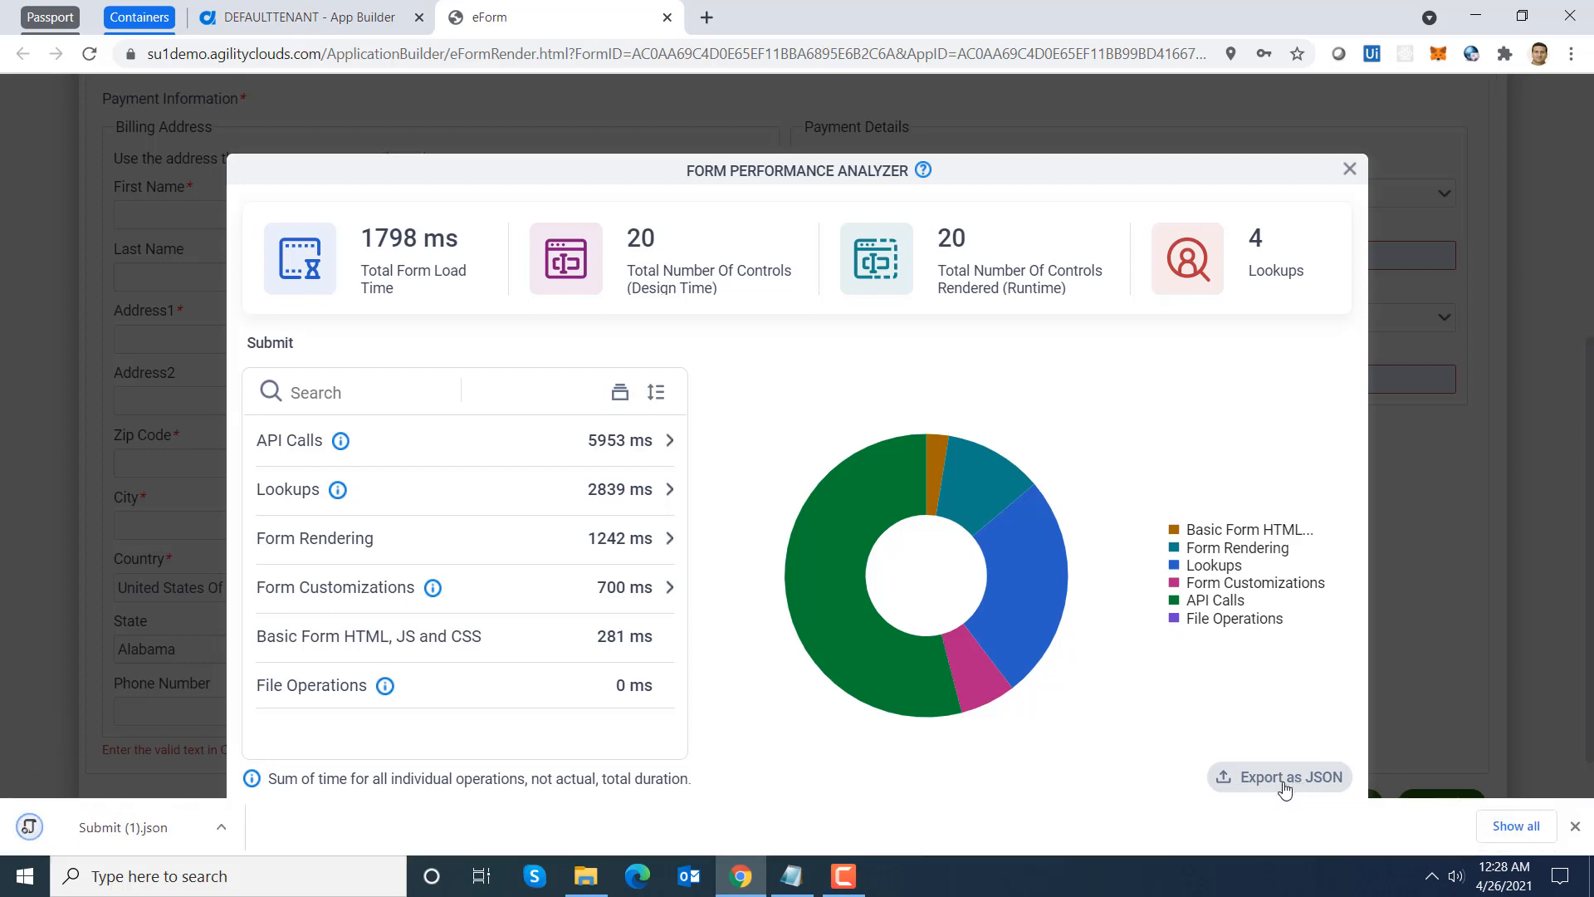
click(1574, 827)
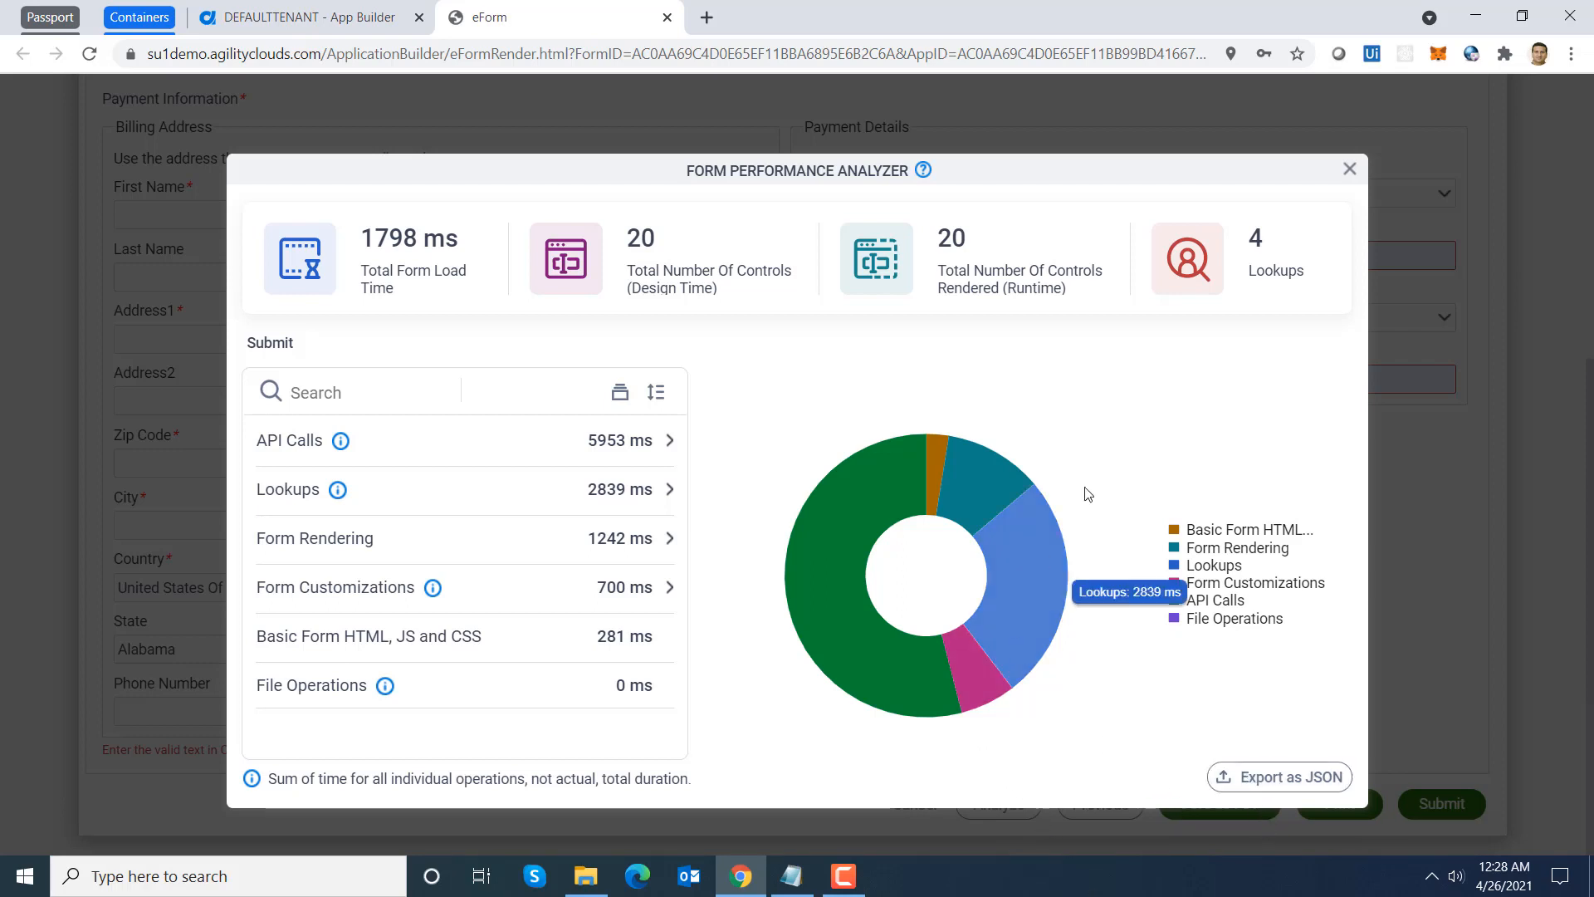
click(1350, 172)
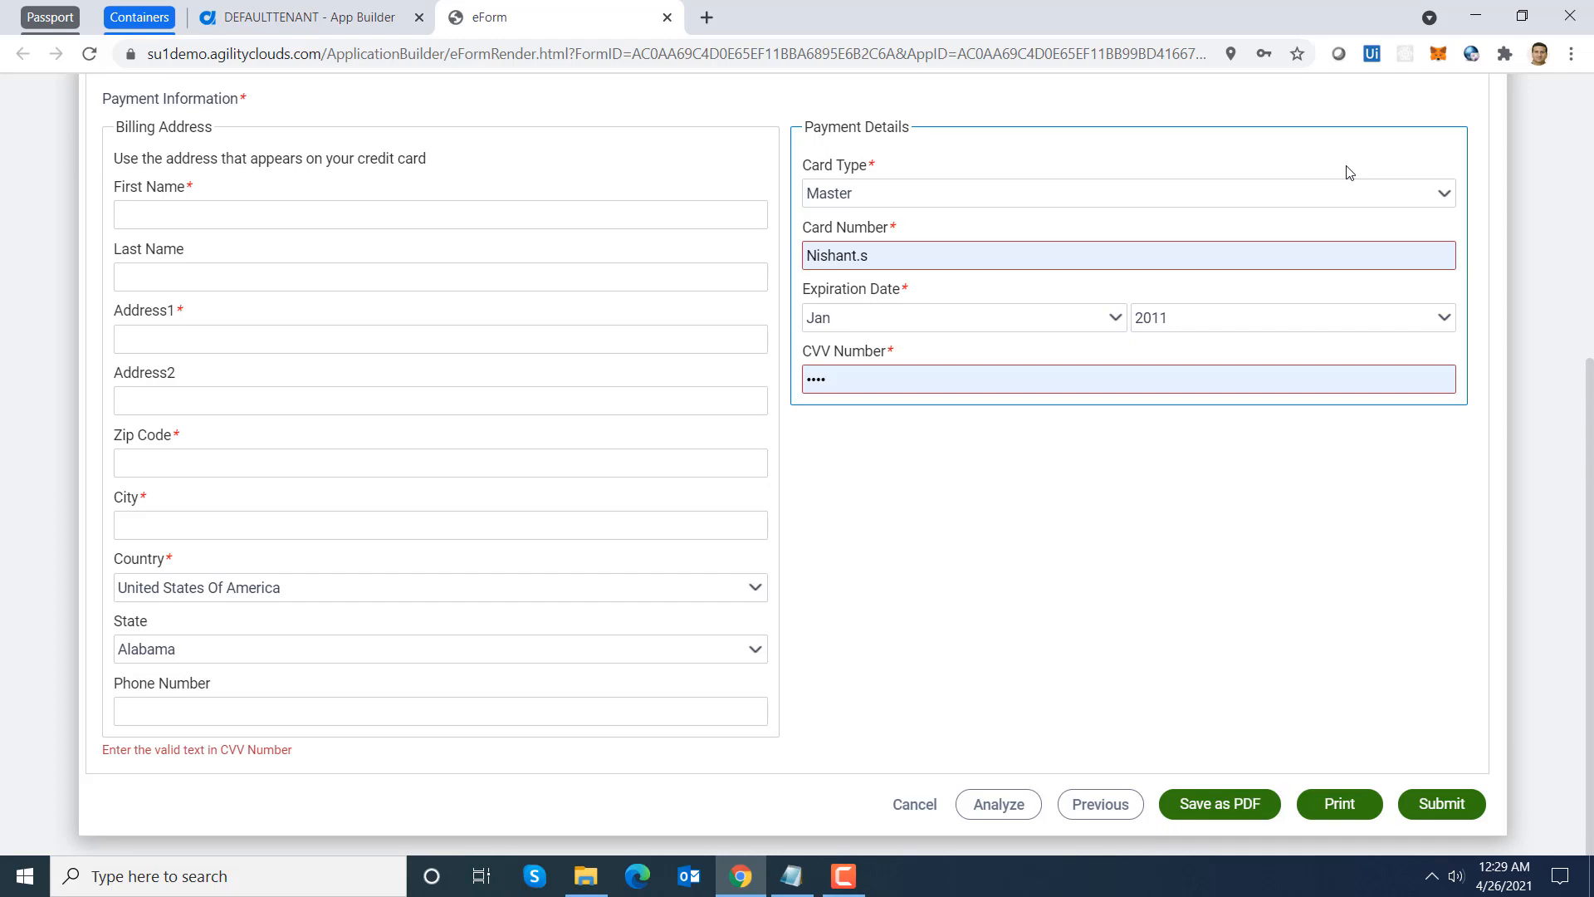
click(666, 19)
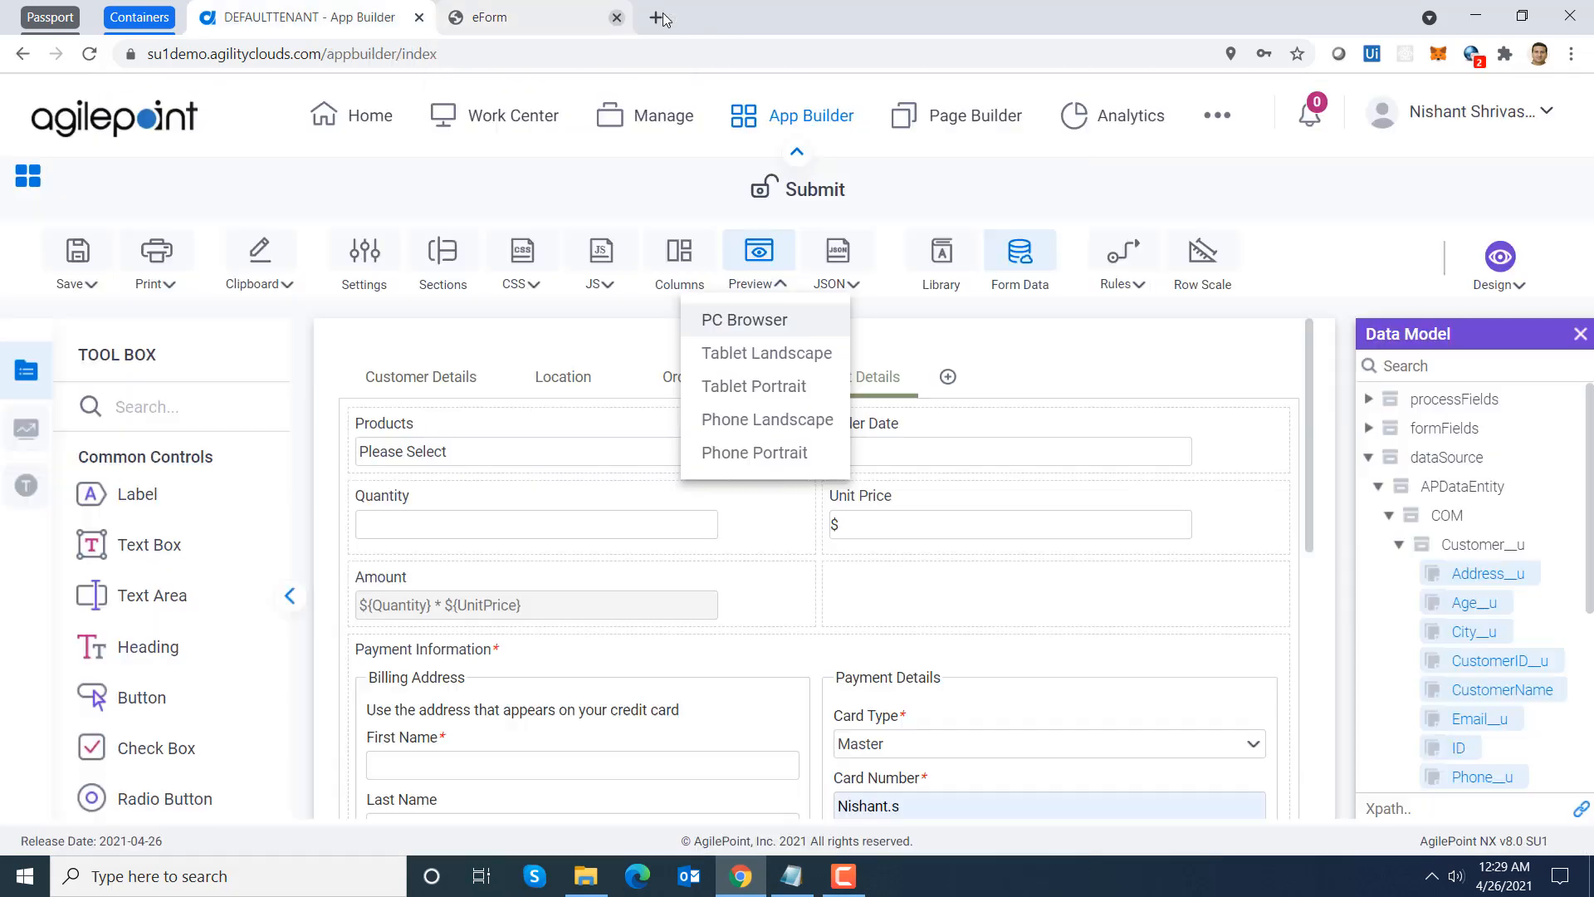
Step: Open the portal's Form Designer settings for App Builder
click(1214, 117)
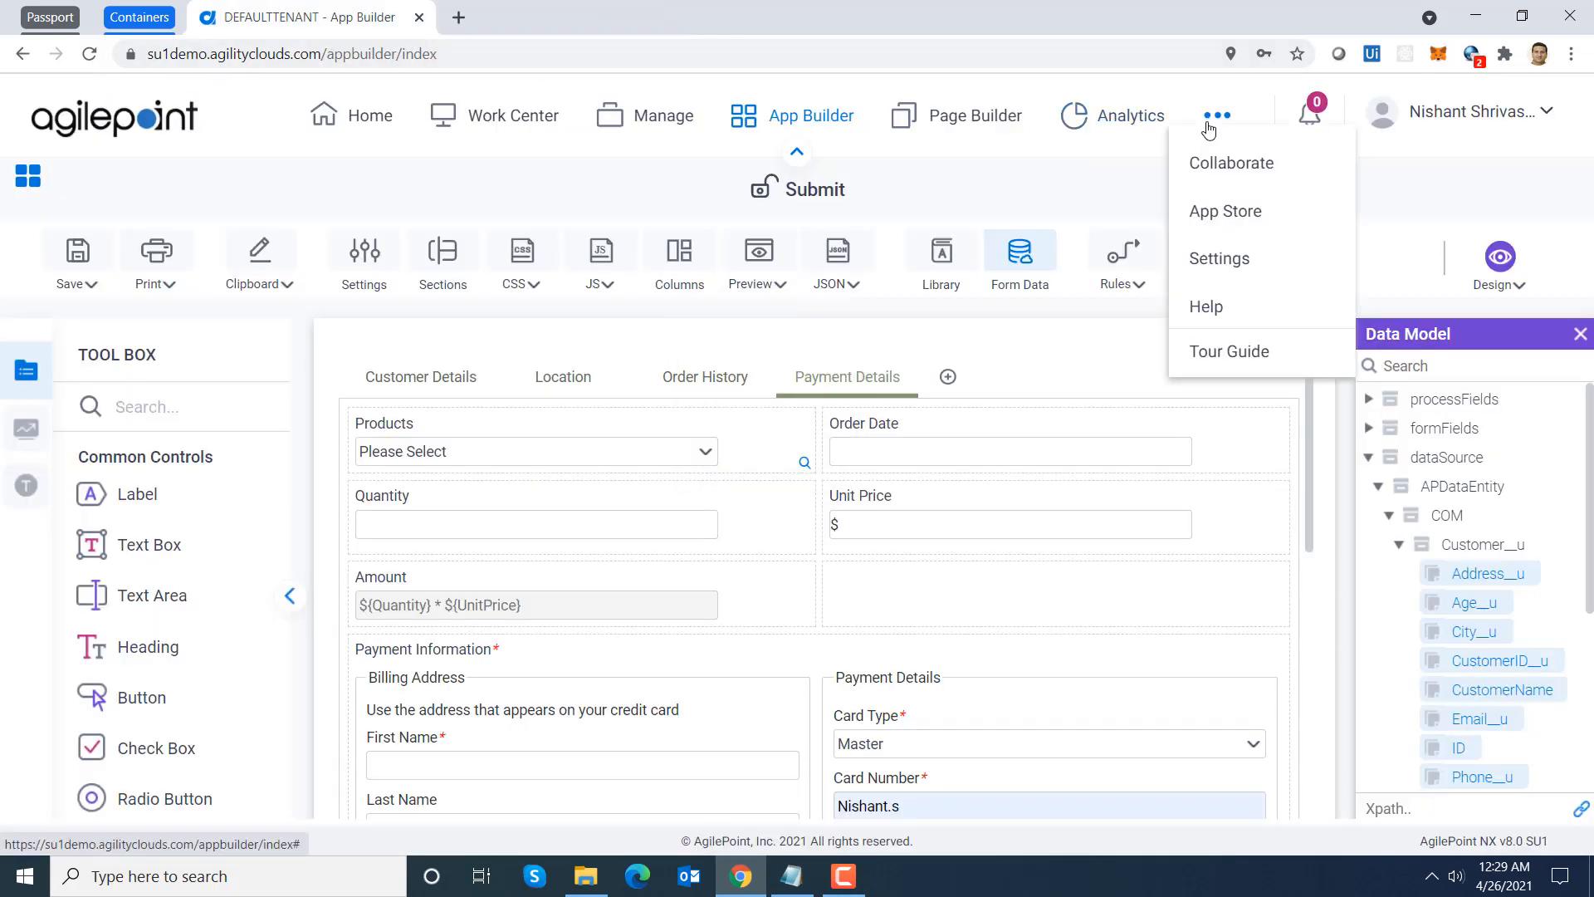
click(1230, 265)
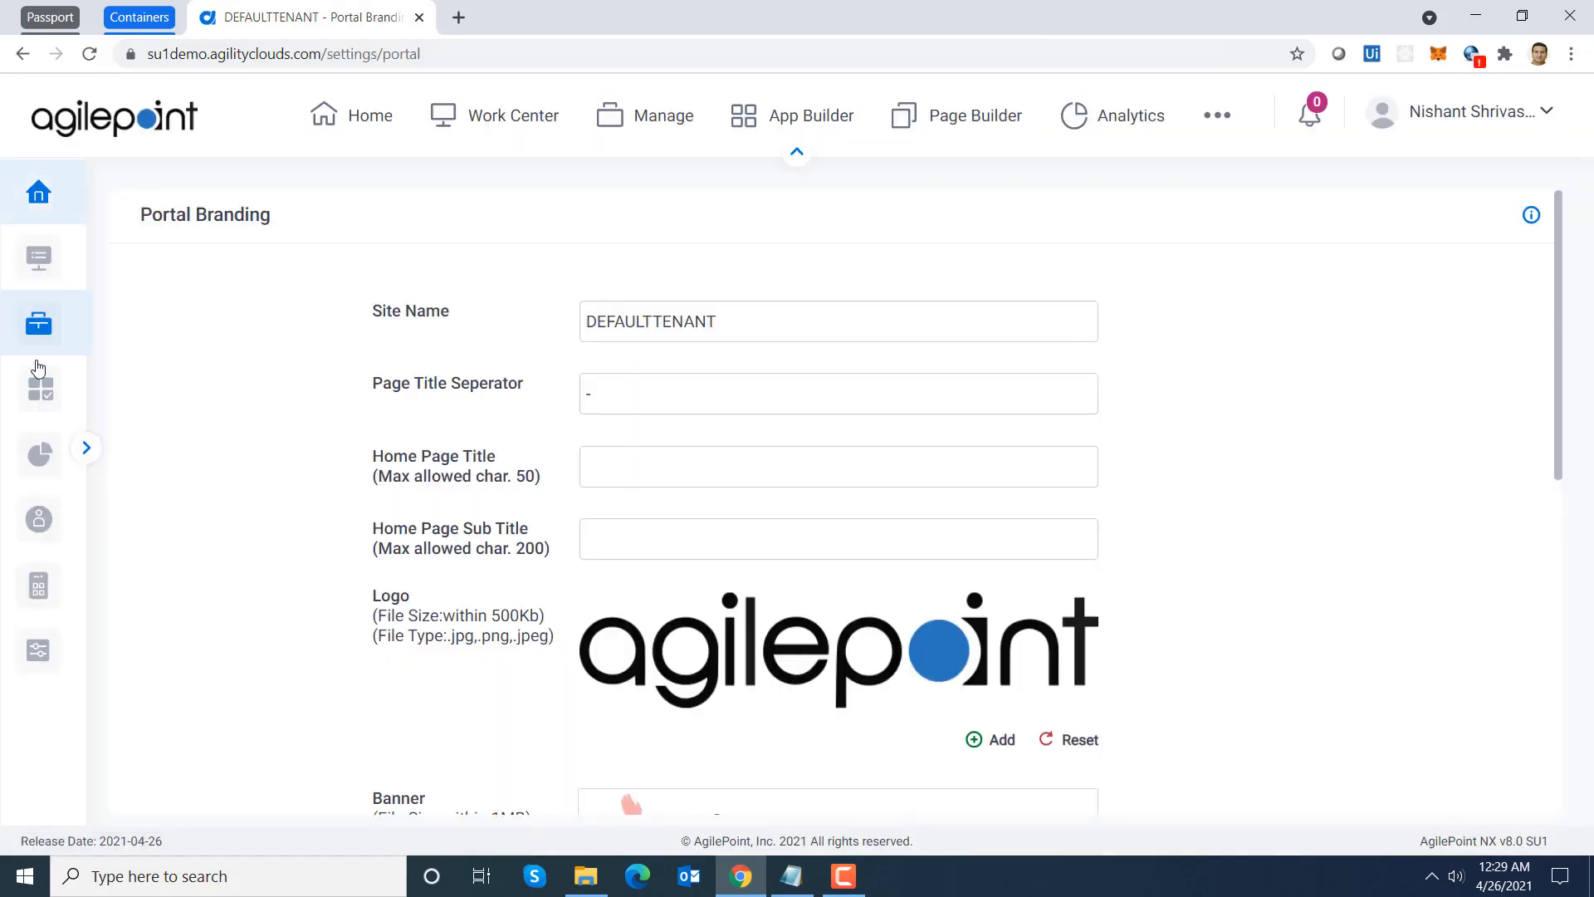
mouse_move(40, 387)
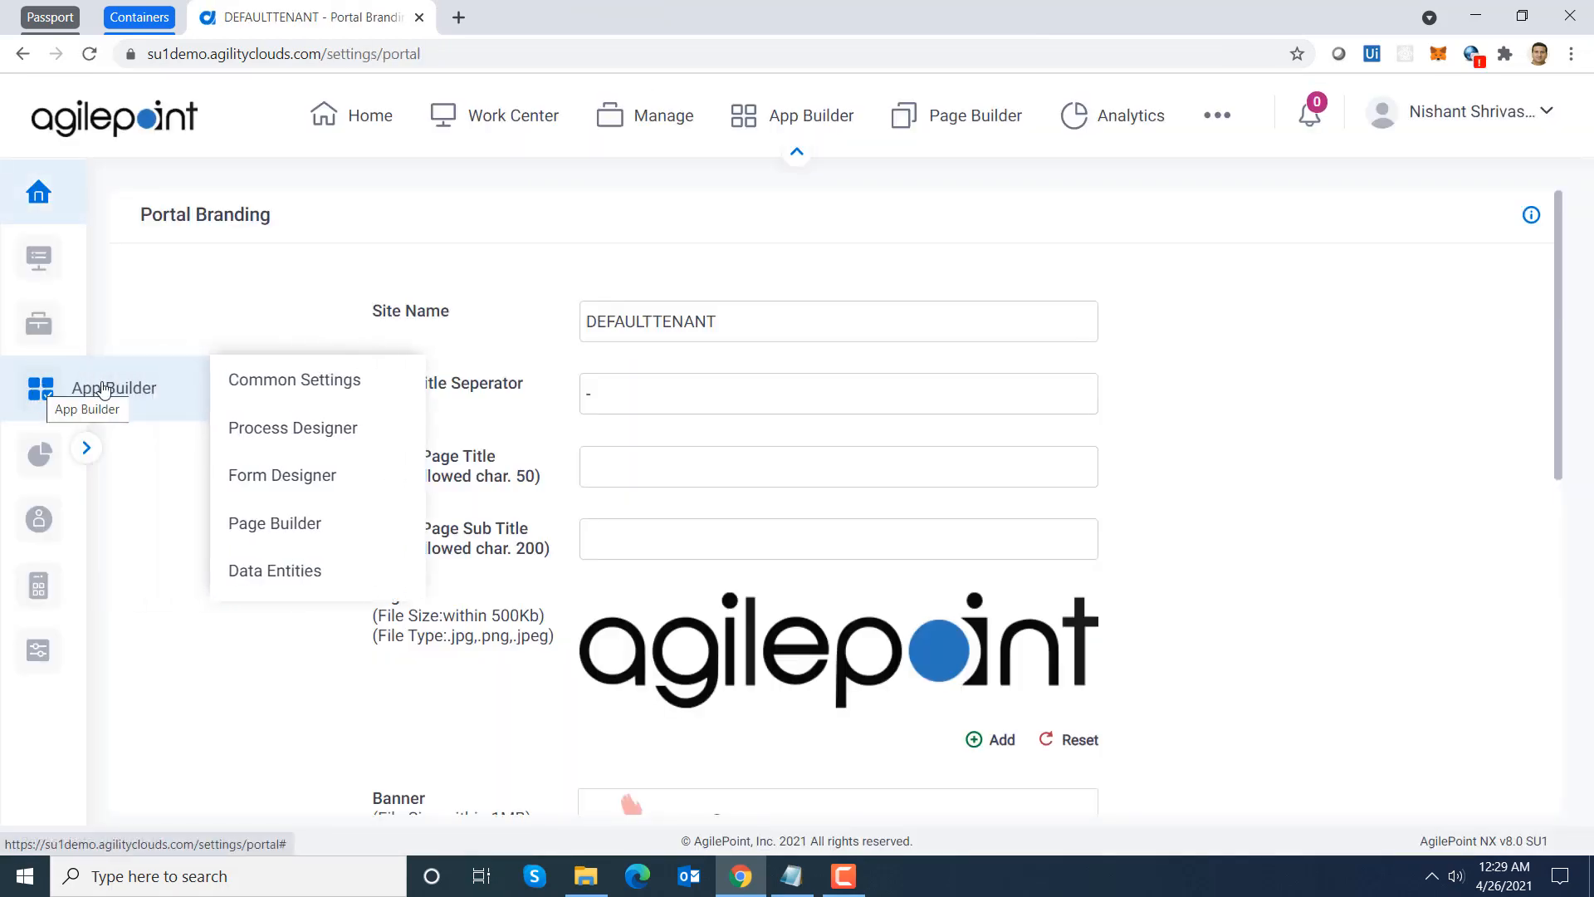
click(319, 490)
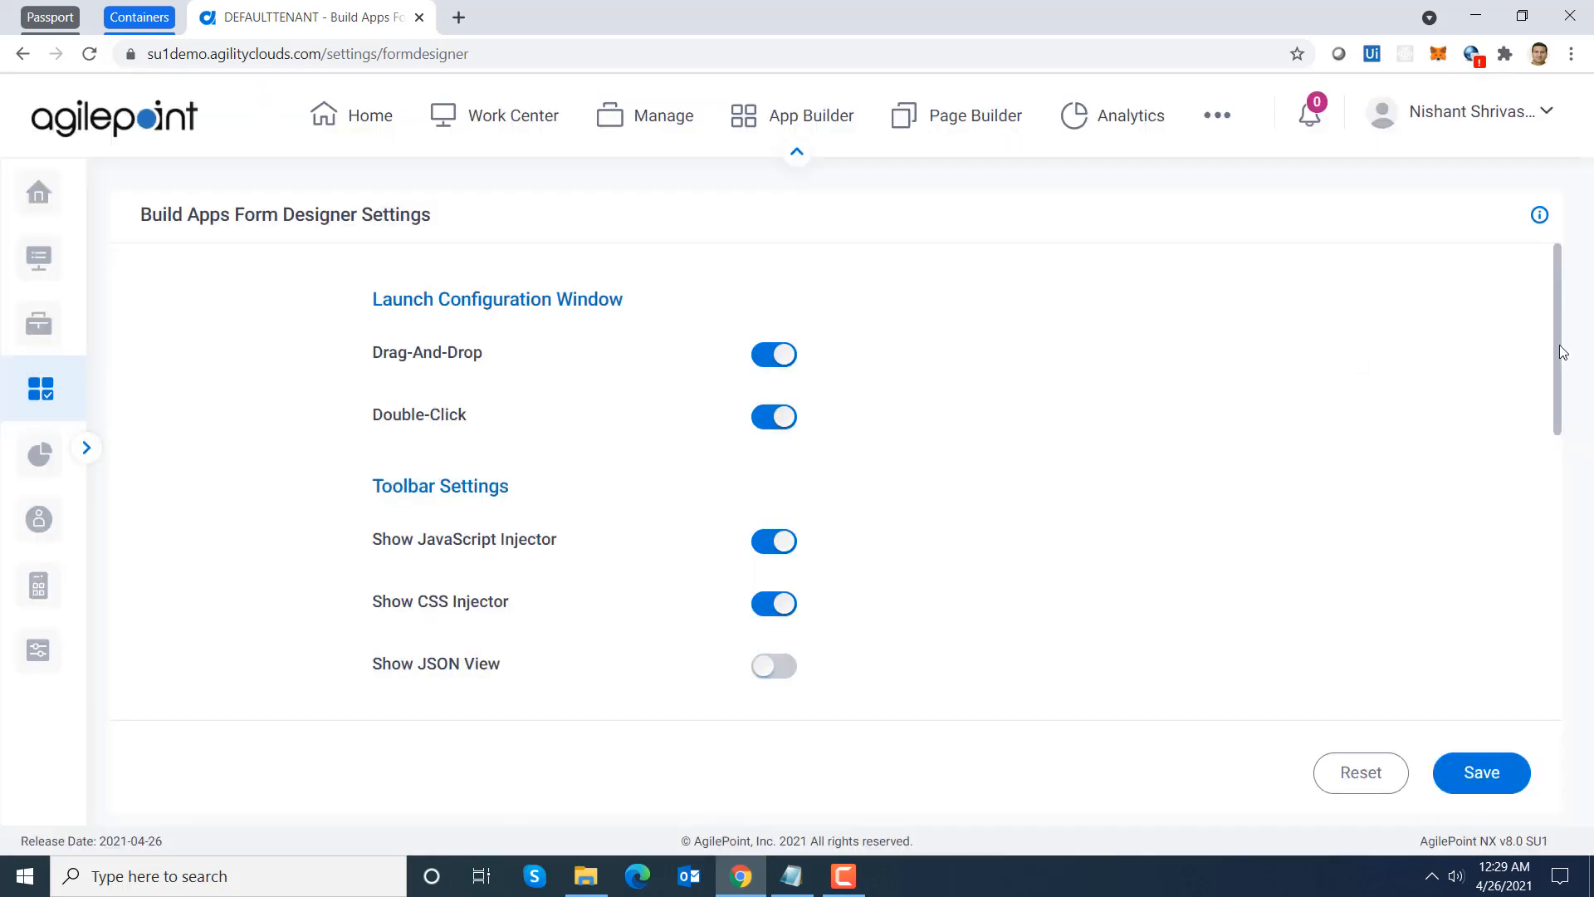
Step: Enable the eForm Performance Monitor with a performance warning after 1 second, and save the settings
drag(1561, 352, 1590, 585)
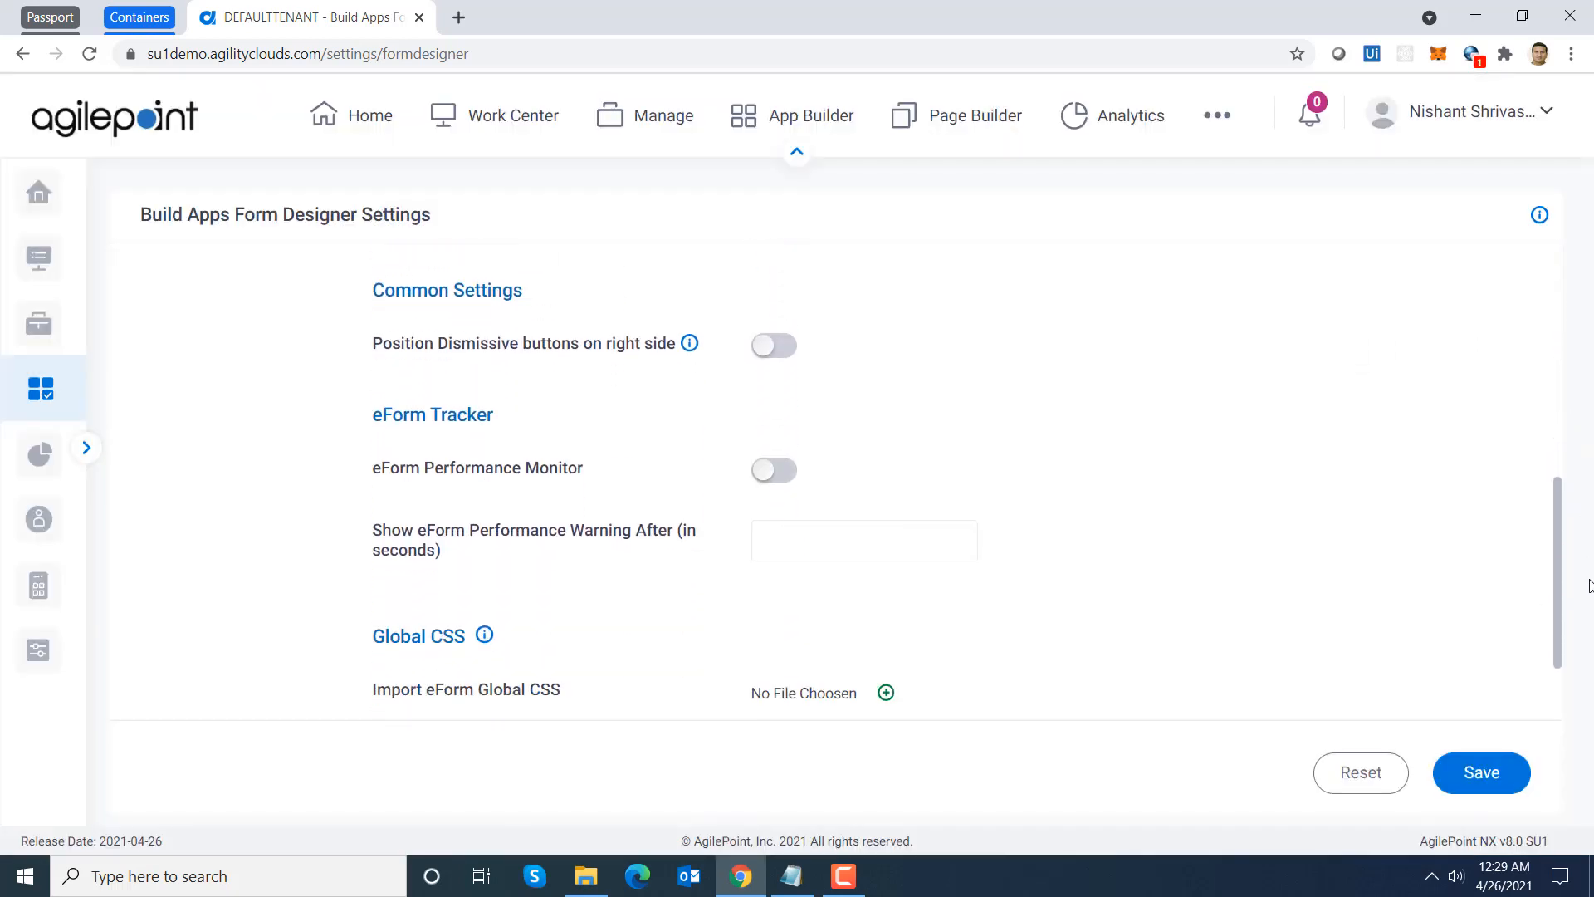
click(781, 475)
click(787, 550)
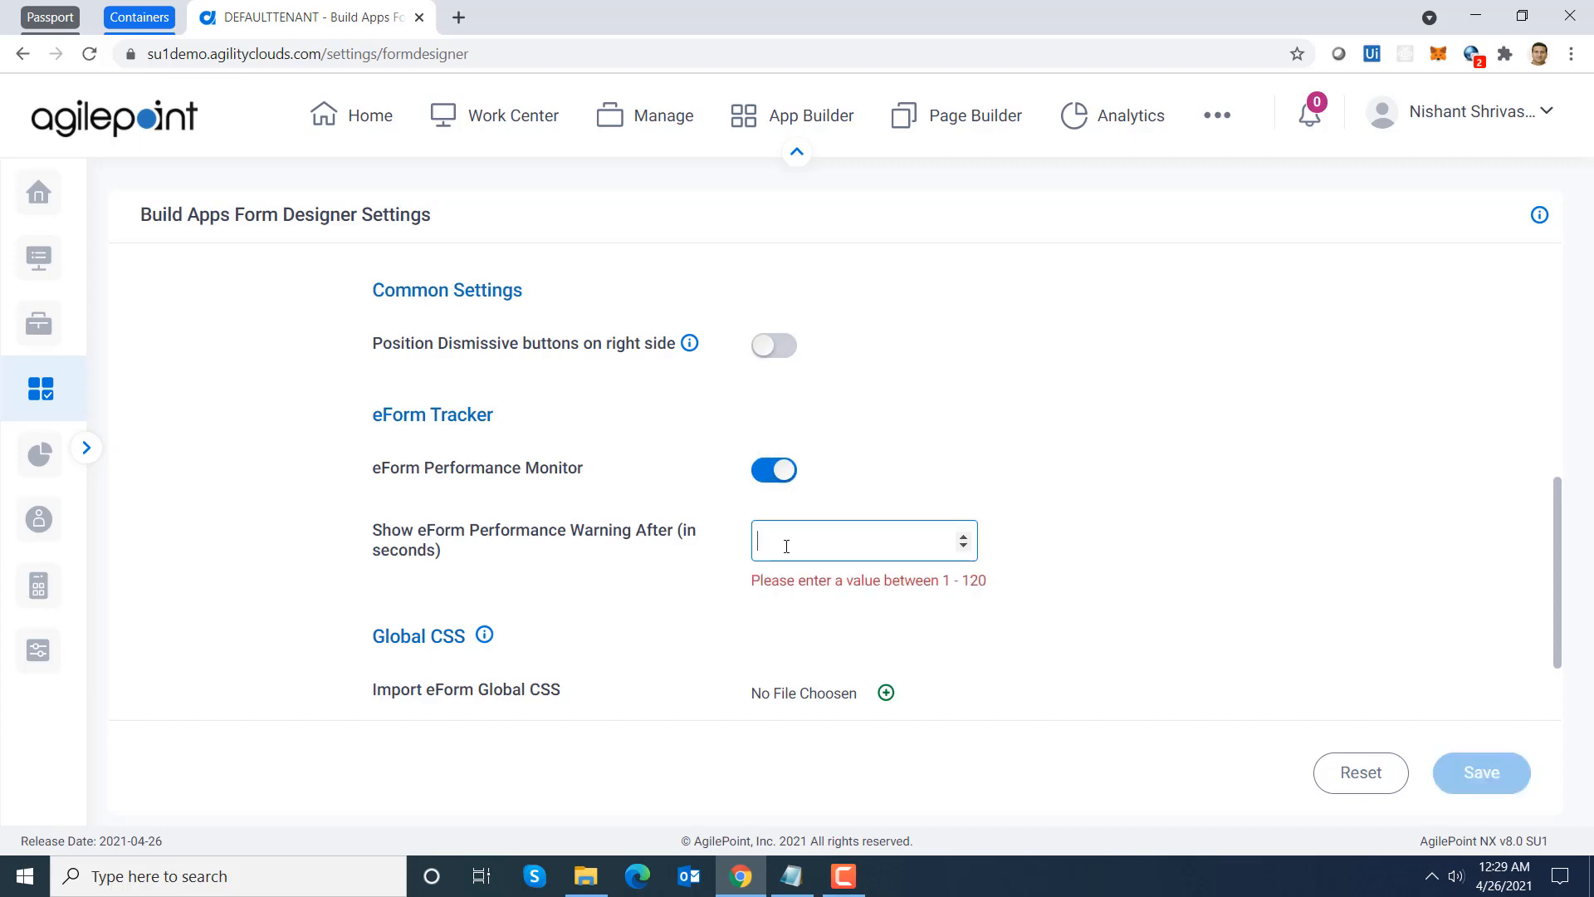
text(1)
click(1067, 404)
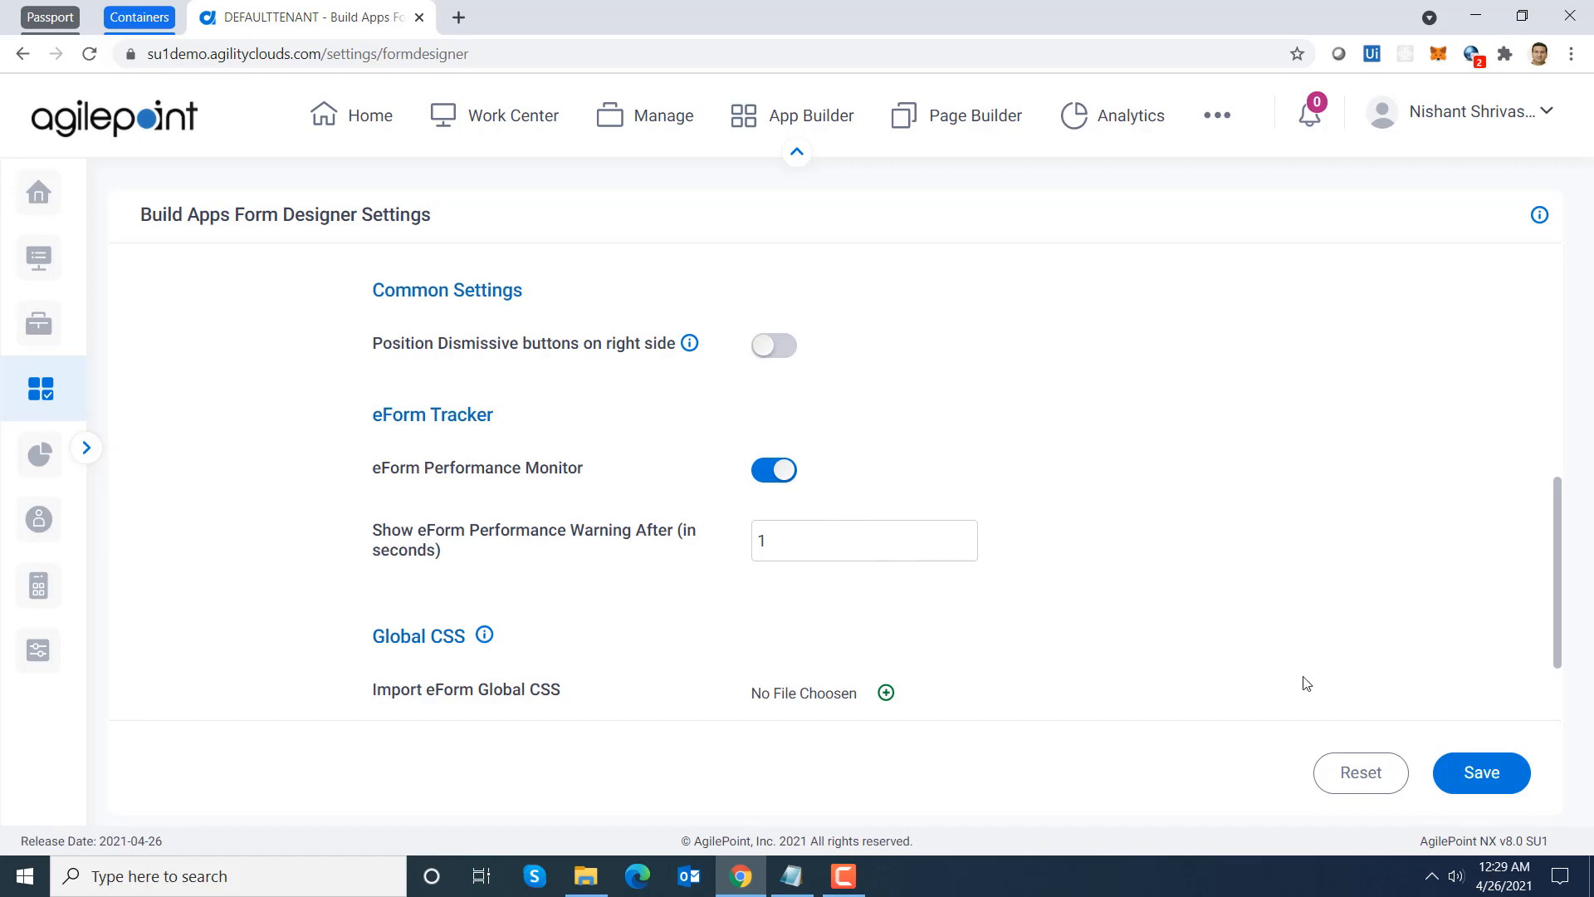
click(1478, 772)
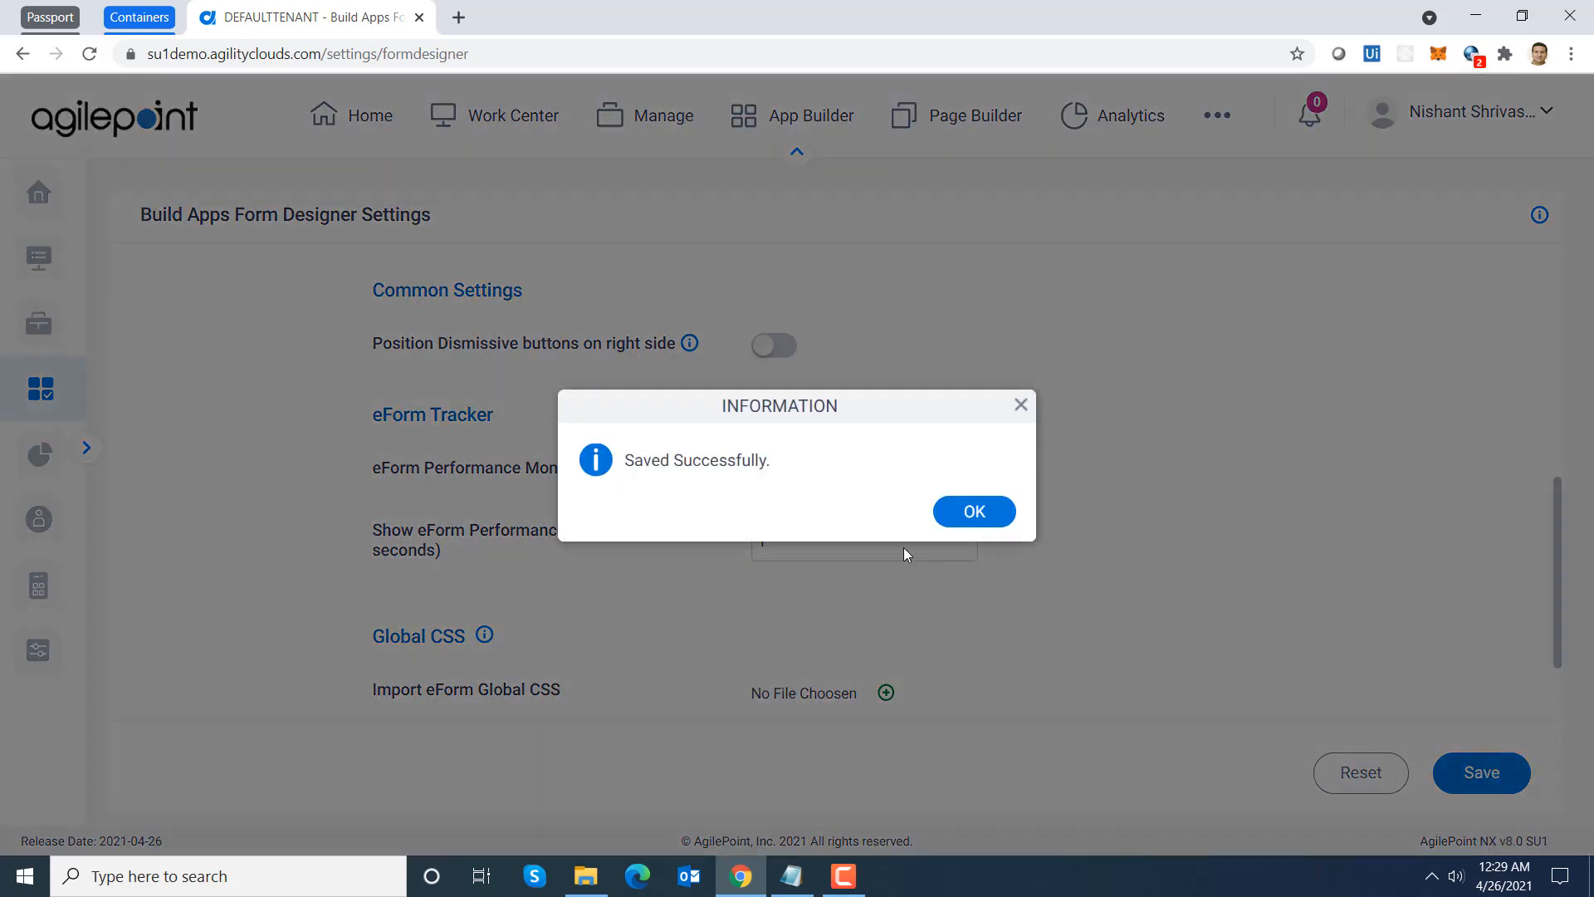
click(969, 512)
Step: Open the assigned Resolution task's form from the Work Center's task inbox
click(508, 123)
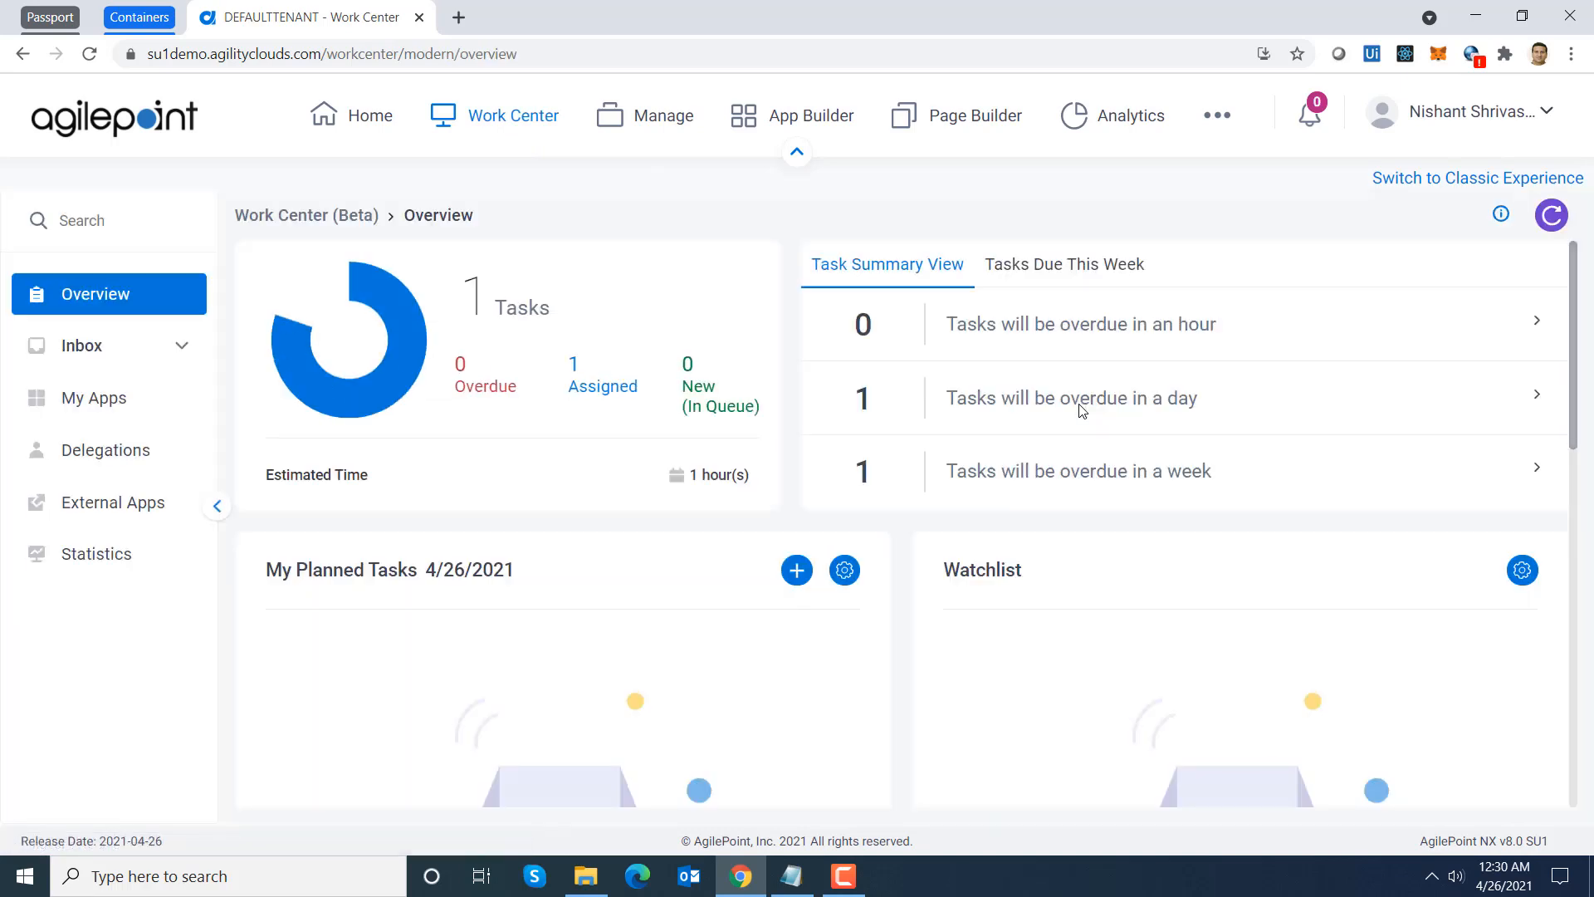
click(97, 354)
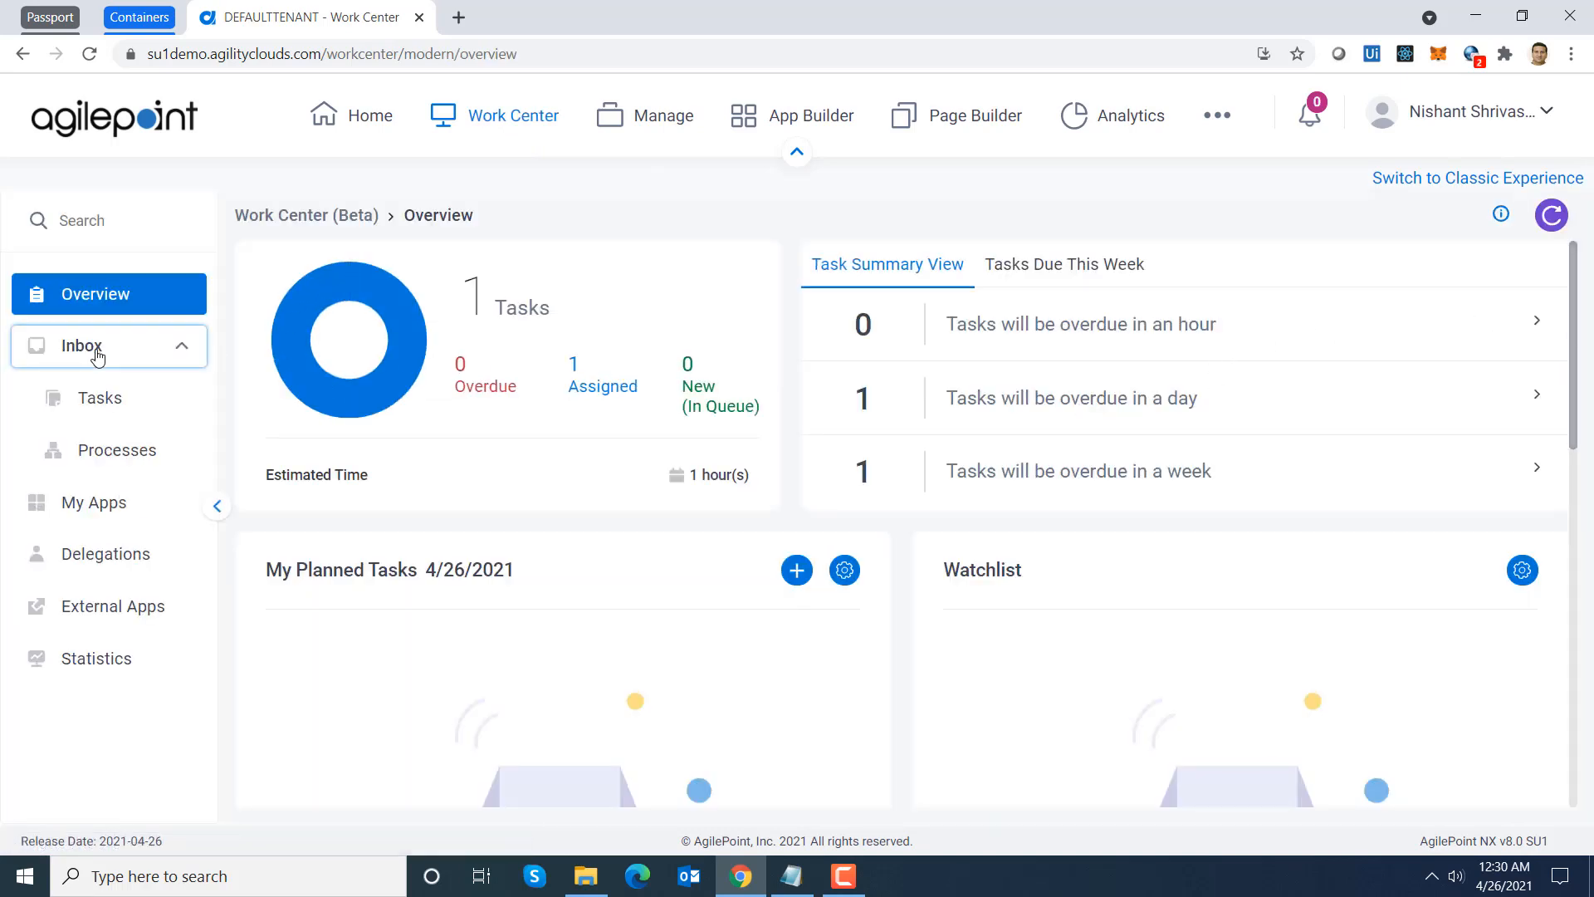
click(97, 406)
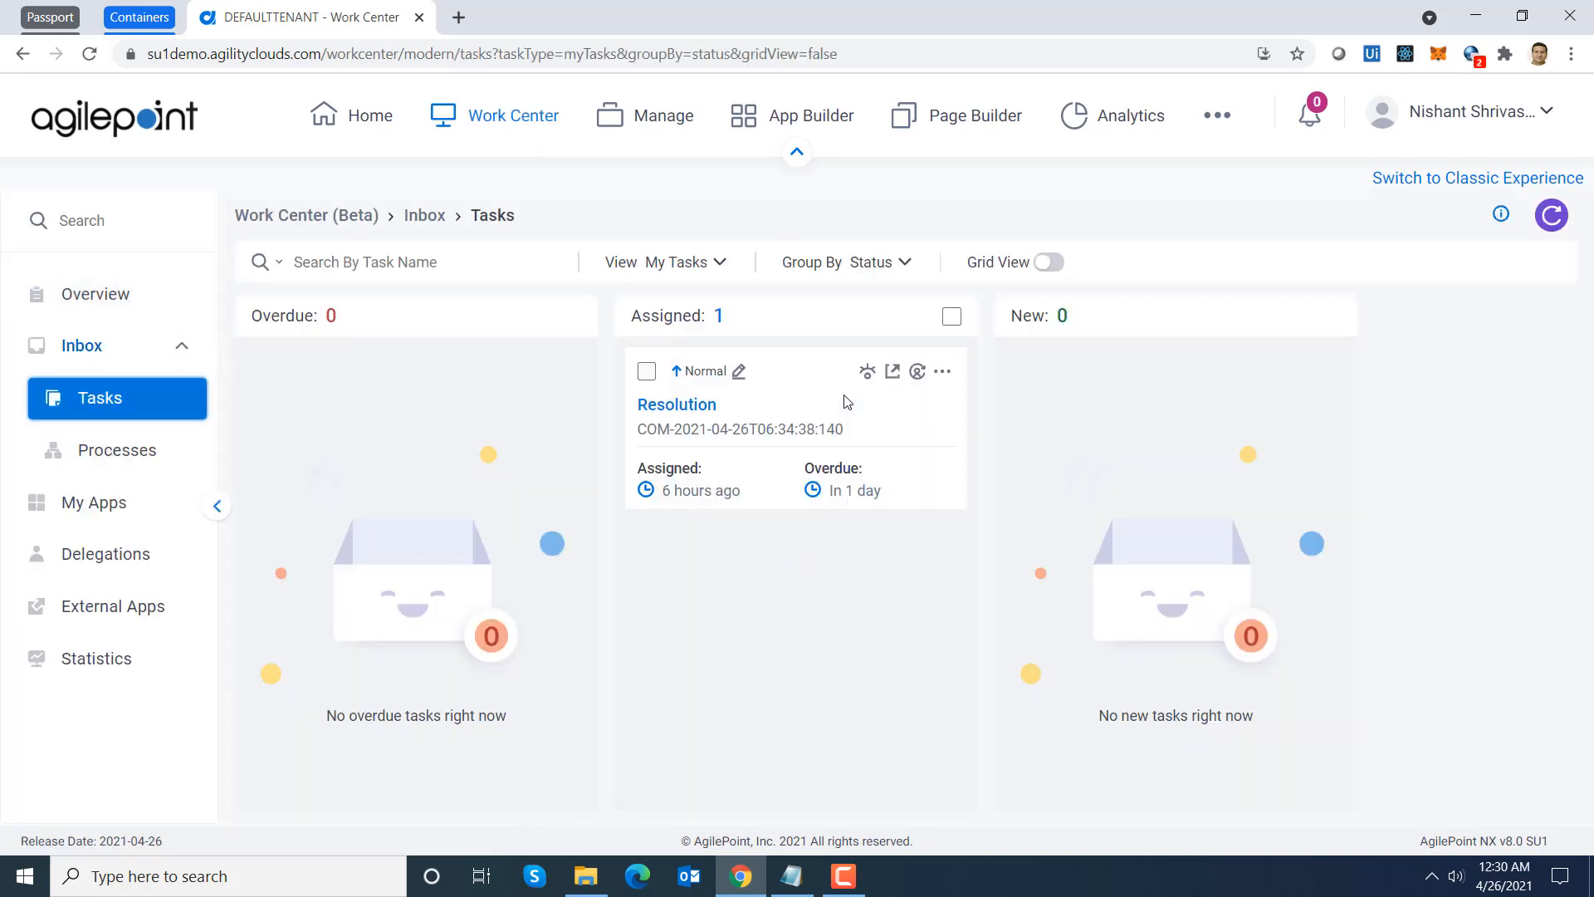
click(895, 374)
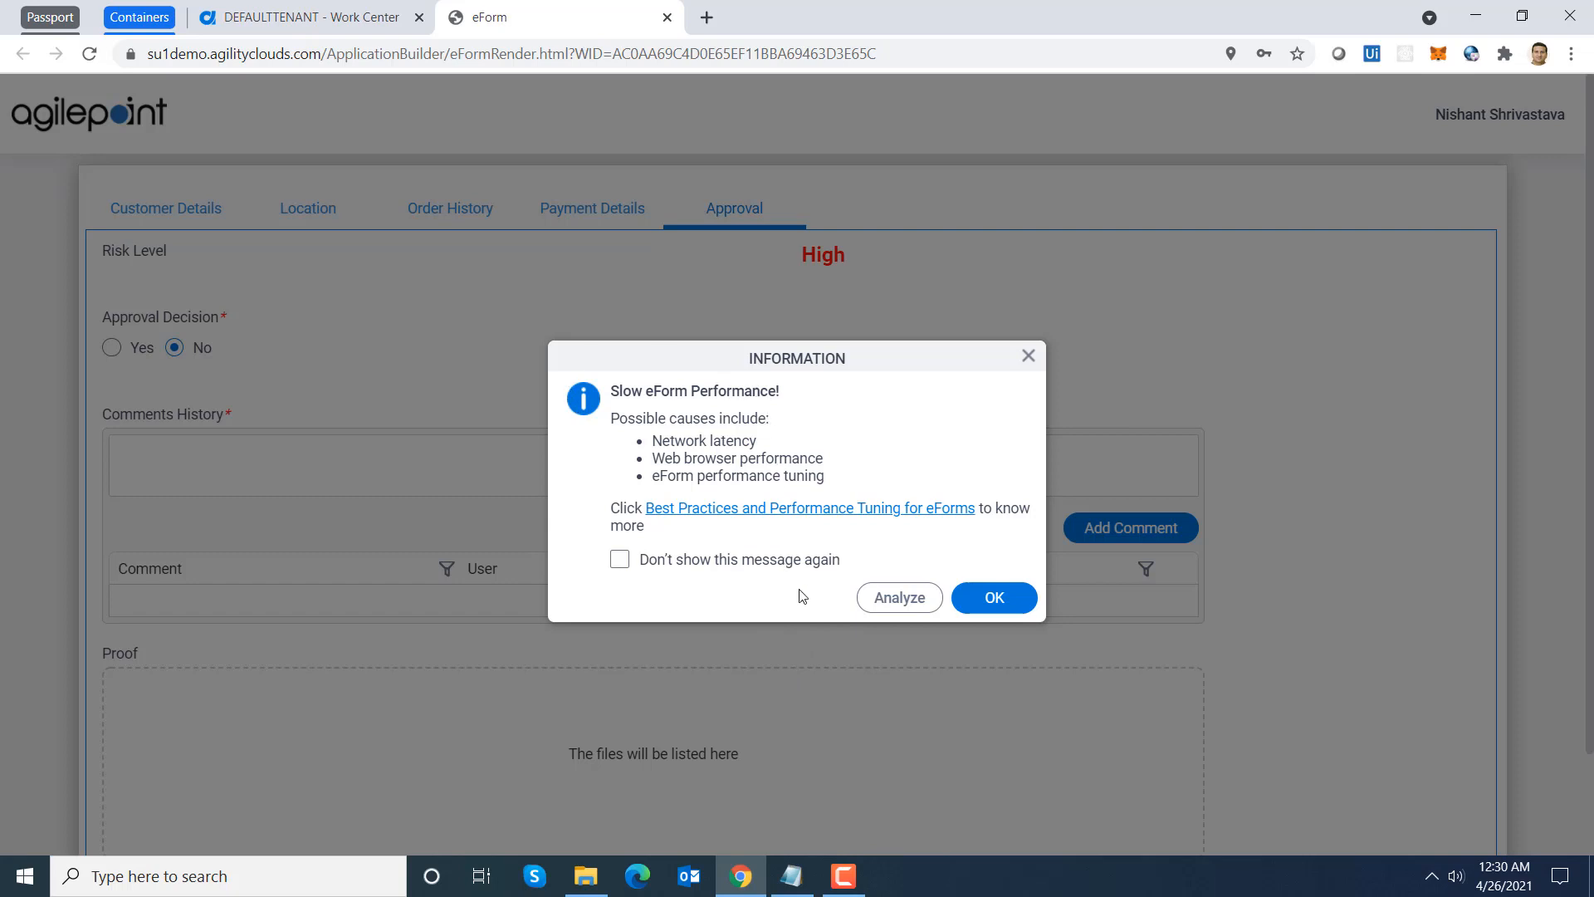
Step: Analyze the Resolution form from its slow performance warning, and close both the analyzer and the warning
click(900, 597)
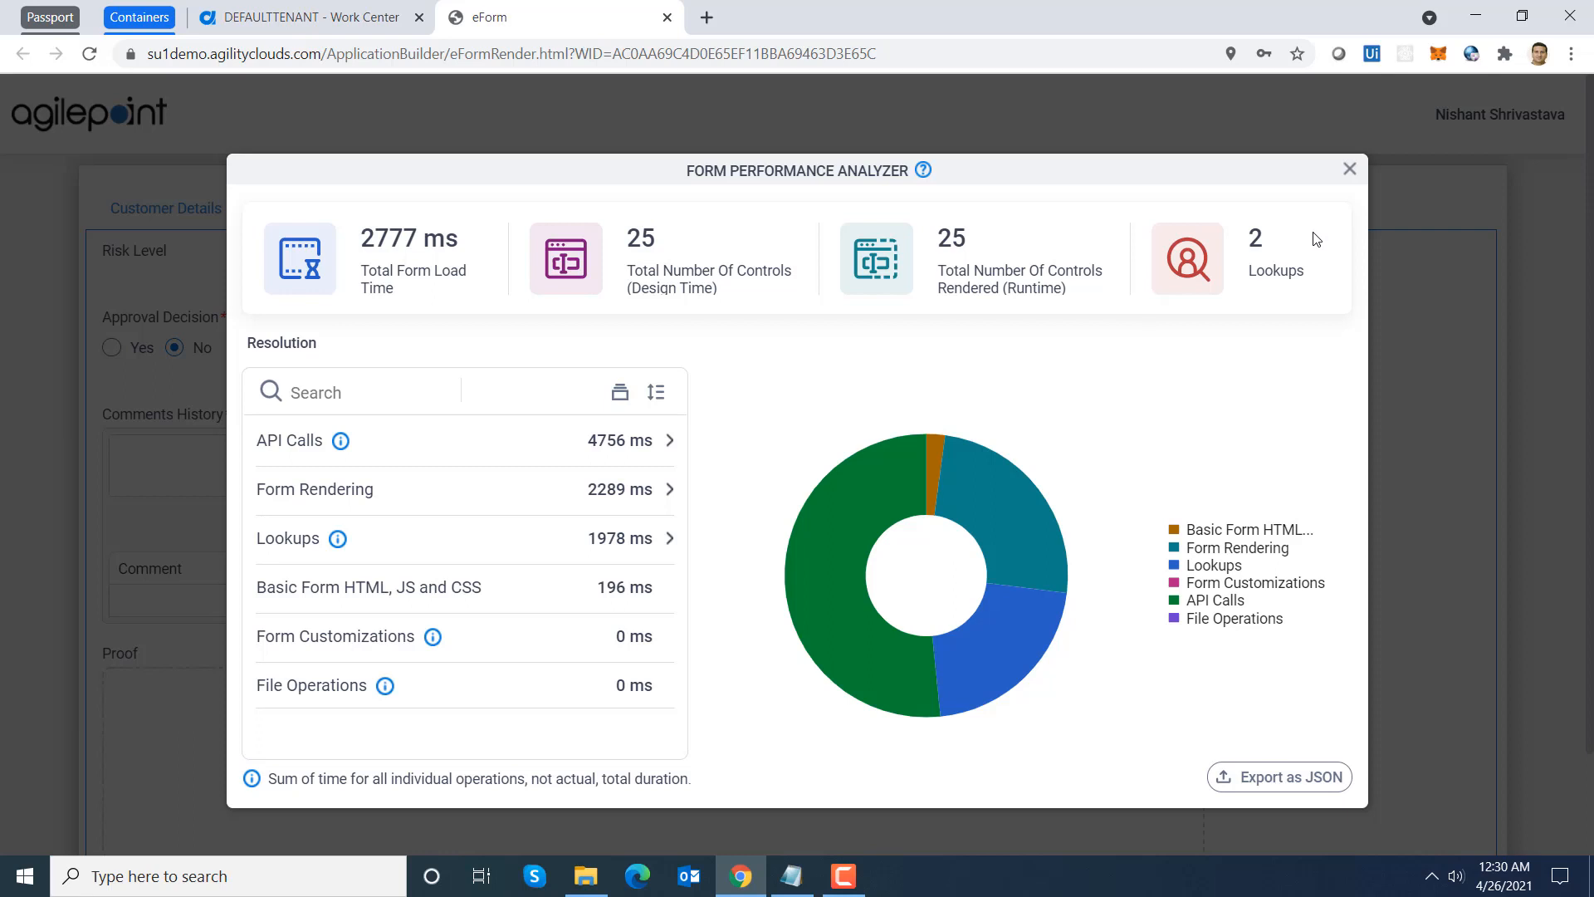
click(1349, 171)
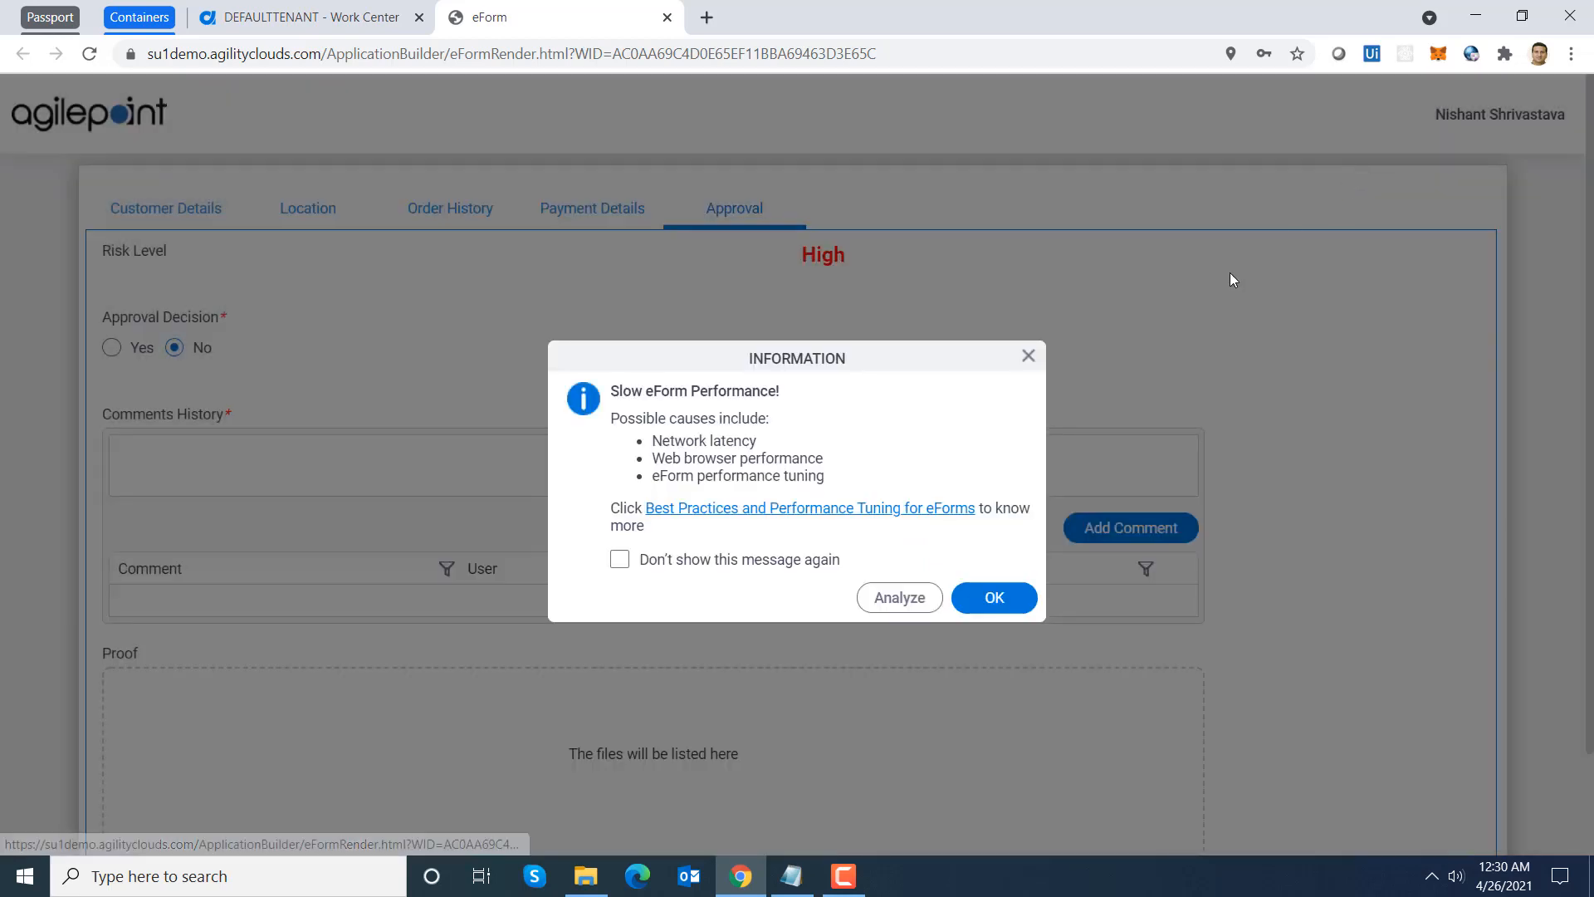
click(1029, 356)
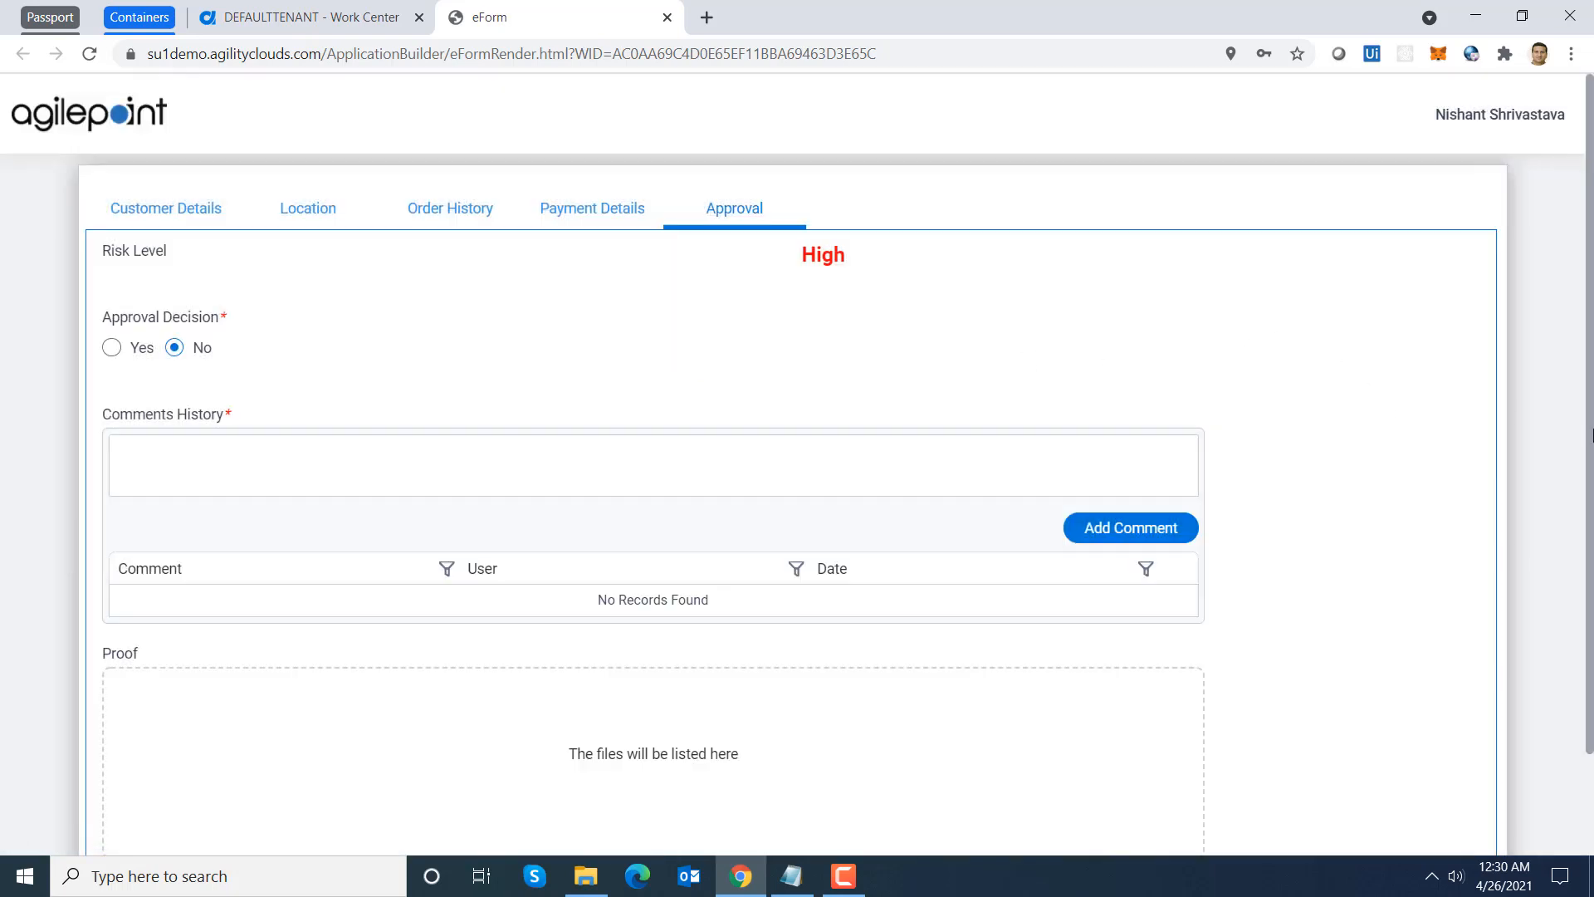
Step: Run showPerformanceAnalyzer() in the browser console, review the Resolution form's timing breakdown including File Operations, and close the analyzer
scroll(1591, 436, down, 2)
key(F12)
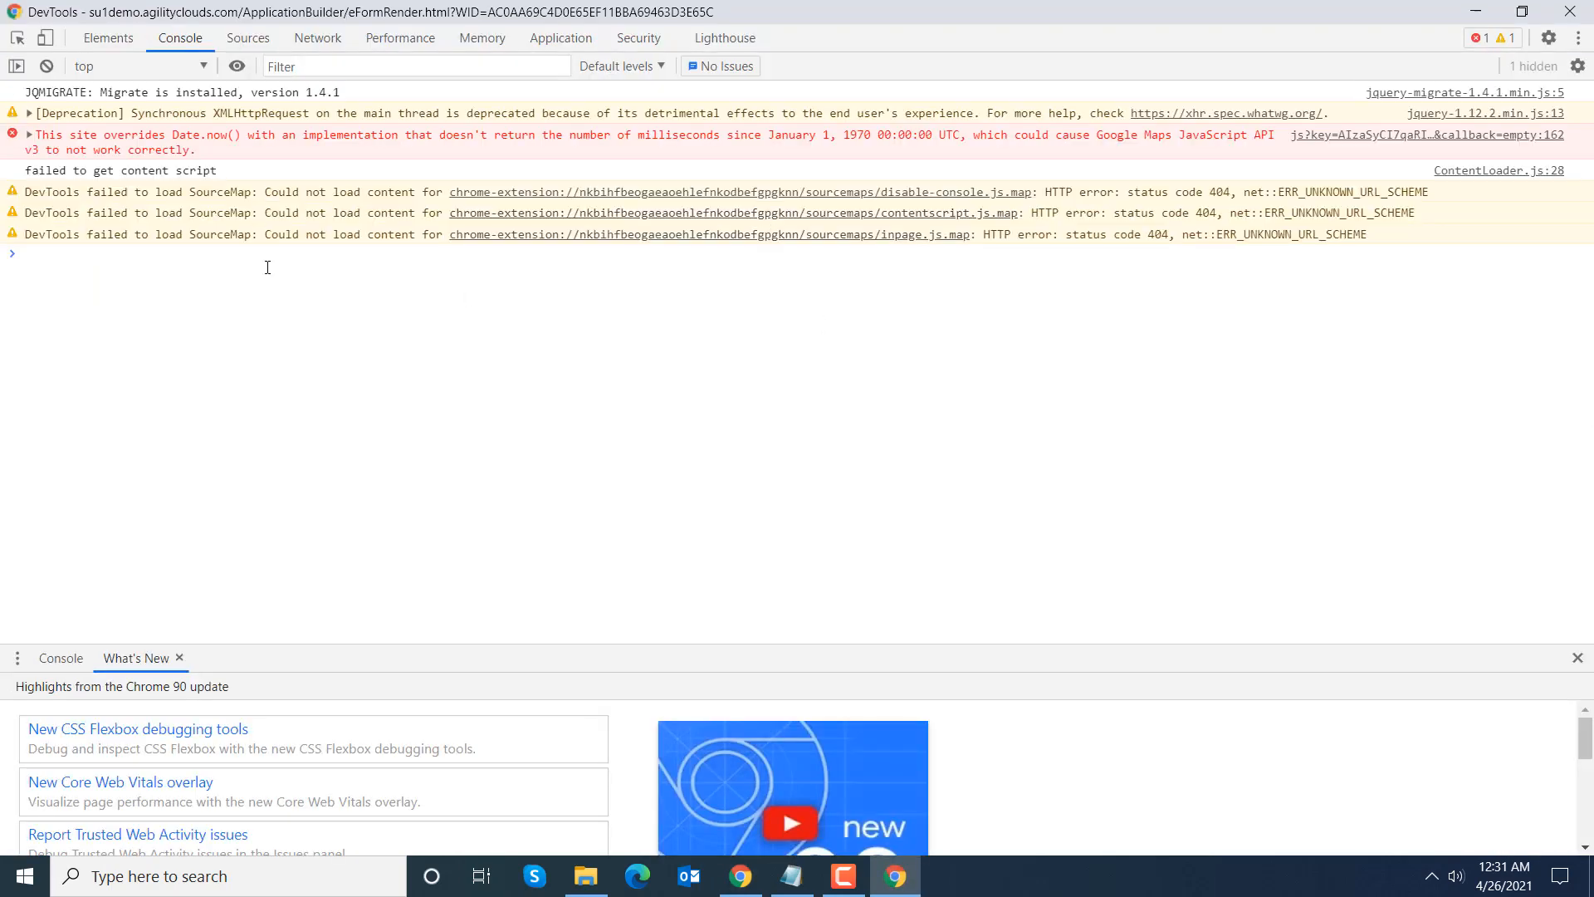
text(Show)
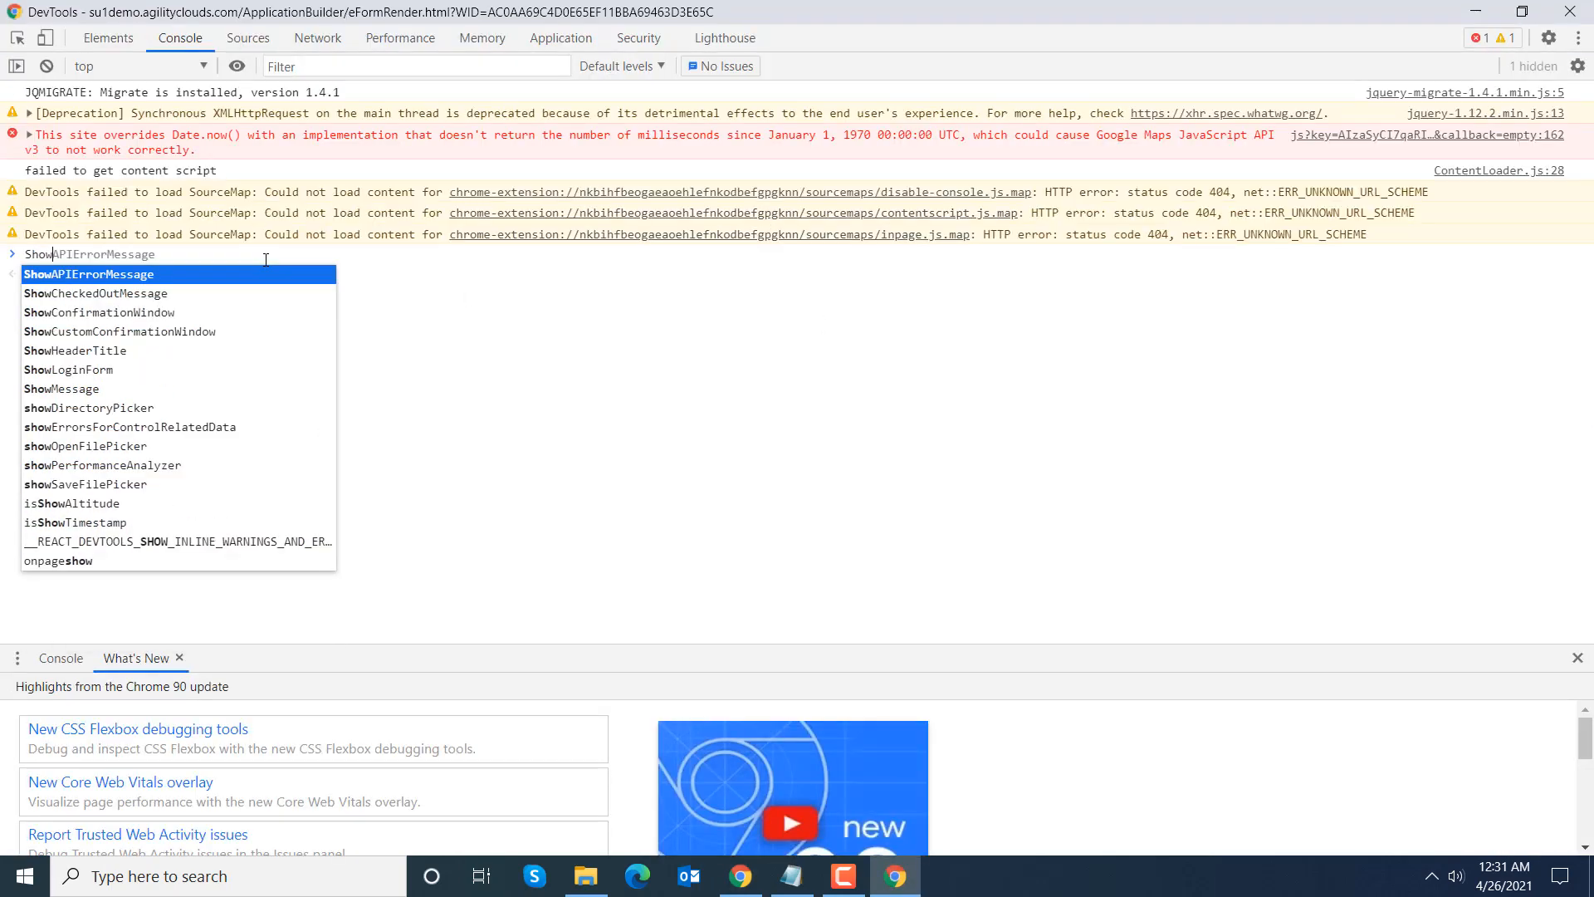
click(158, 467)
text(())
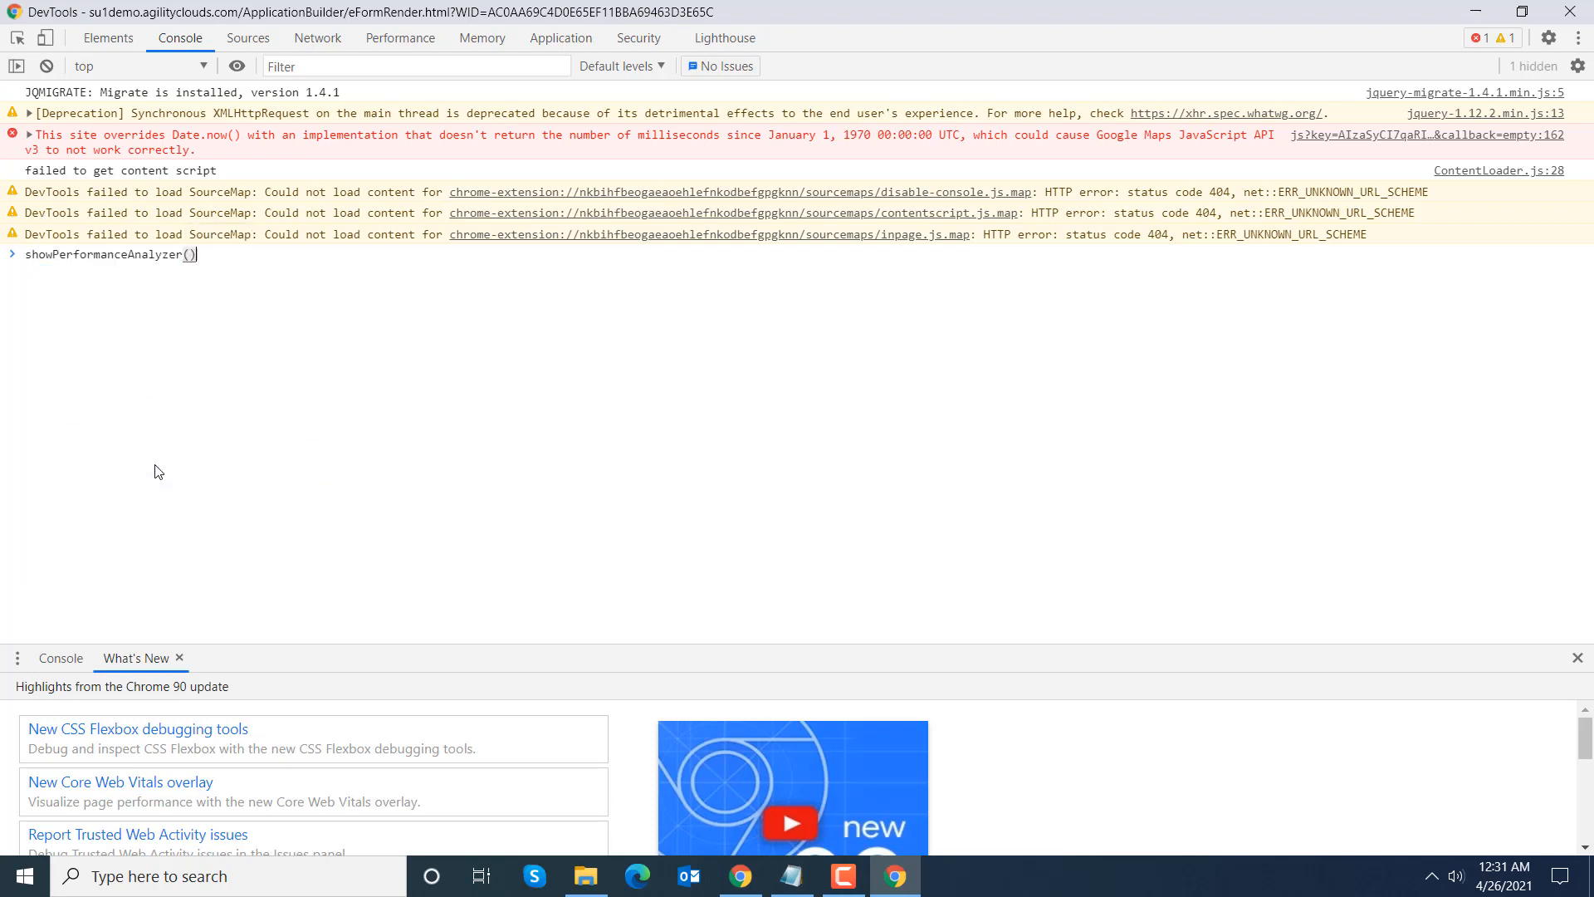
key(Return)
click(1475, 12)
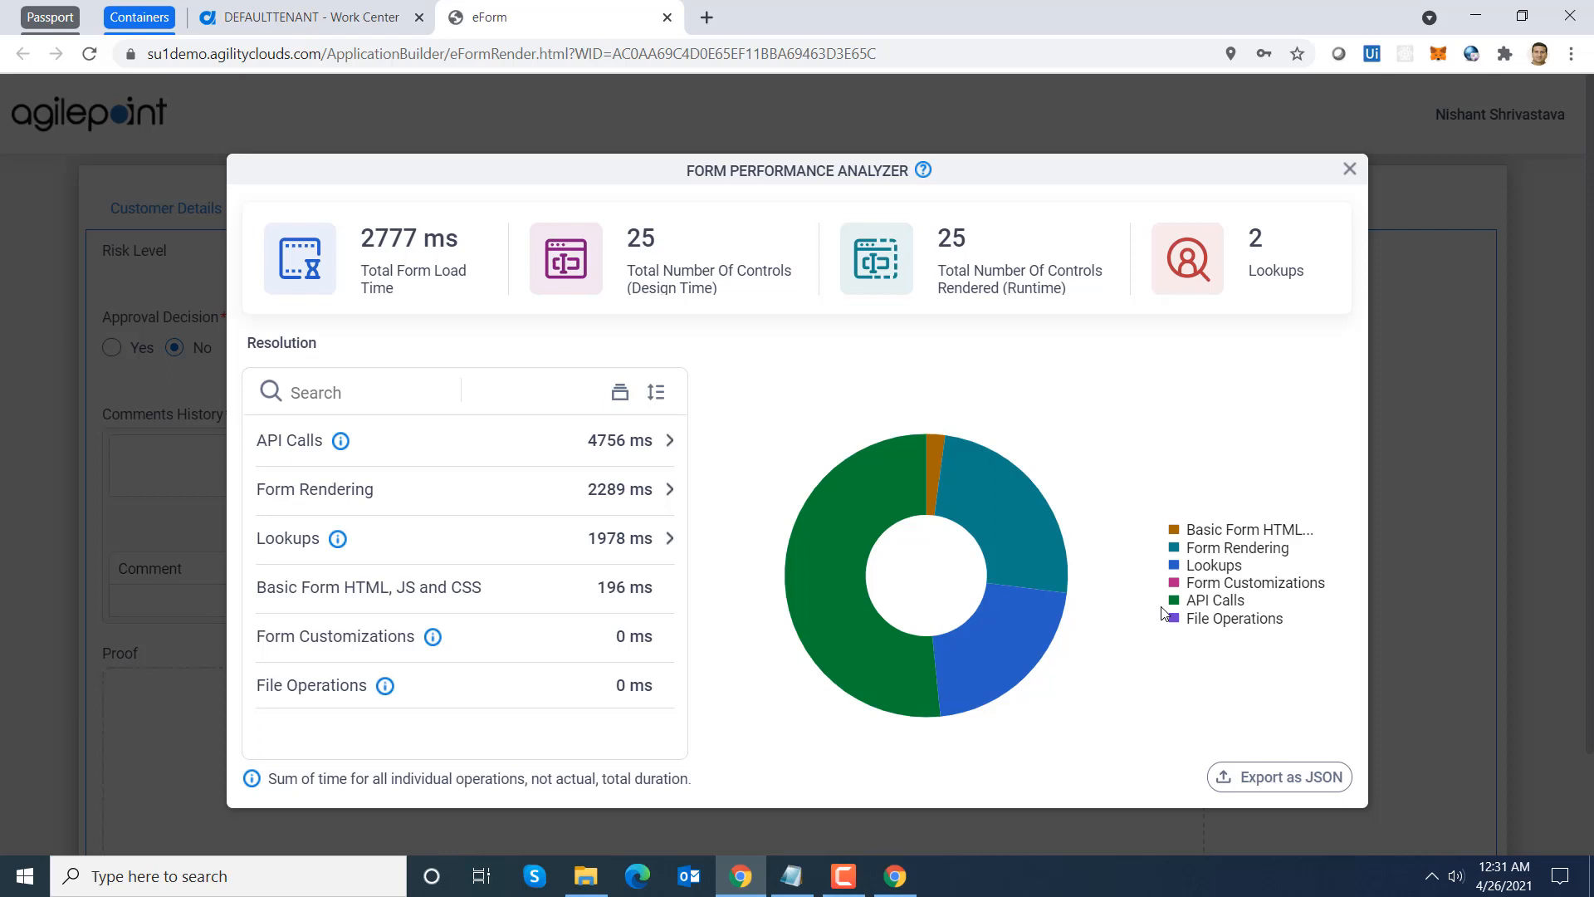
mouse_move(995, 498)
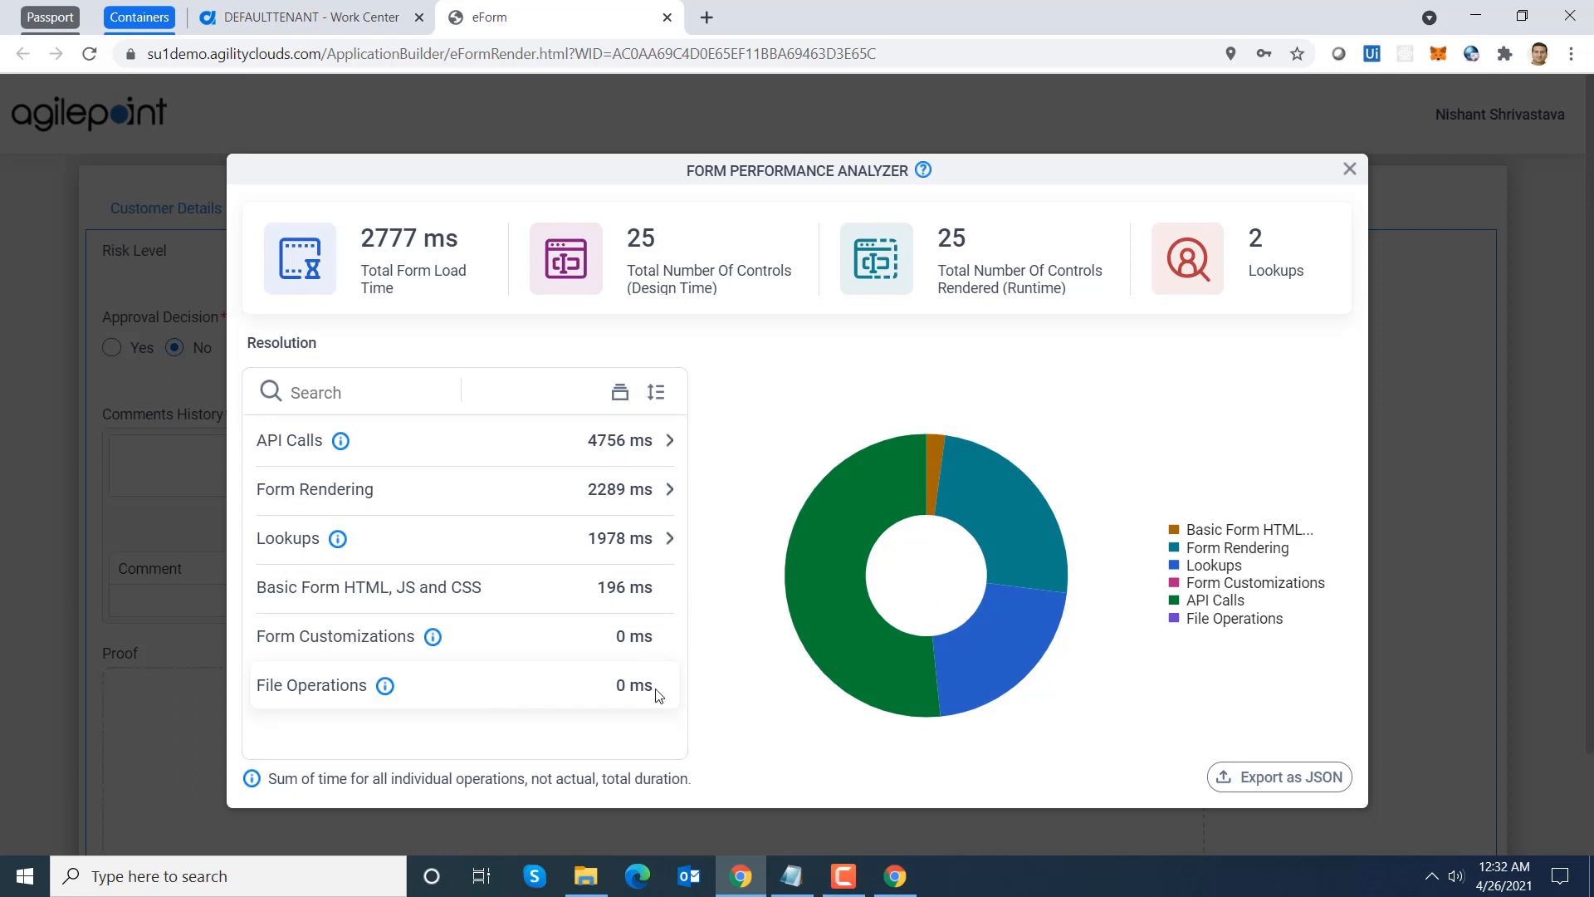
click(1350, 171)
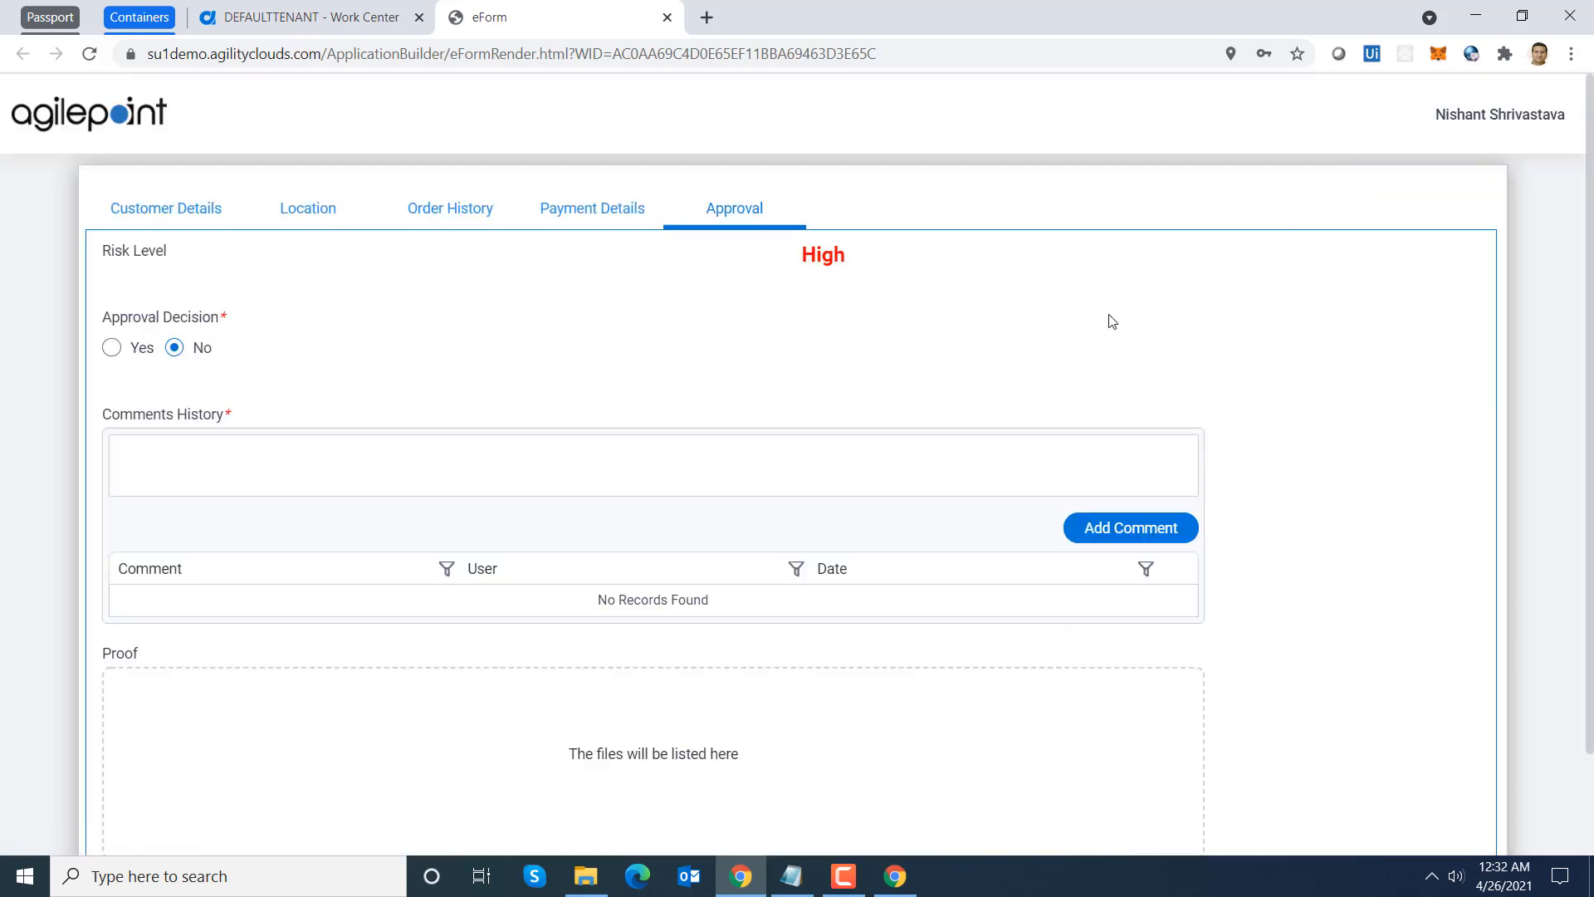
Step: Upload the file Contract-201211 - Revised.pdf to the Proof field of the form's Approval section
scroll(954, 515, down, 2)
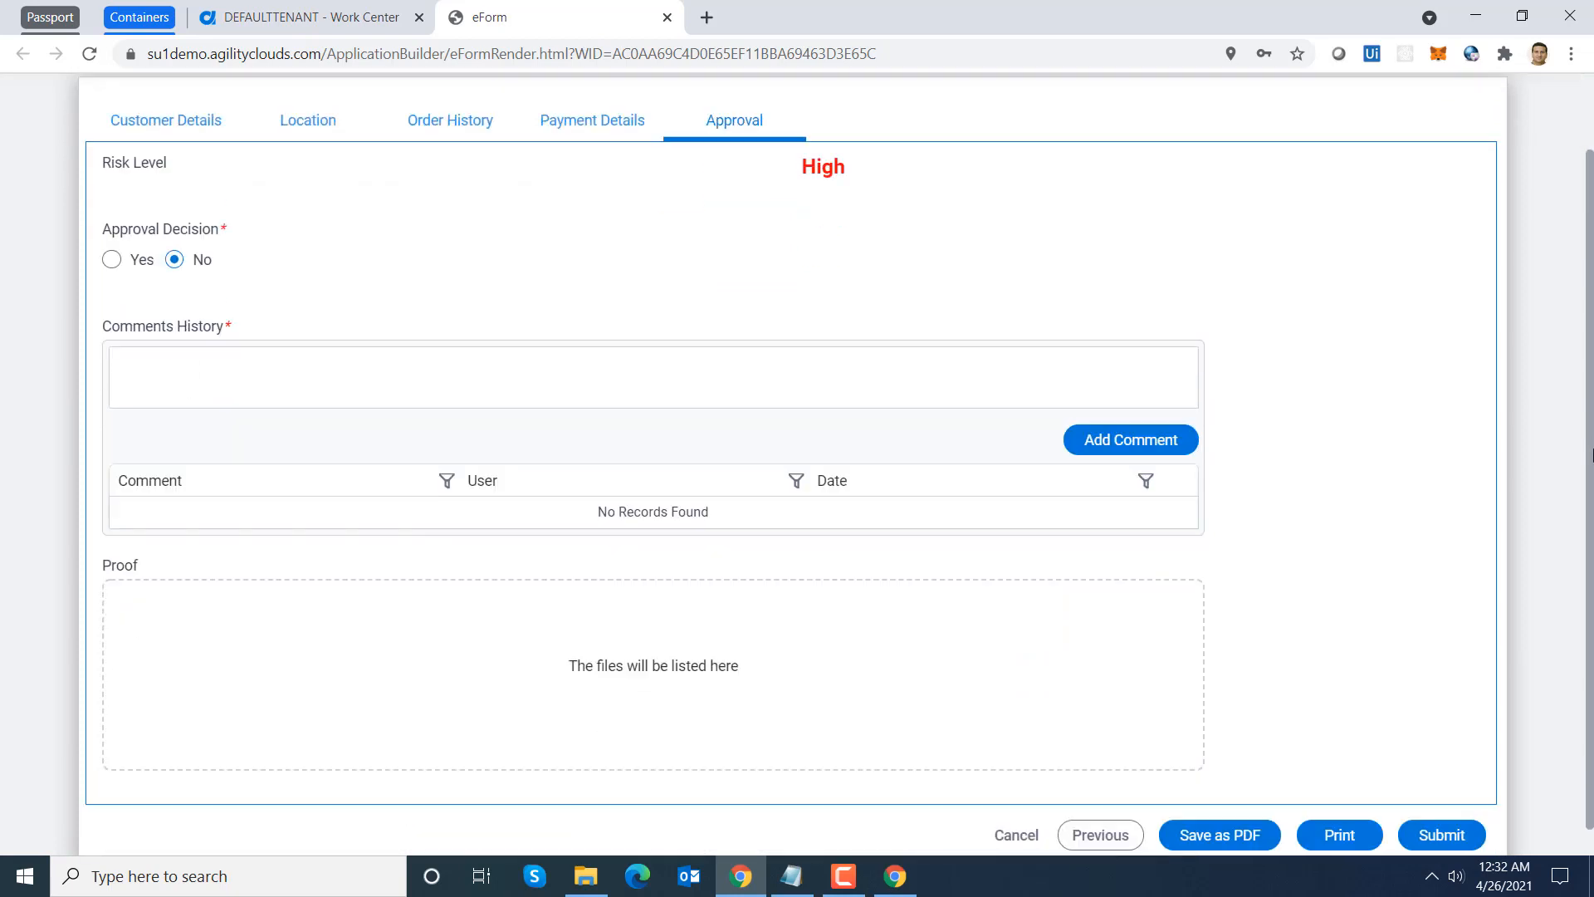
click(605, 654)
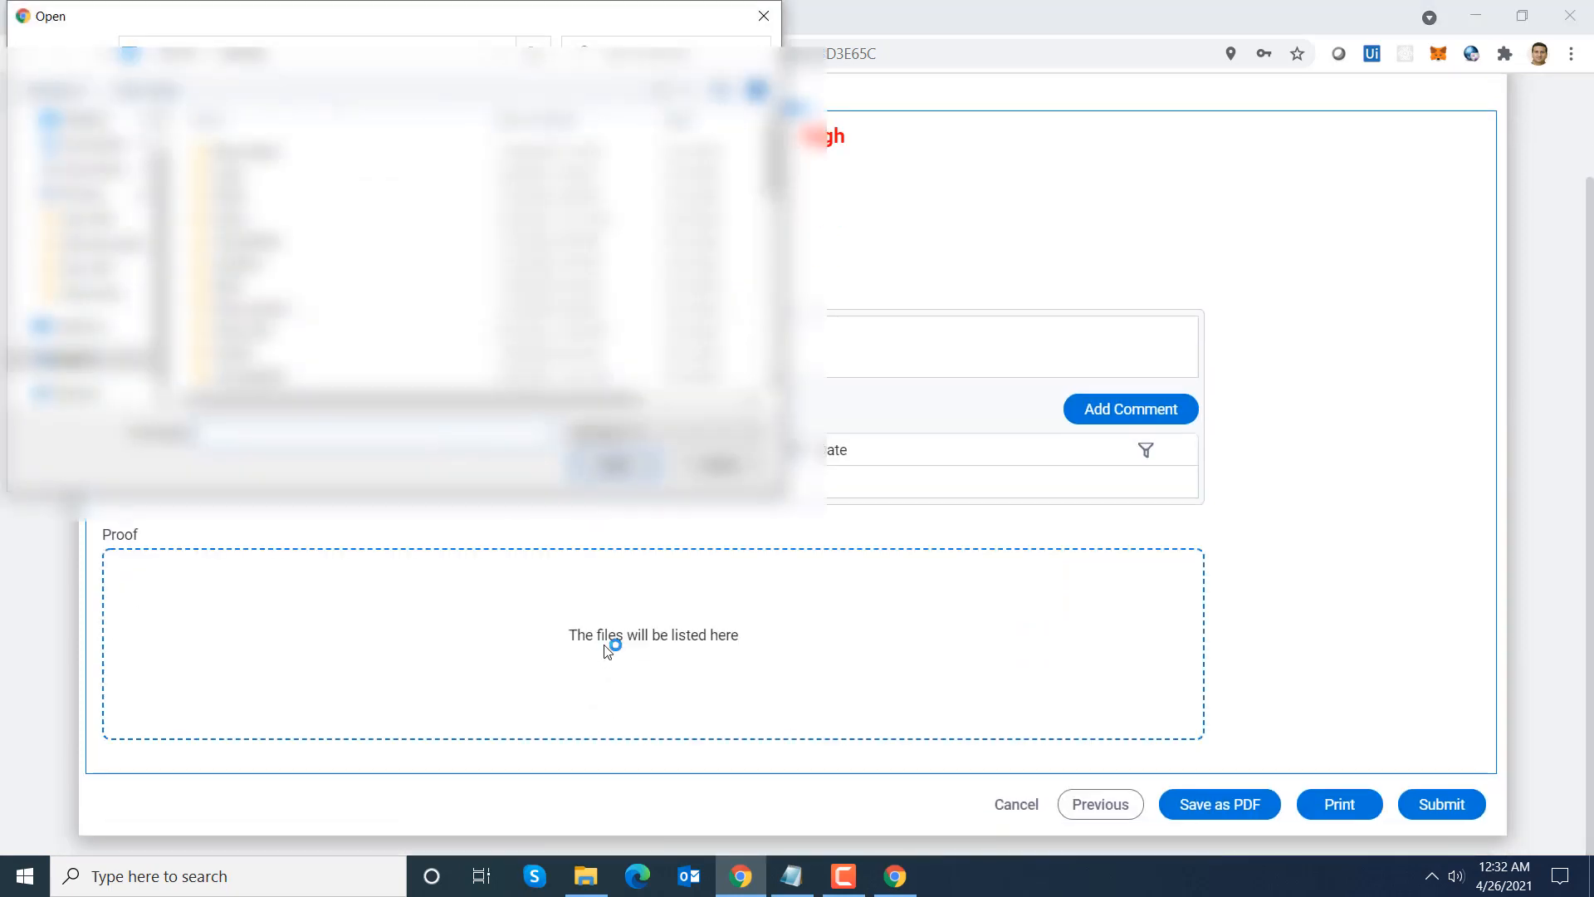
drag(772, 161, 772, 231)
double_click(365, 226)
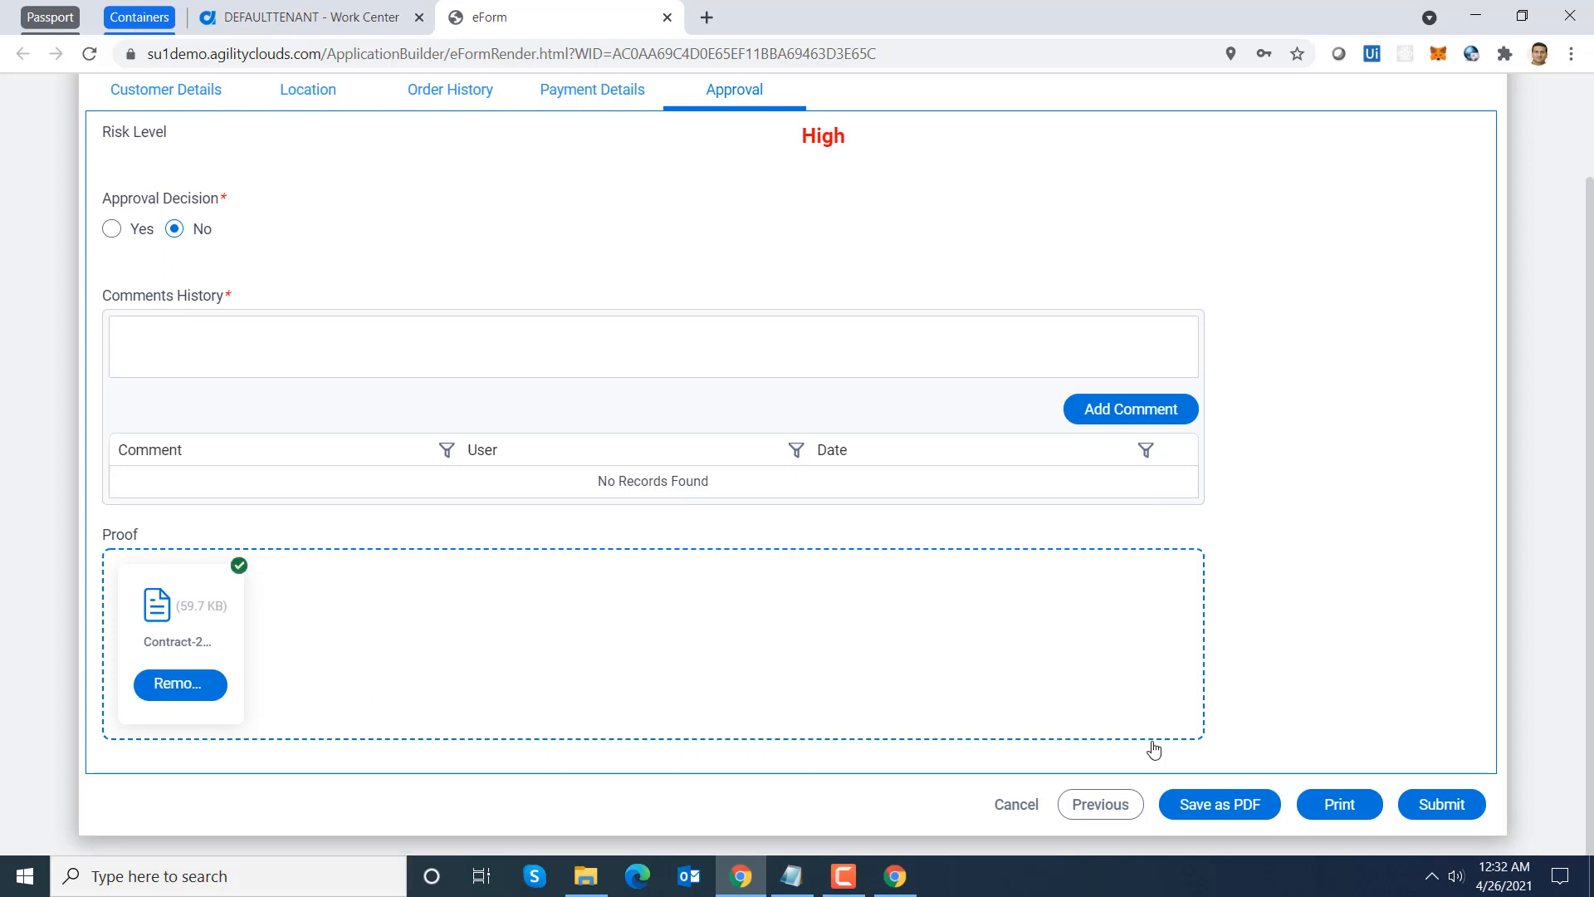
Step: Replace the old developer tools window with a fresh one, run showPerformanceAnalyzer() in its console, and close the developer tools
right_click(894, 880)
click(900, 835)
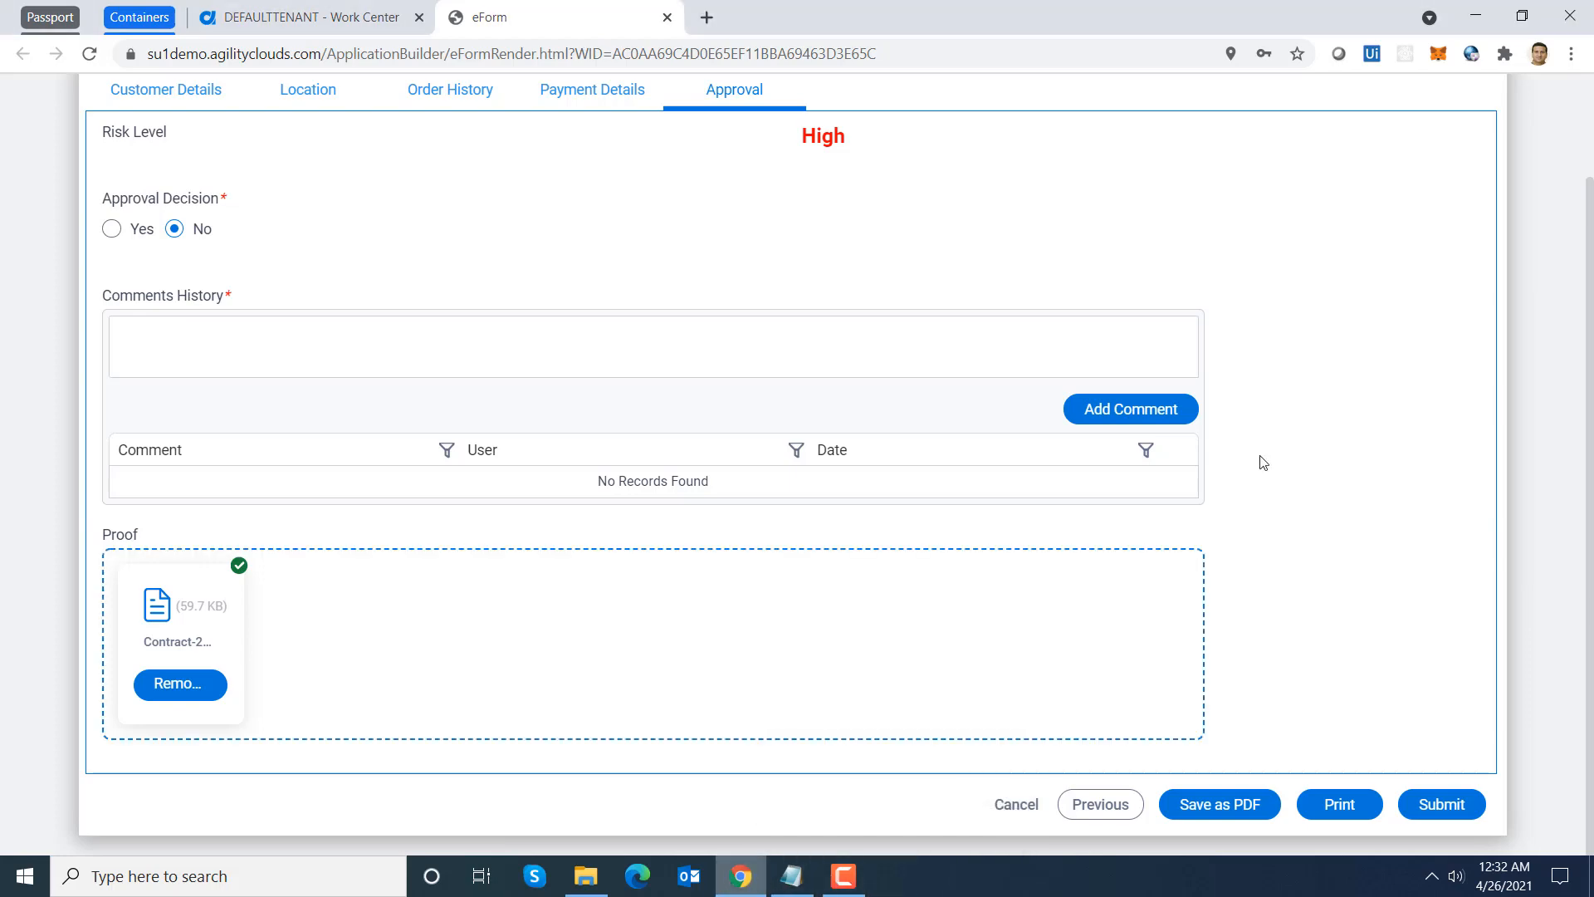
key(F12)
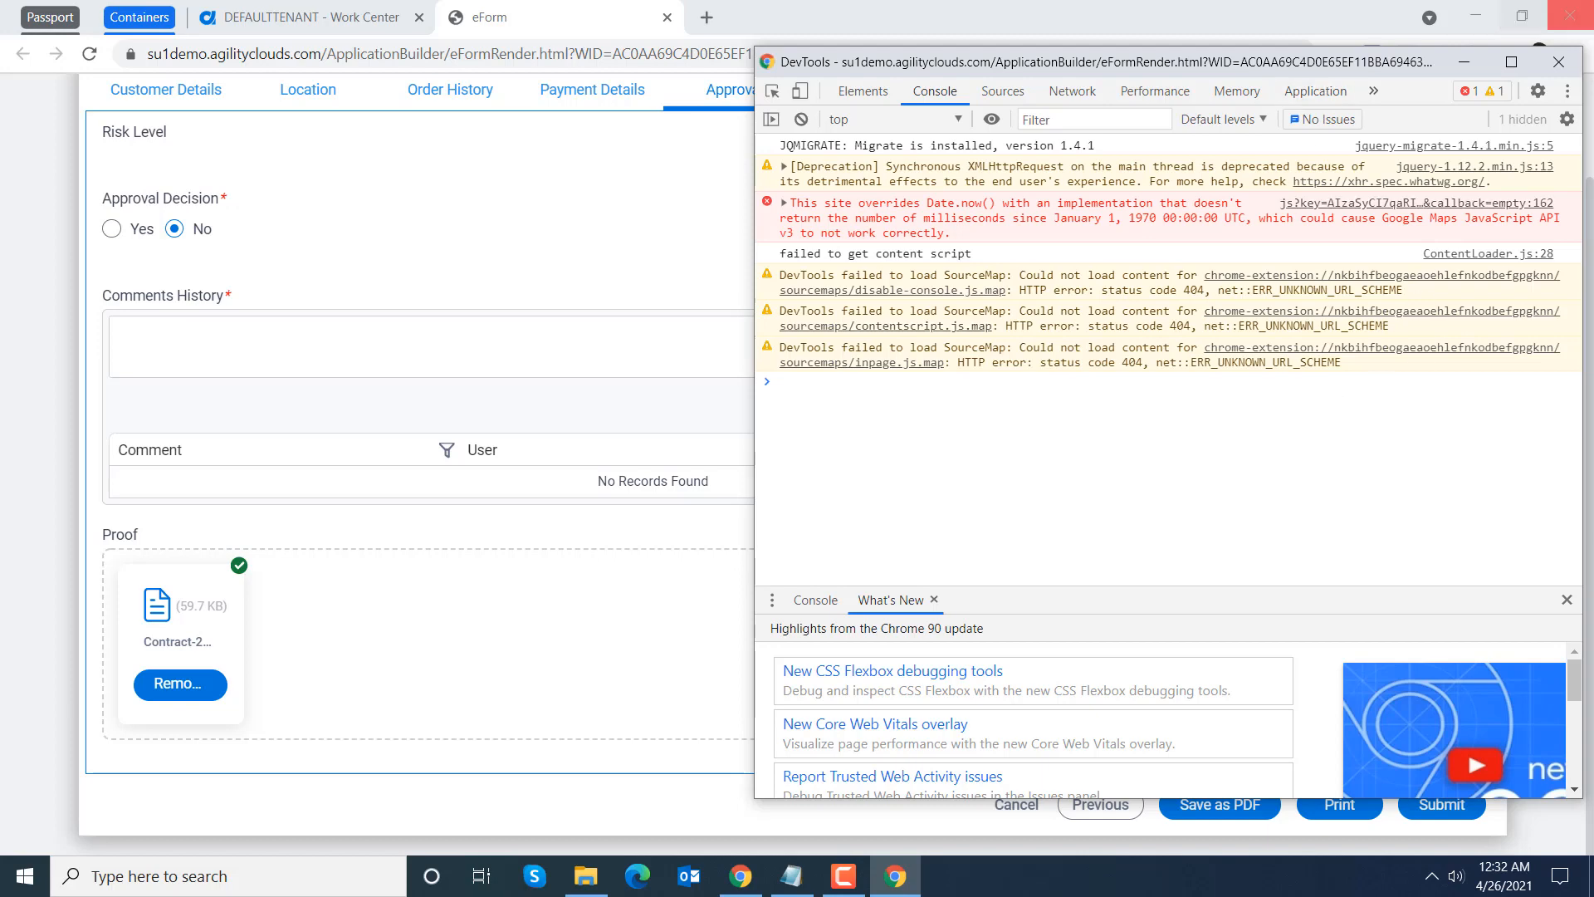
text(Show)
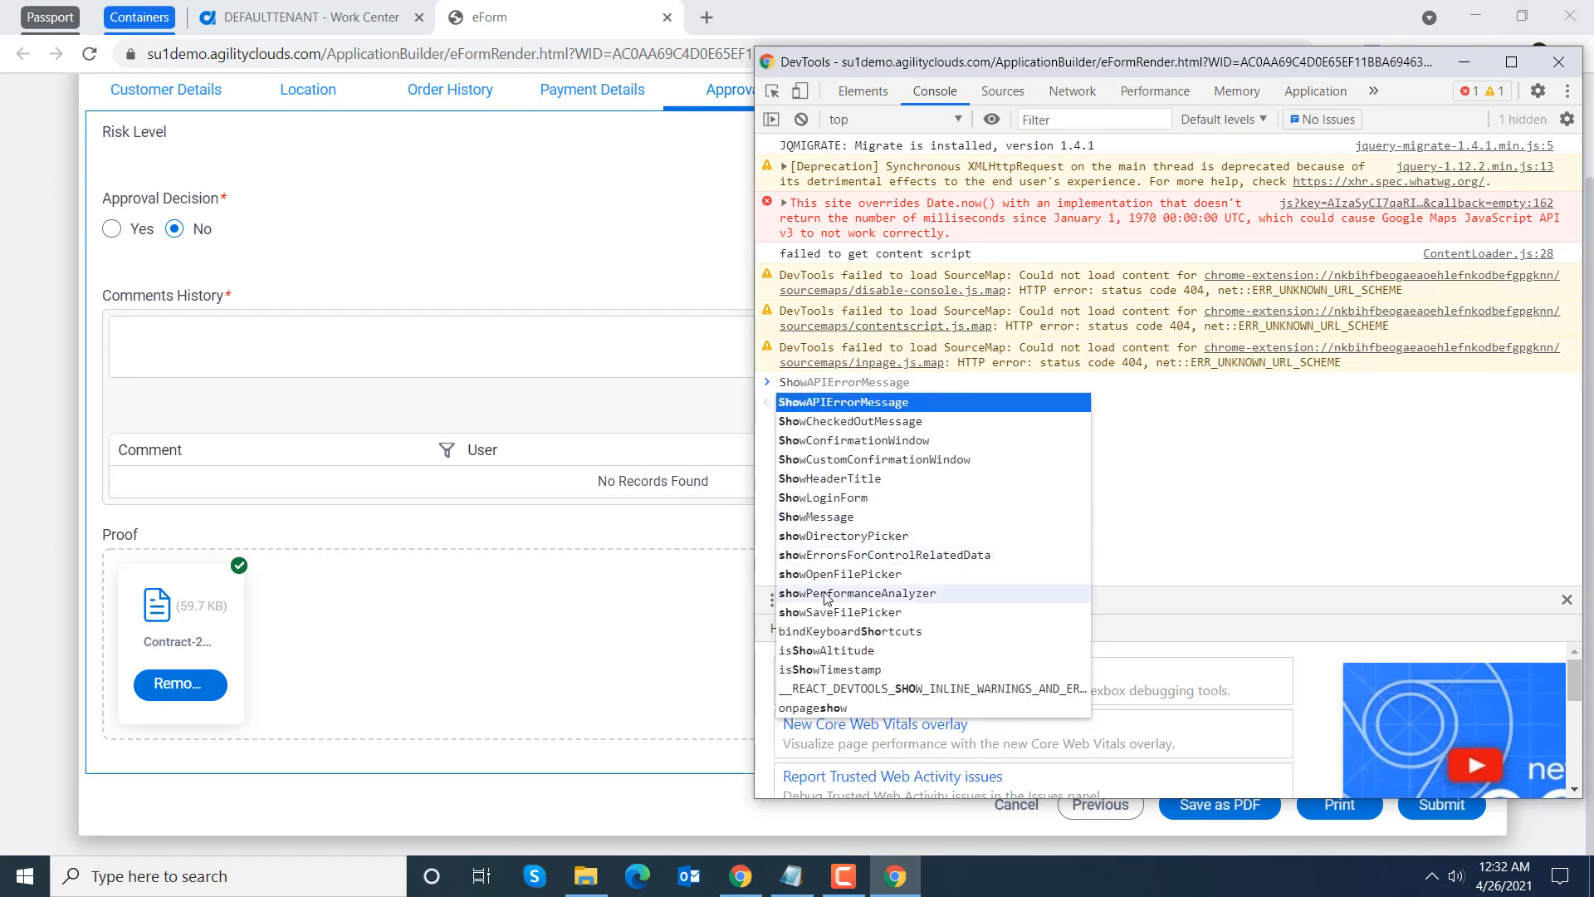
click(824, 593)
text(())
key(Return)
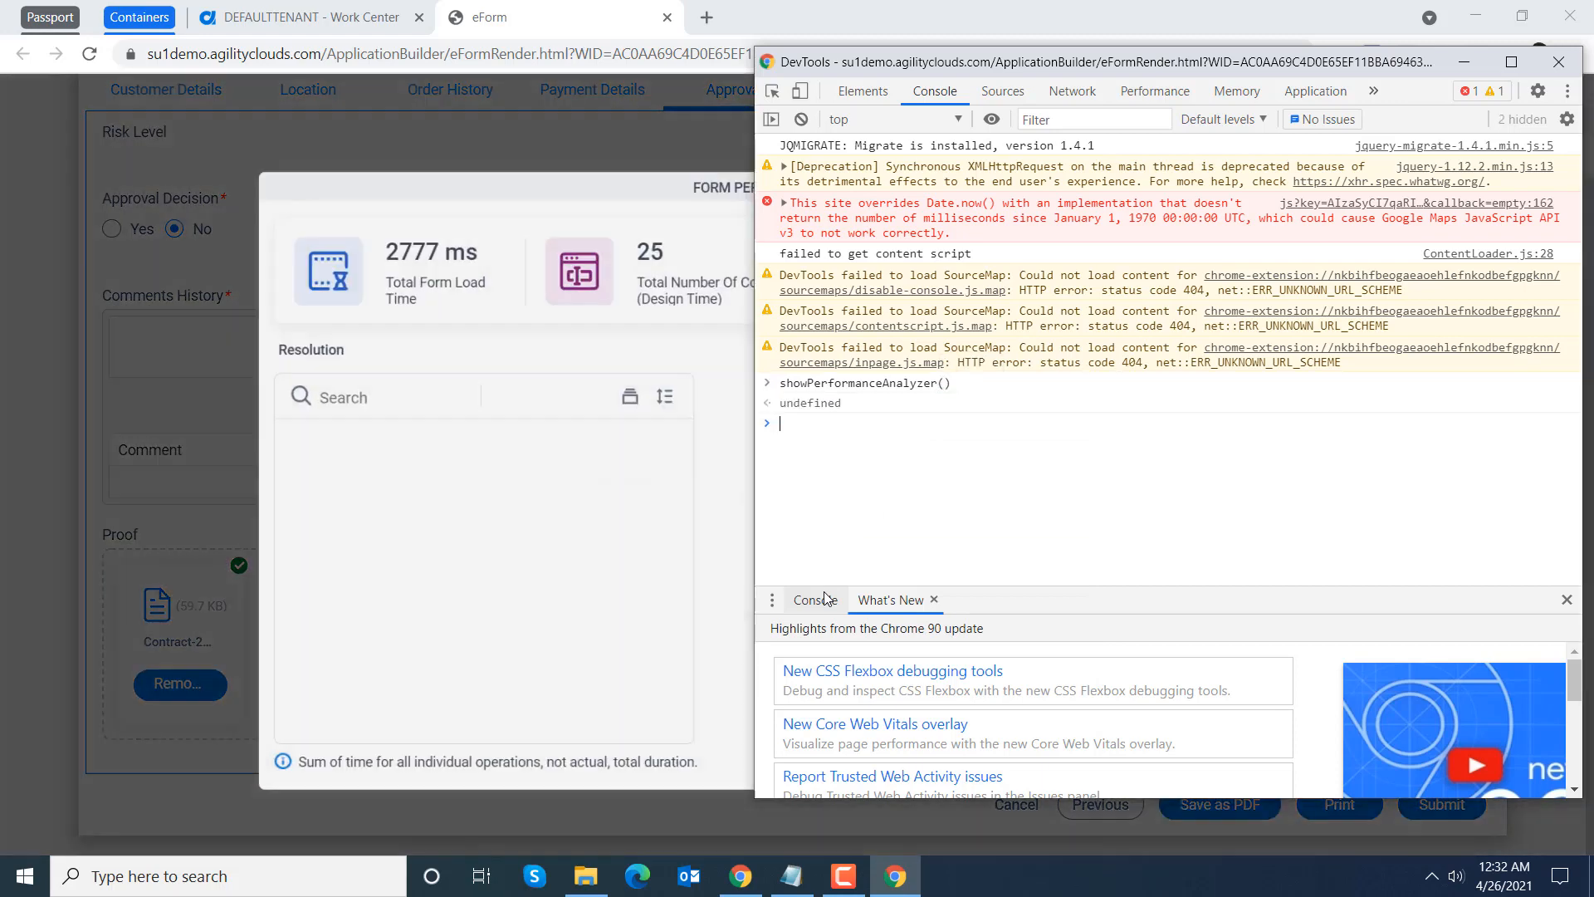
click(1558, 62)
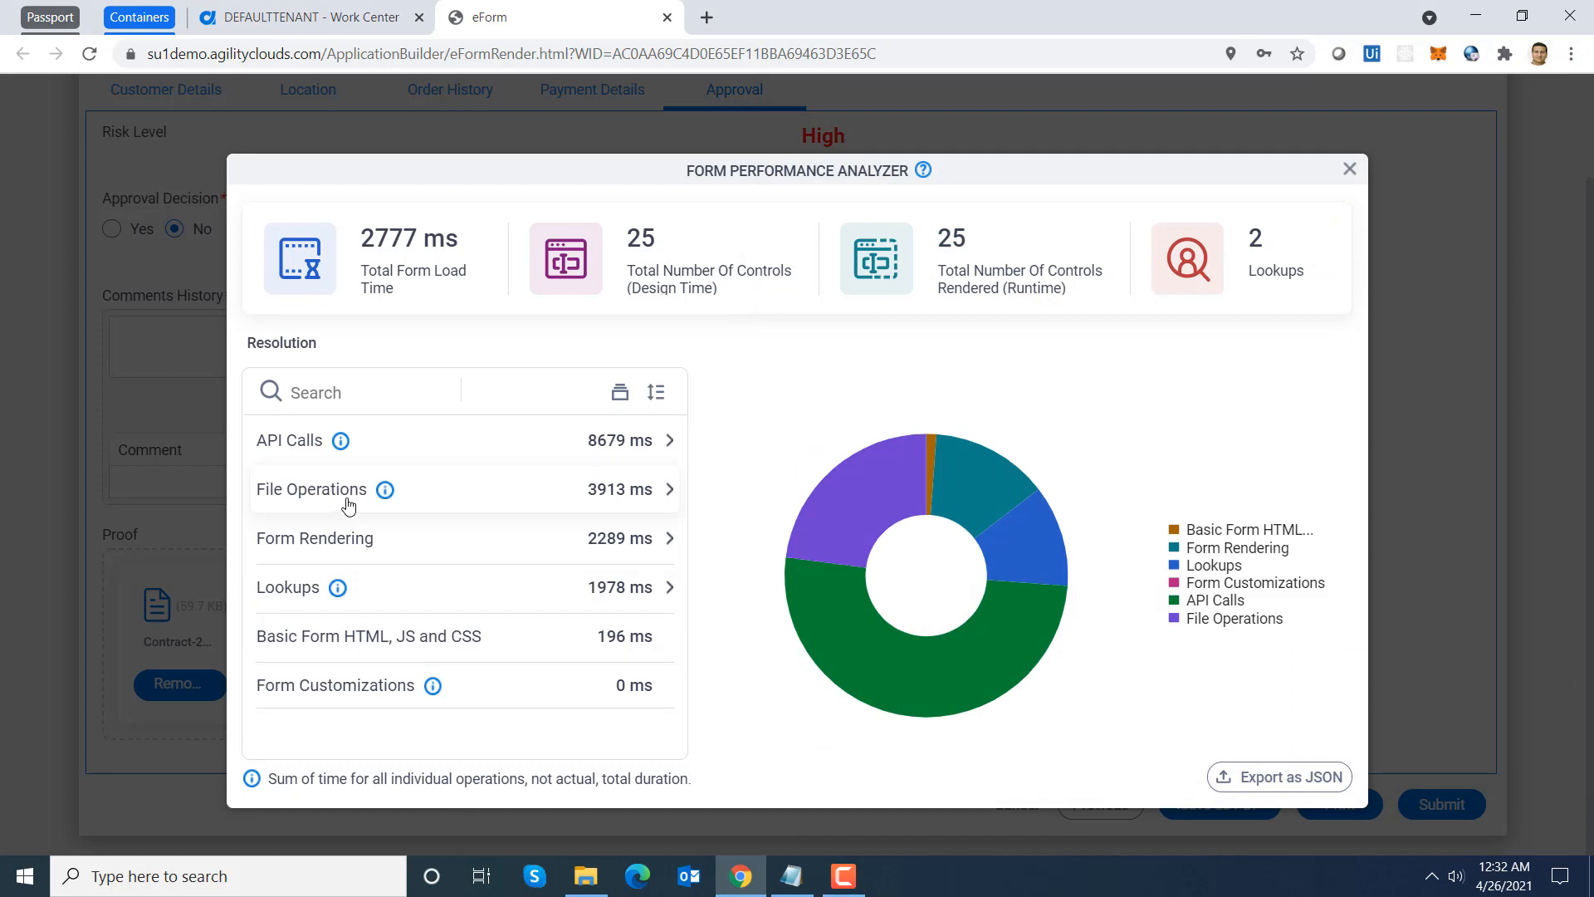
Step: Examine the Uploading Files timing under File Operations for the uploaded contract, return to the overview, and close the analyzer
click(444, 501)
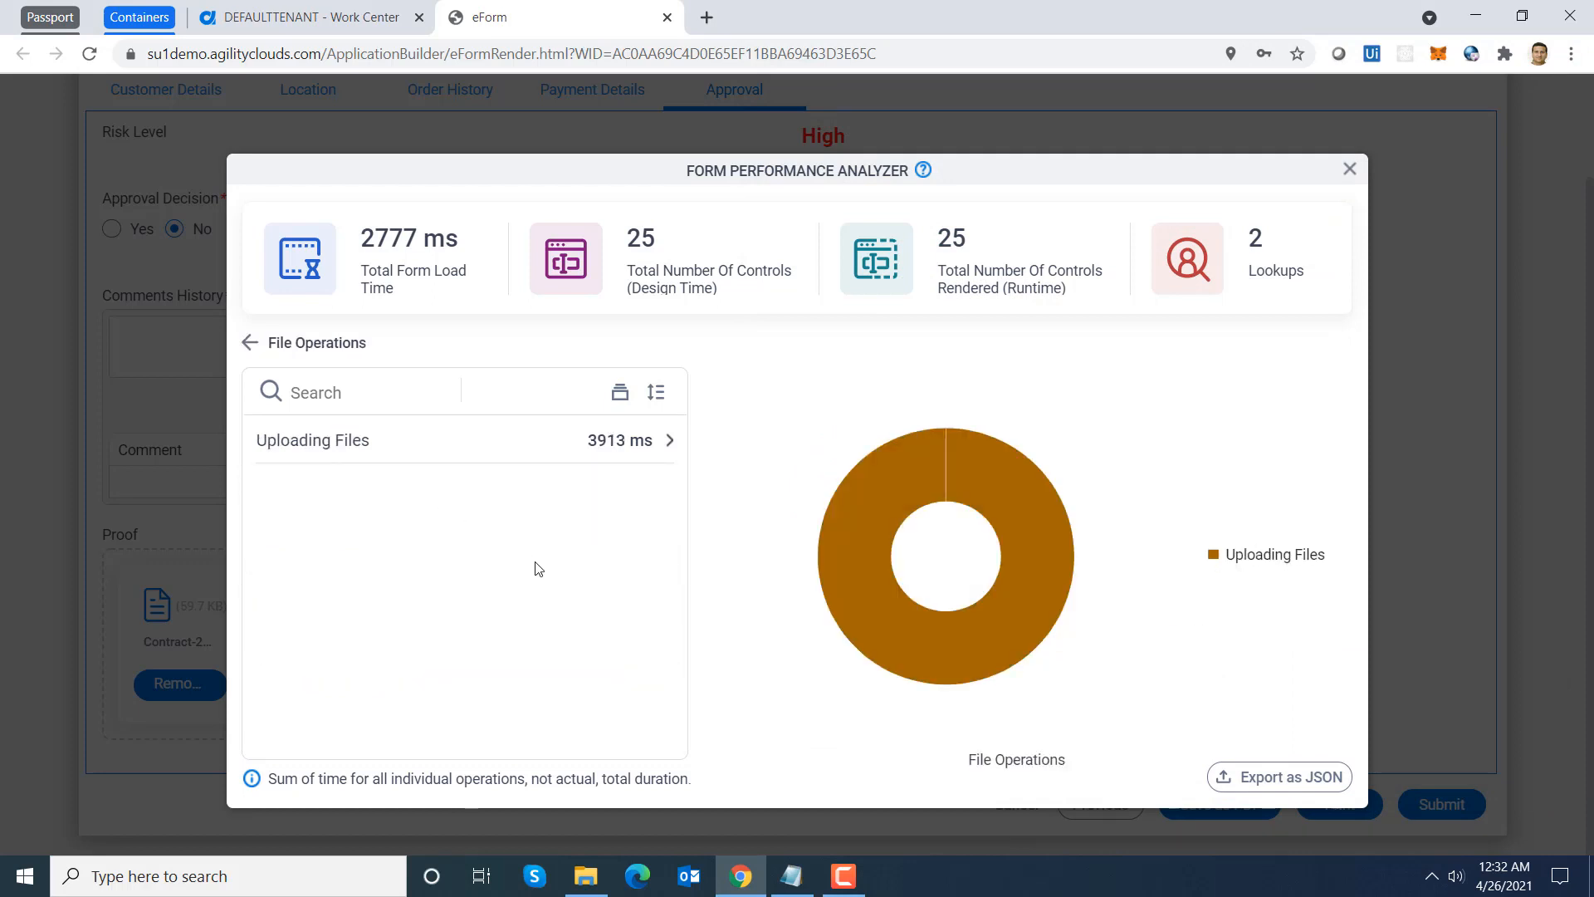
click(320, 455)
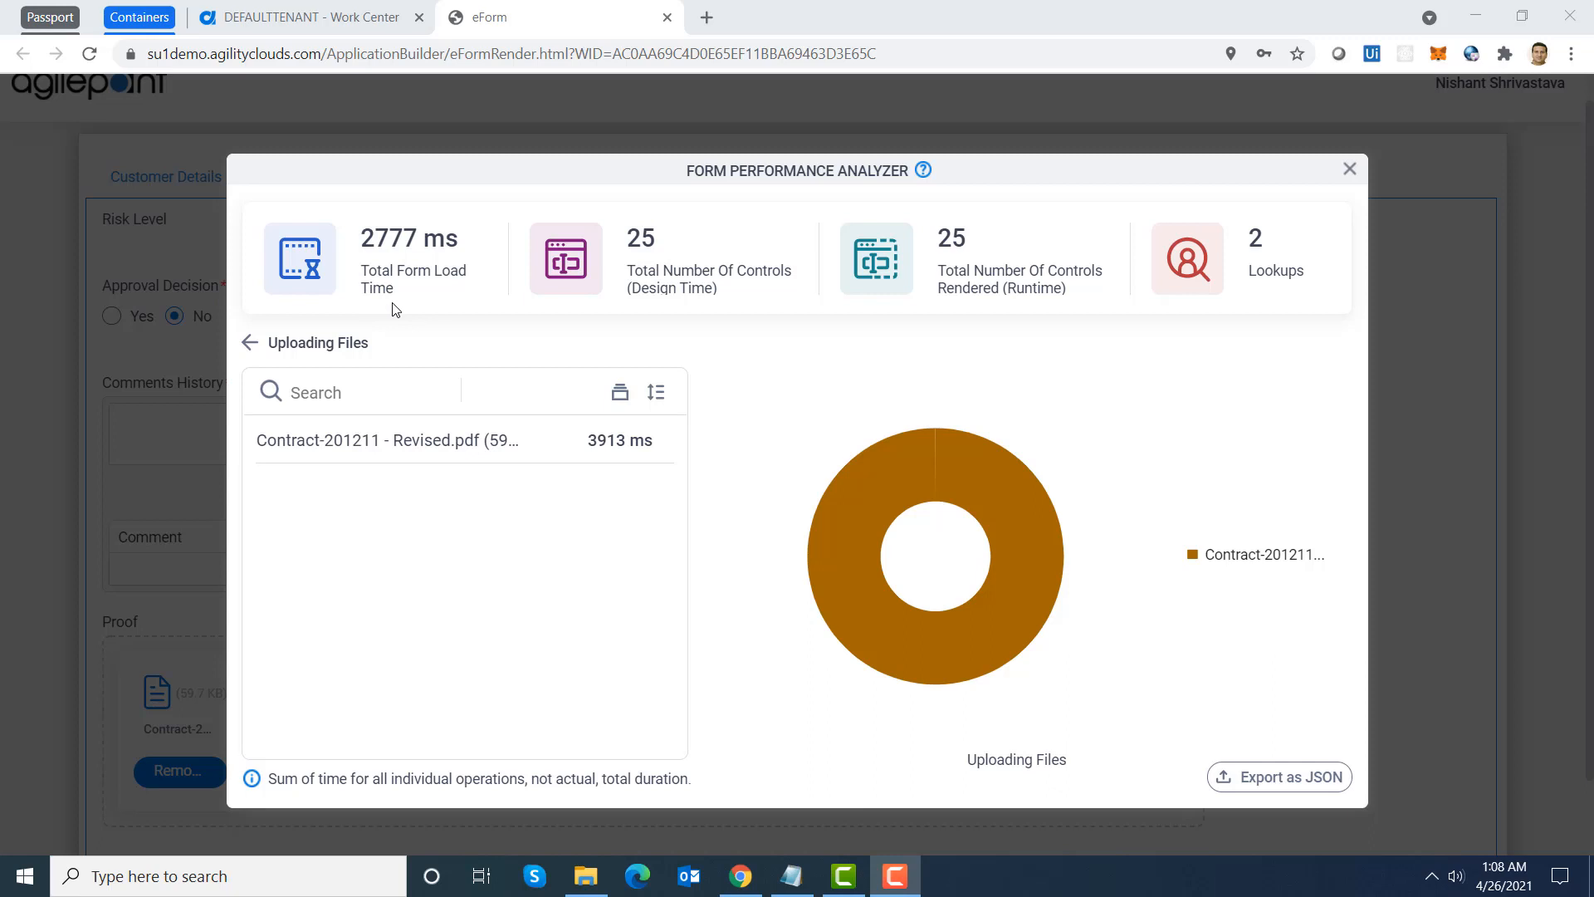
click(249, 342)
click(250, 343)
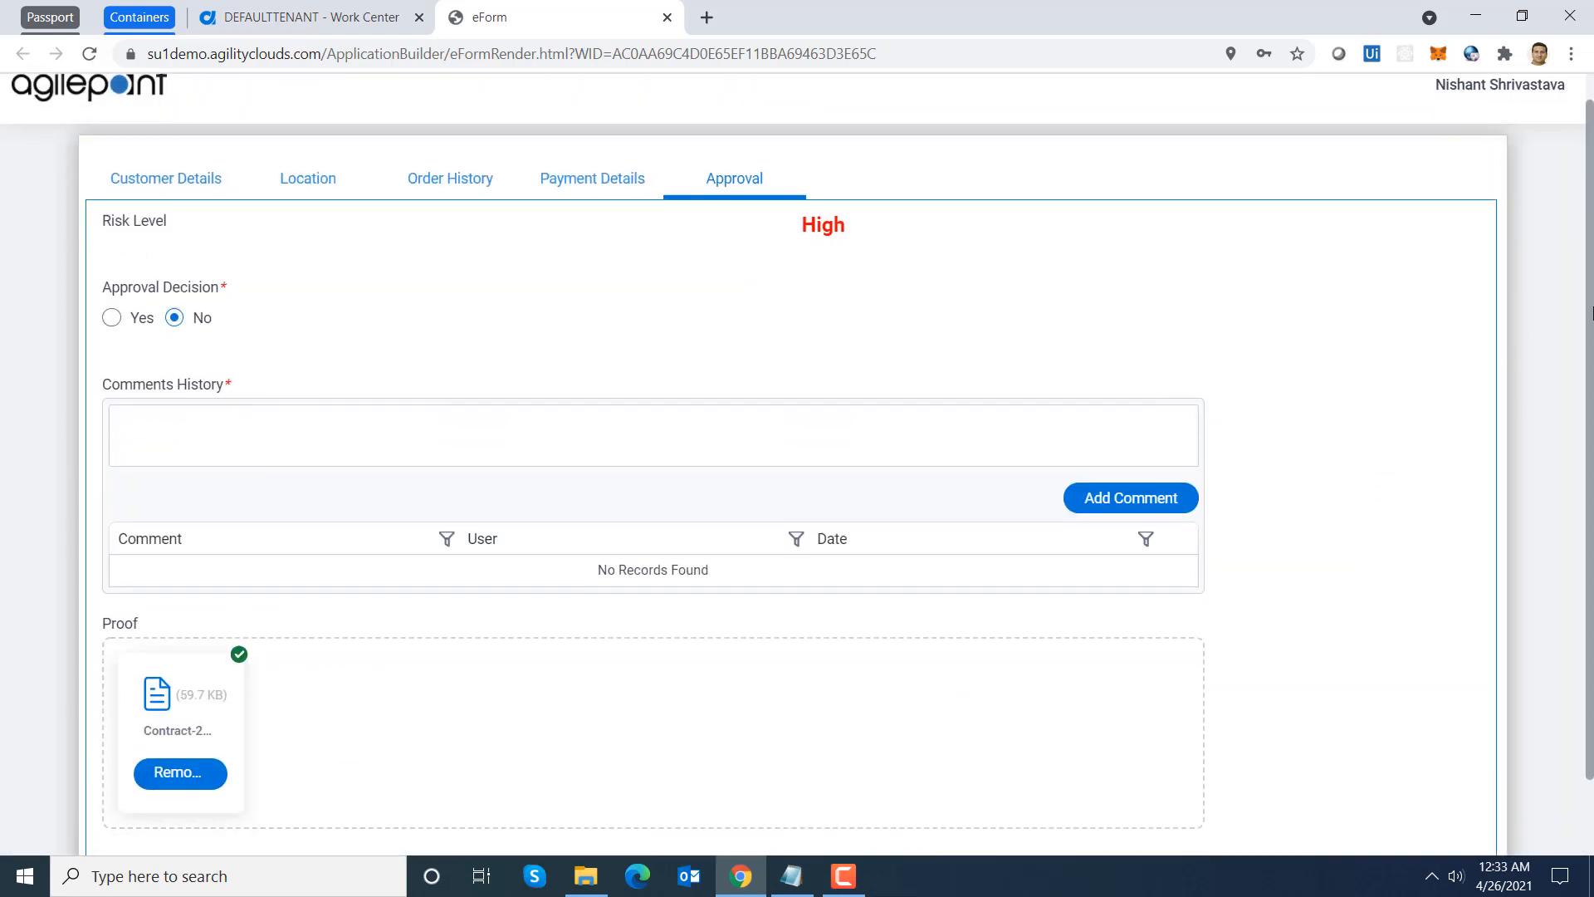
drag(1592, 307, 1591, 308)
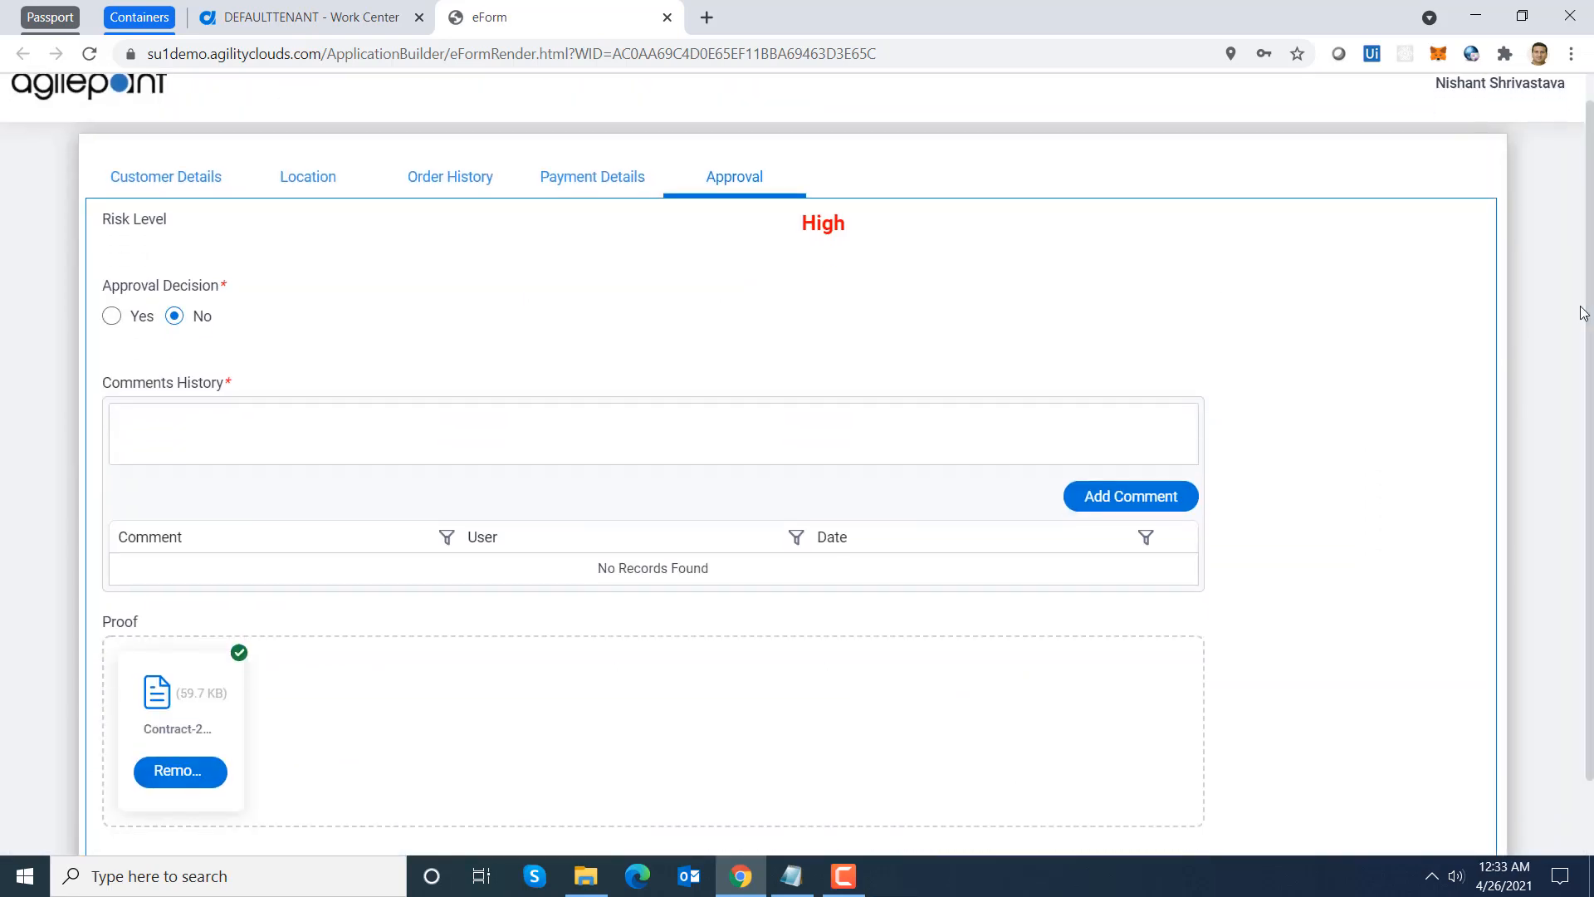